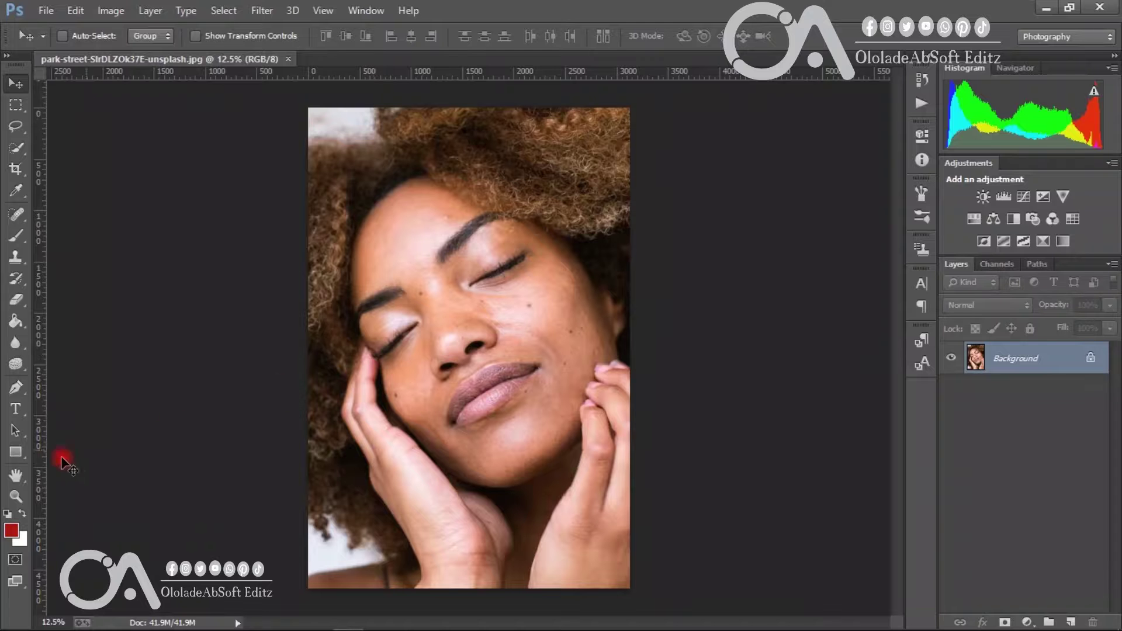
Step: Remove the dark moles between the eyebrows and on the cheek below the upper eye with the Spot Healing Brush in Content-Aware mode
left_click(15, 496)
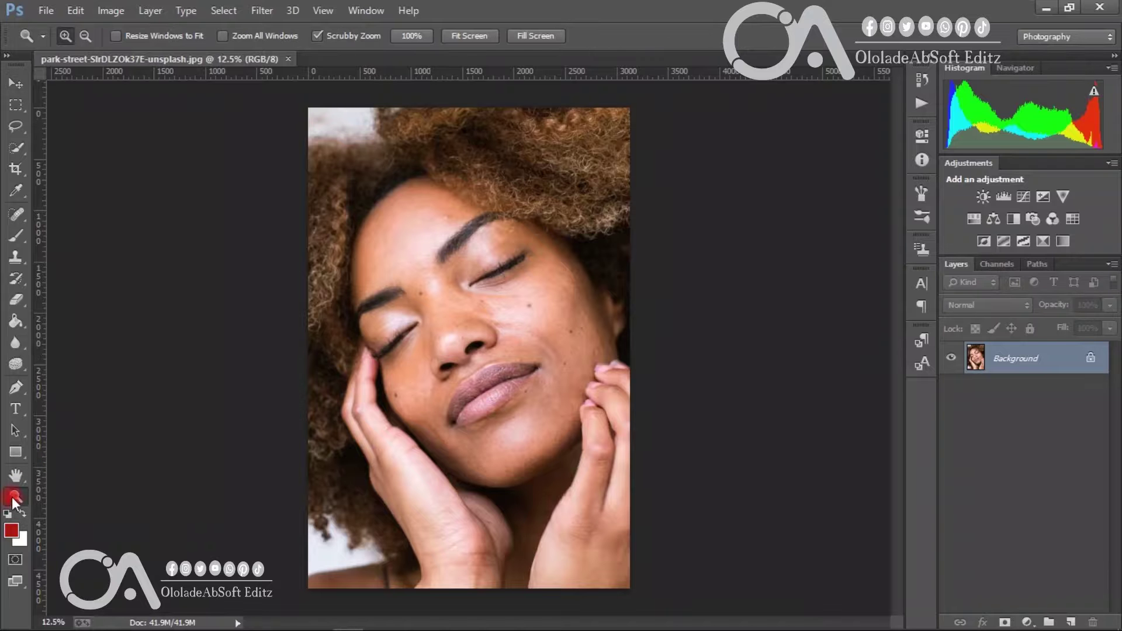
left_click(440, 339)
left_click(441, 337)
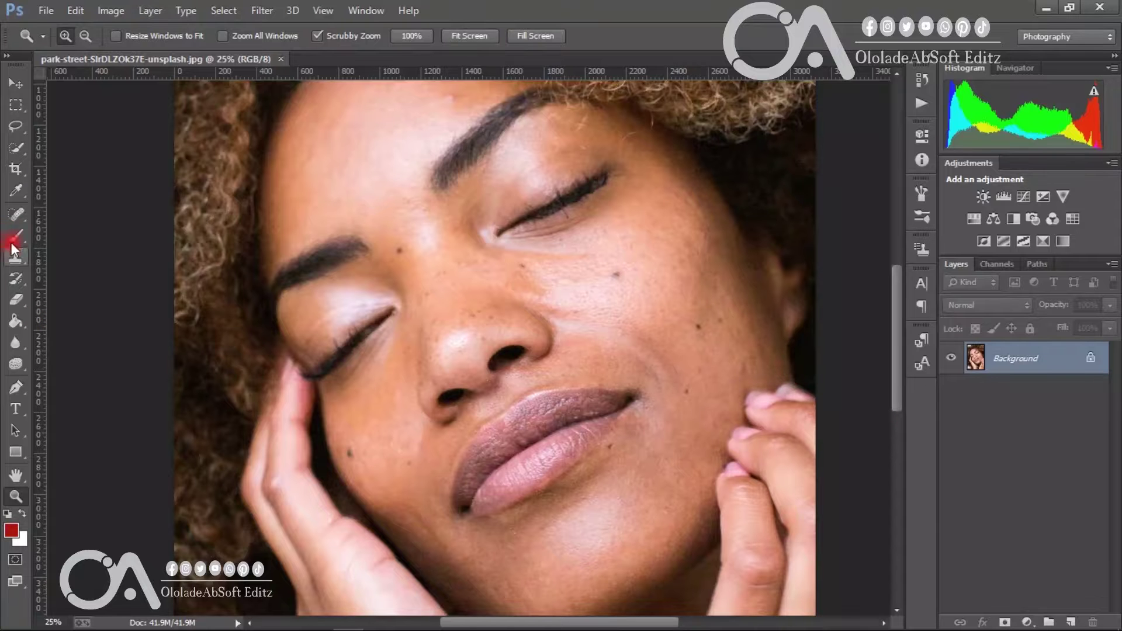
left_click(14, 219)
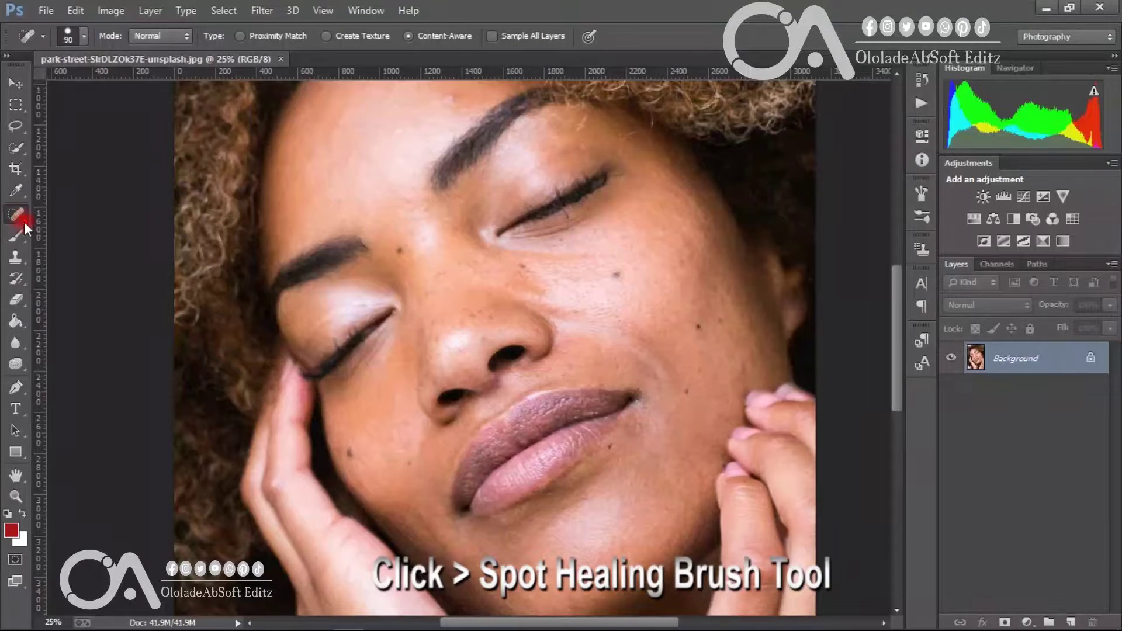
right_click(23, 217)
left_click(48, 214)
left_click(401, 250)
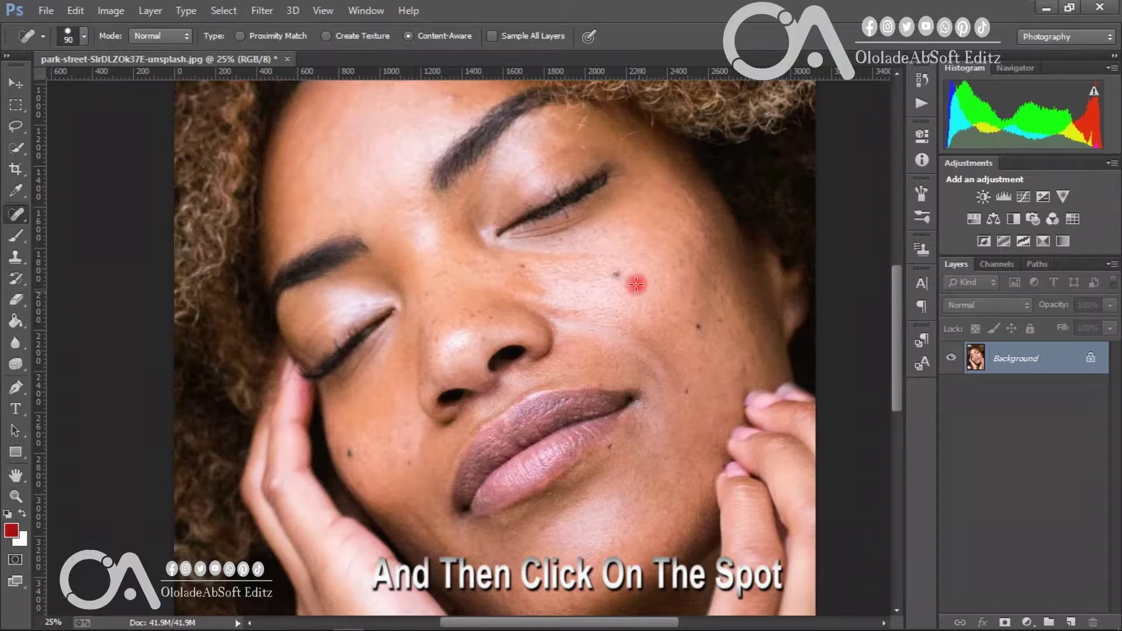
left_click(618, 275)
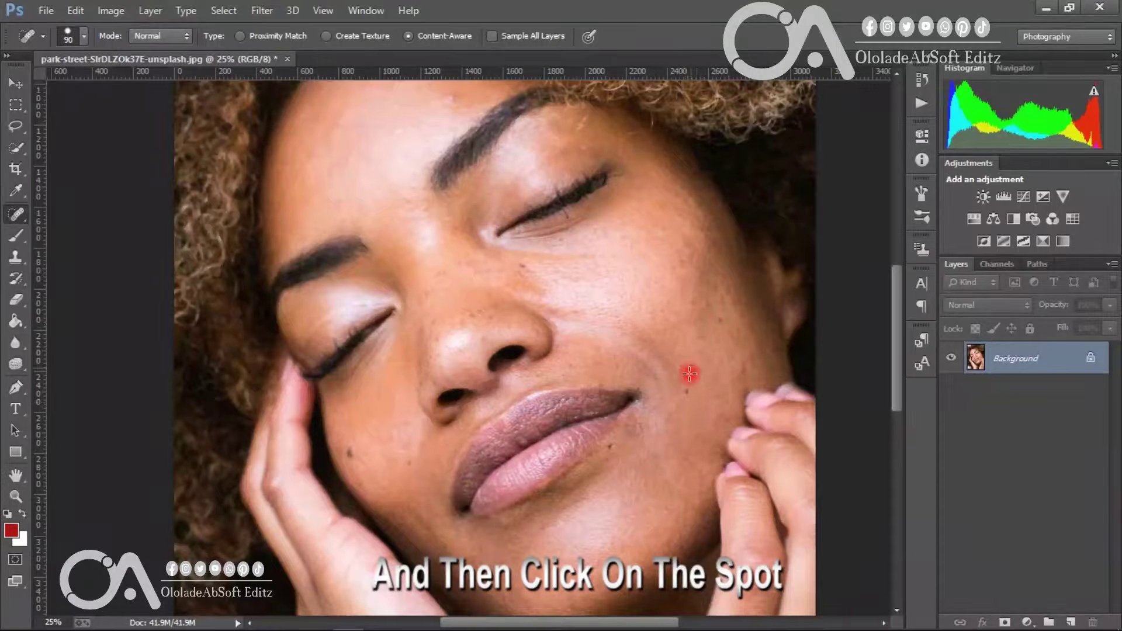
left_click(687, 393)
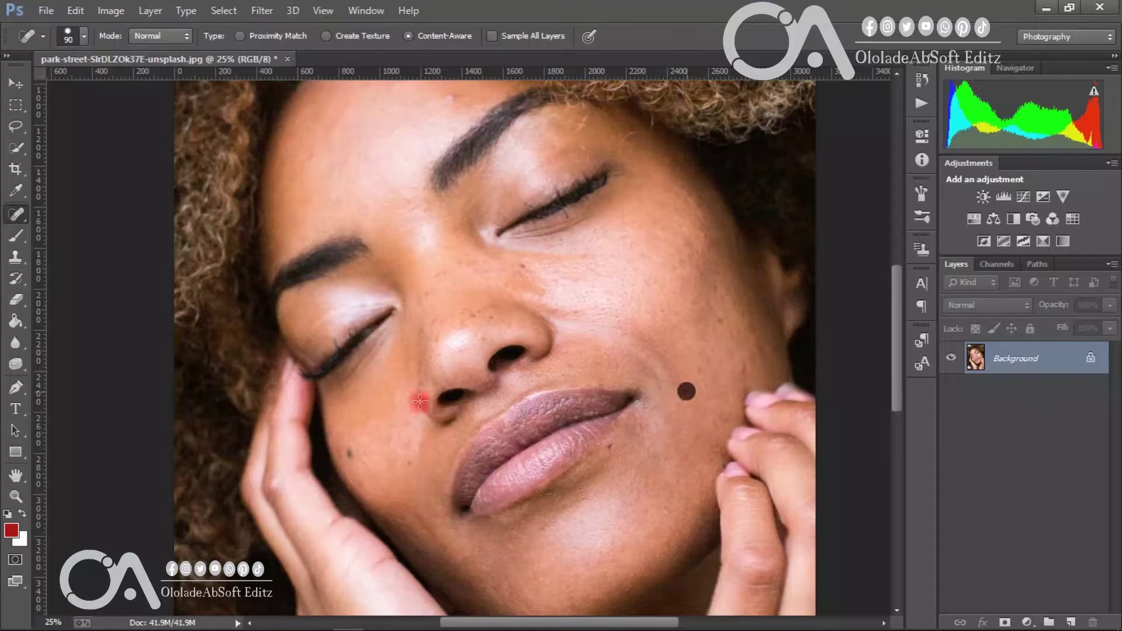
Step: Heal the spots on the cheek beside the hand, under the lower lip and beside the nose bridge
left_click(347, 454)
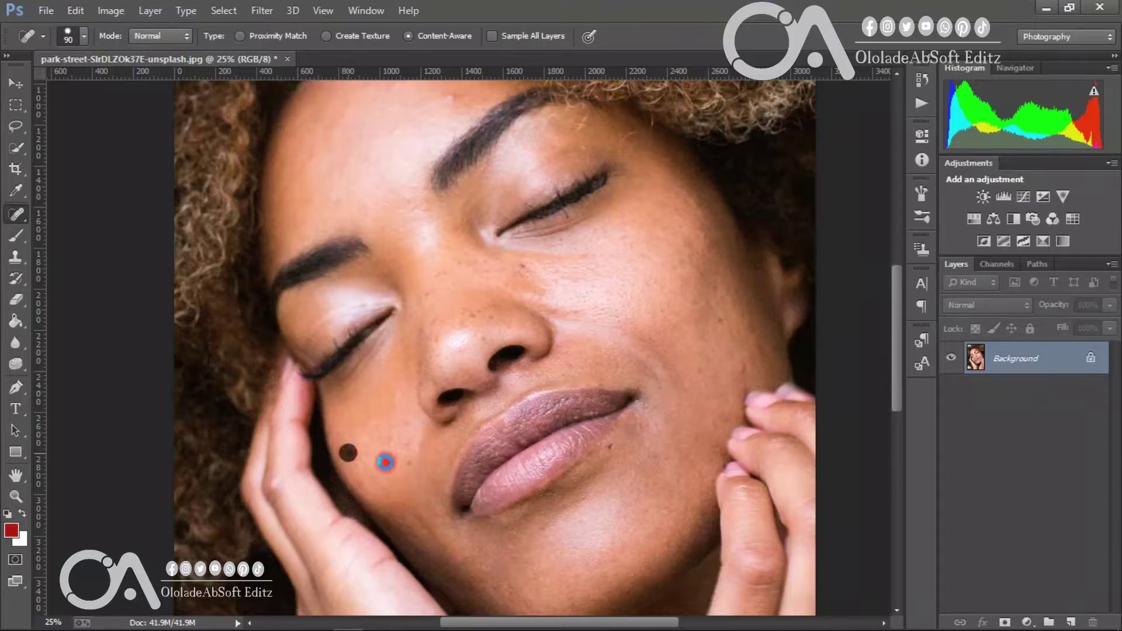
left_click(408, 462)
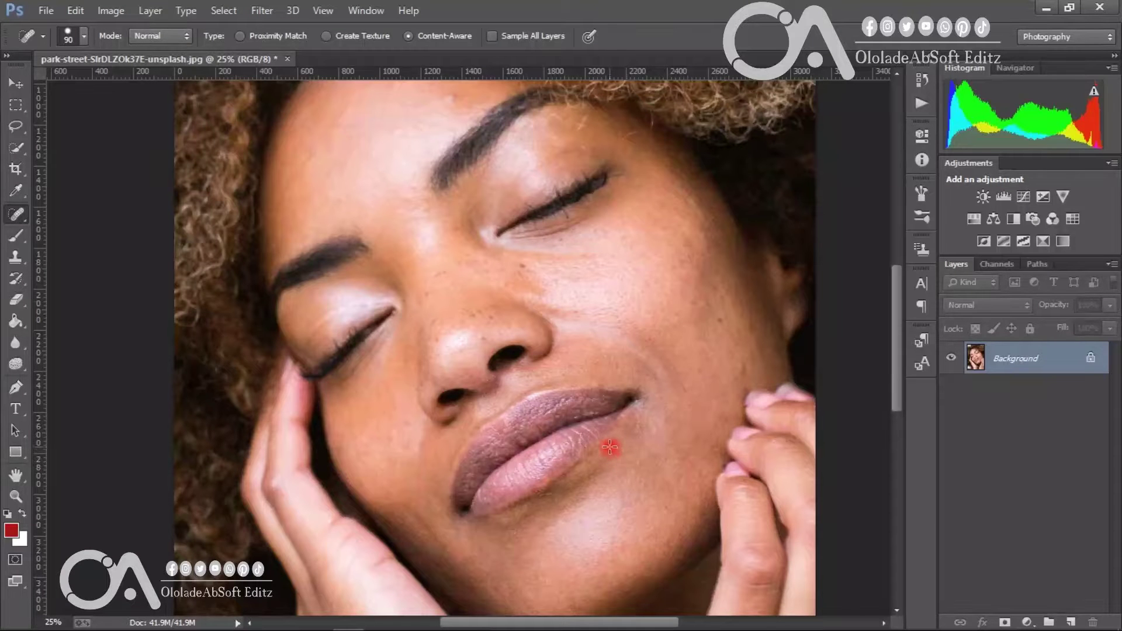
left_click(610, 448)
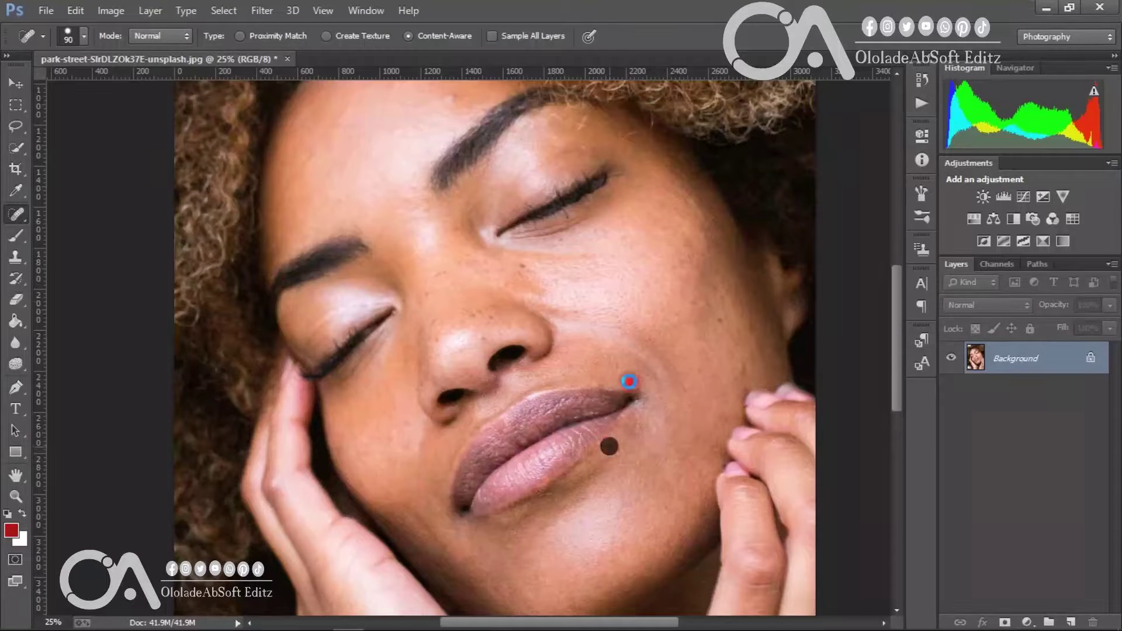
left_click(525, 265)
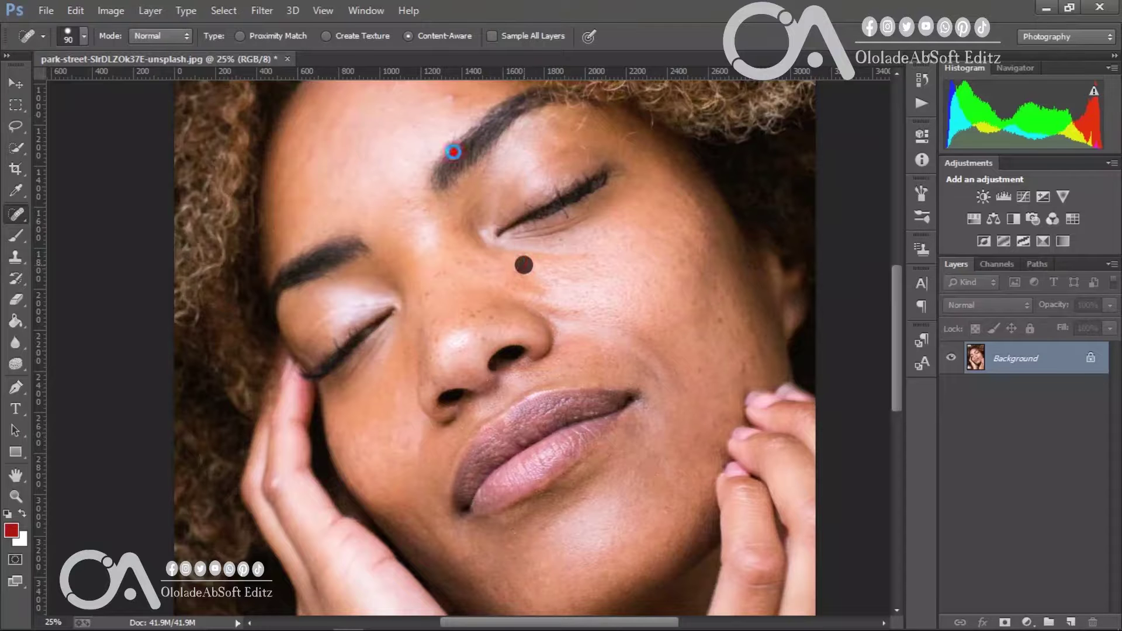
Step: Heal the small blemishes above the eyebrow and across the upper forehead with the Spot Healing Brush
left_click(451, 97)
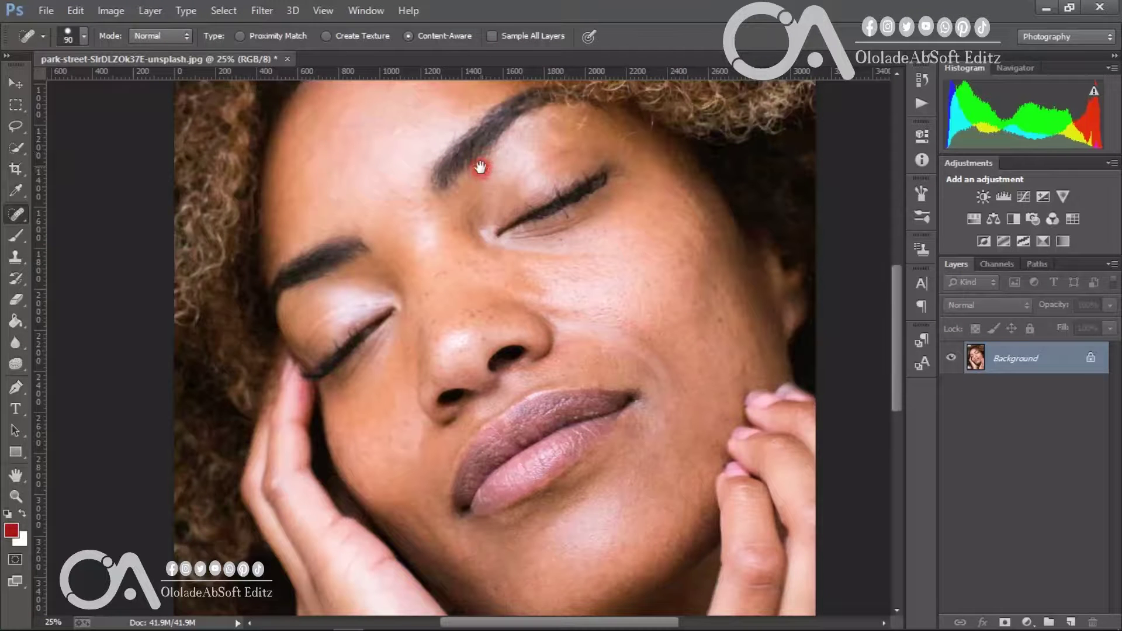
left_click_drag(481, 167, 488, 220)
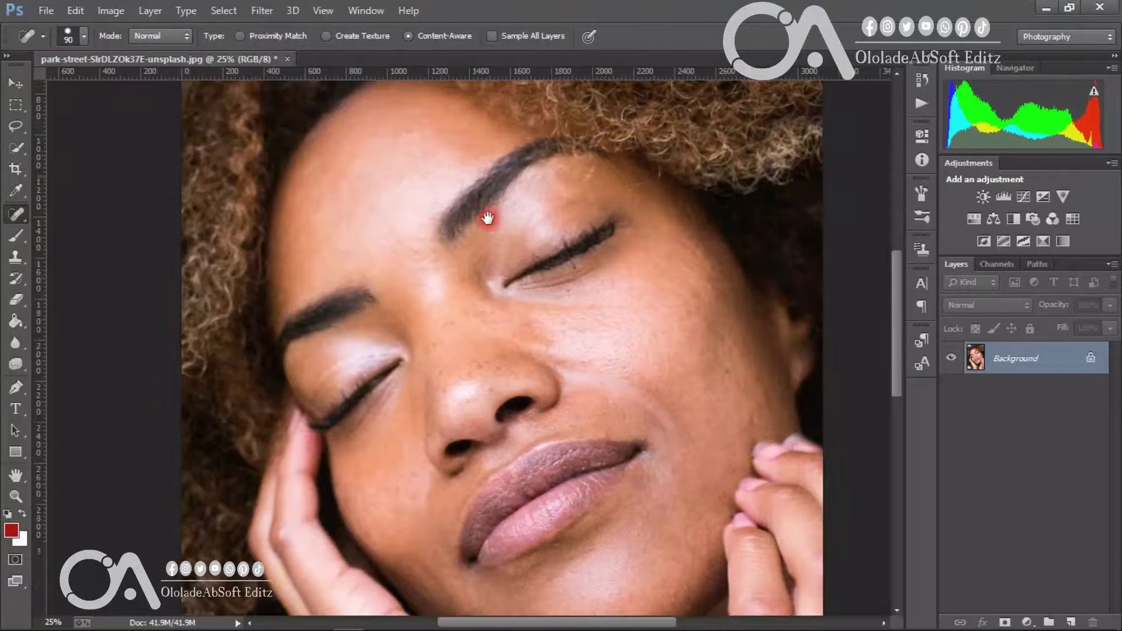
left_click(403, 135)
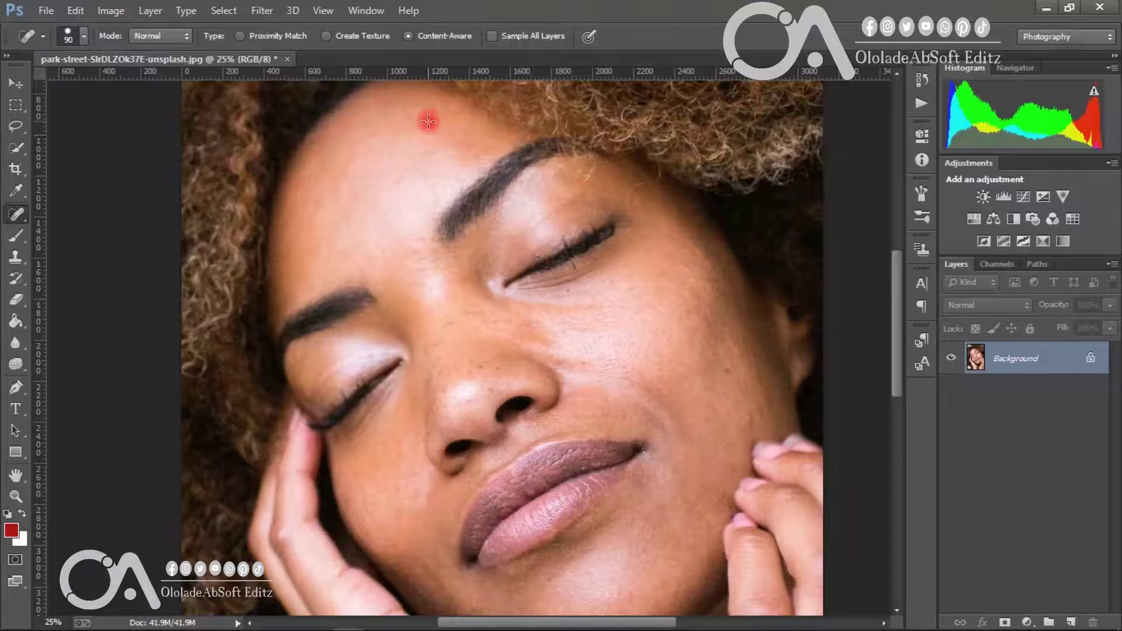
left_click(430, 120)
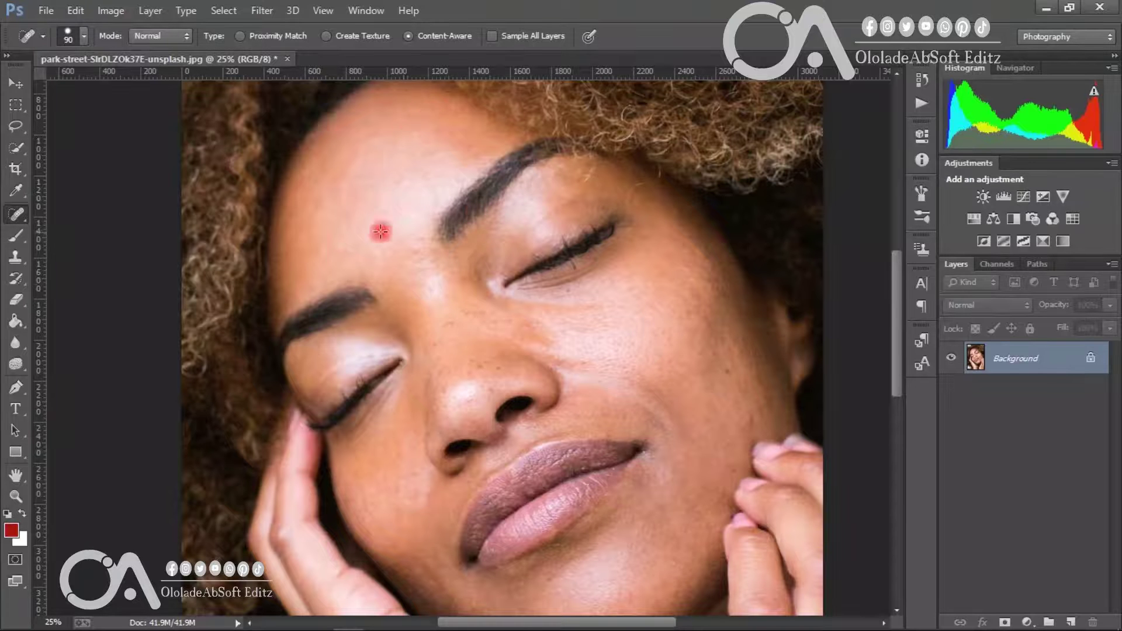
Step: Duplicate the Background layer in the same document and name the copy MAIN
left_click(14, 79)
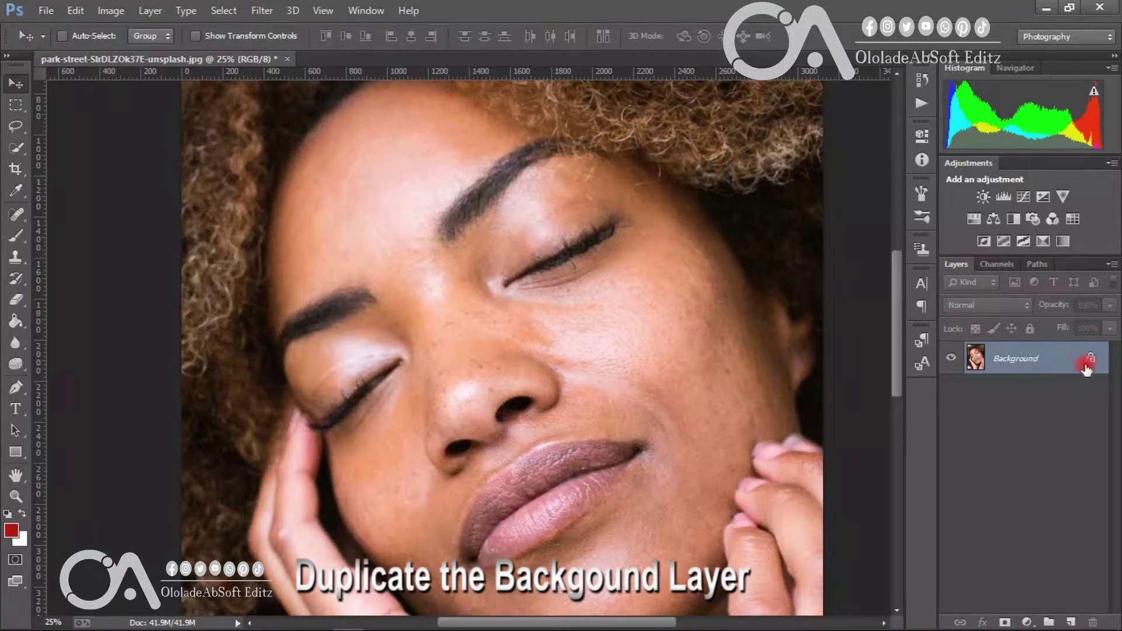
left_click(1110, 267)
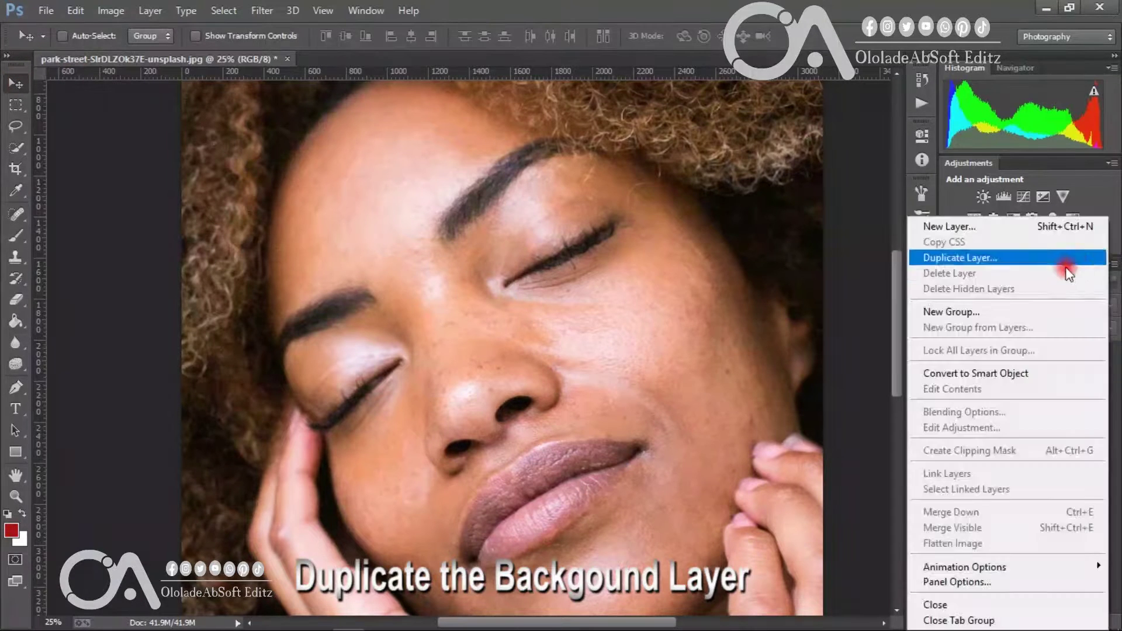
left_click(1013, 262)
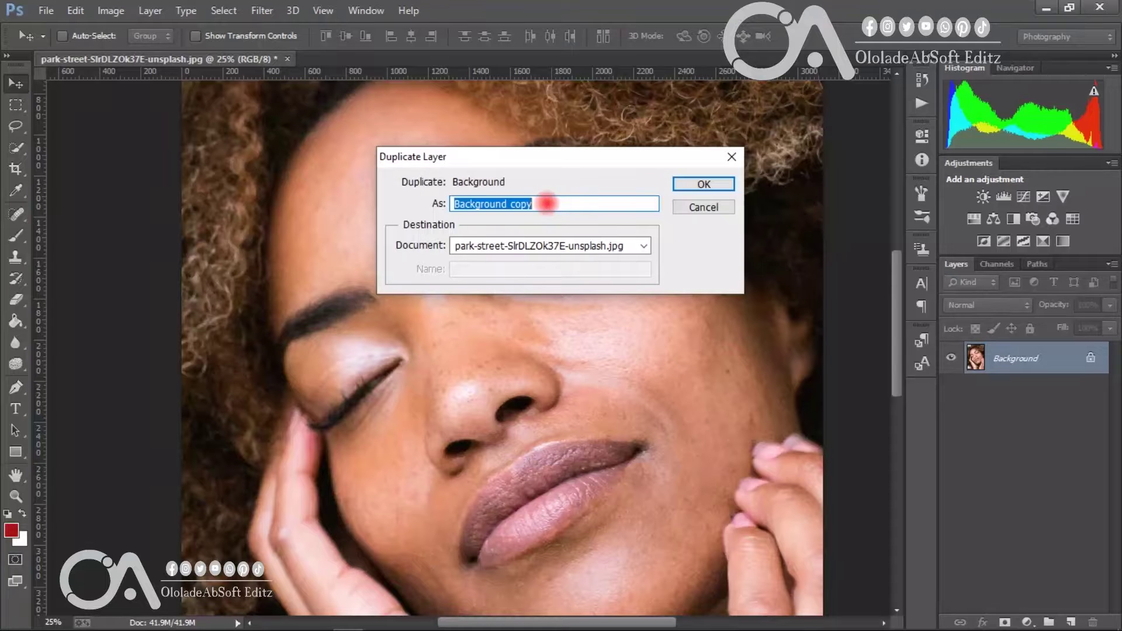
type("MAIN")
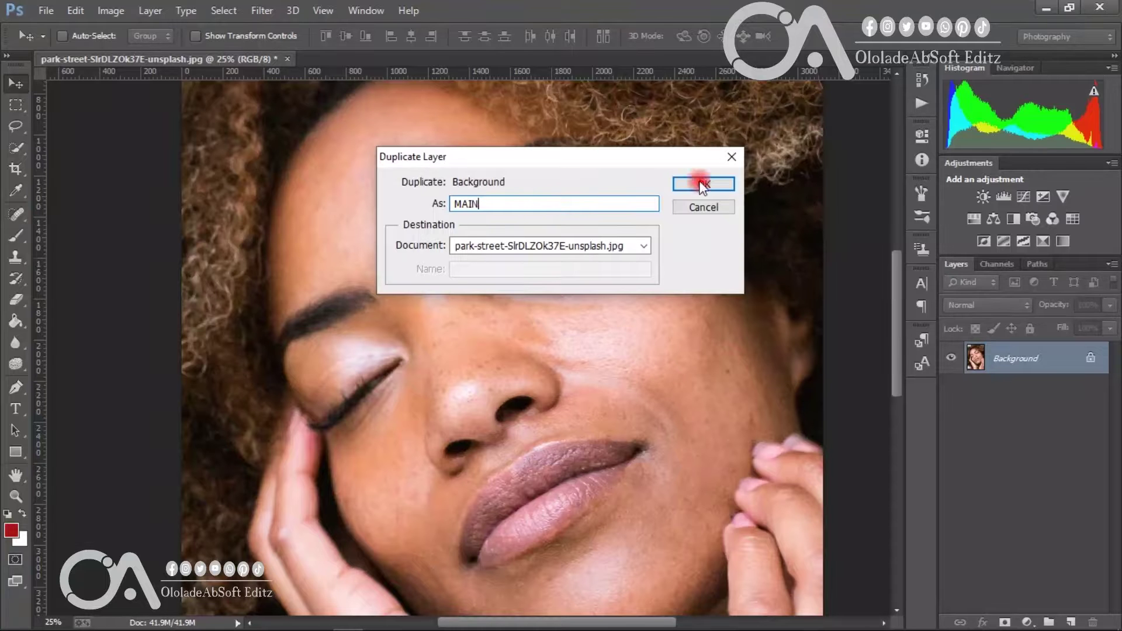
left_click(702, 186)
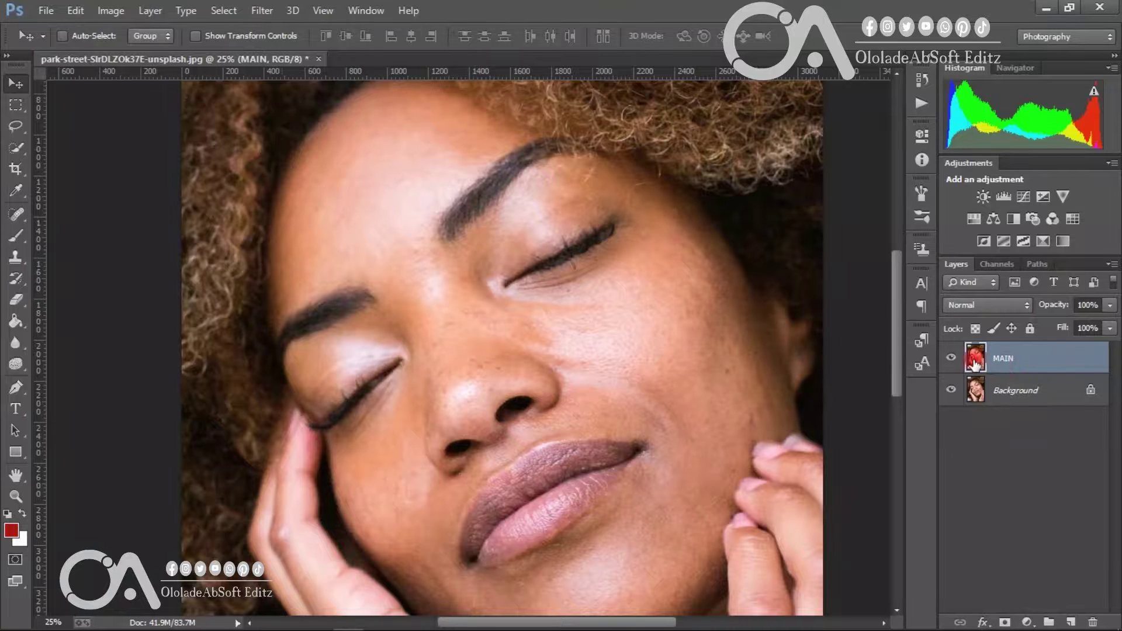
Step: Invert the colours of the MAIN layer and set its blend mode to Vivid Light
left_click(111, 11)
mouse_move(182, 56)
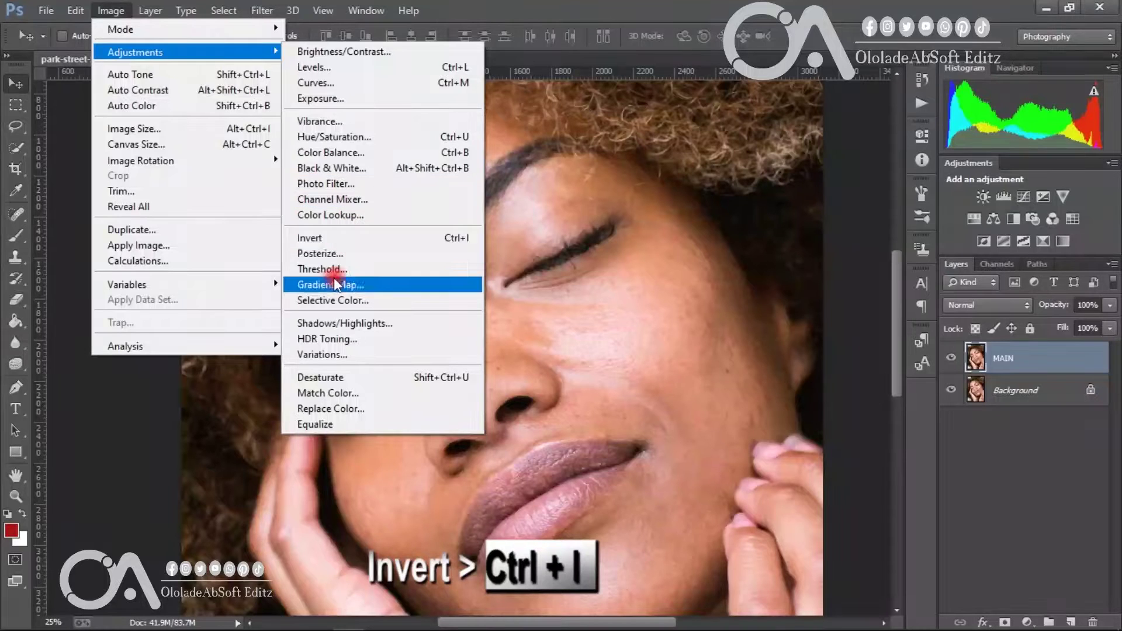
left_click(341, 239)
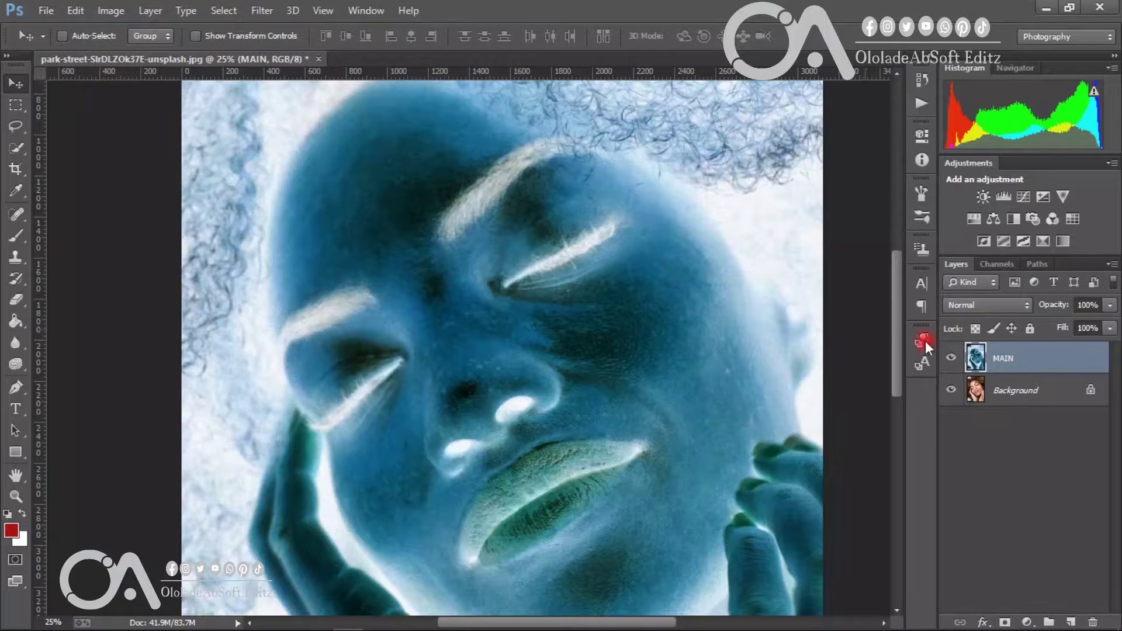
left_click(972, 303)
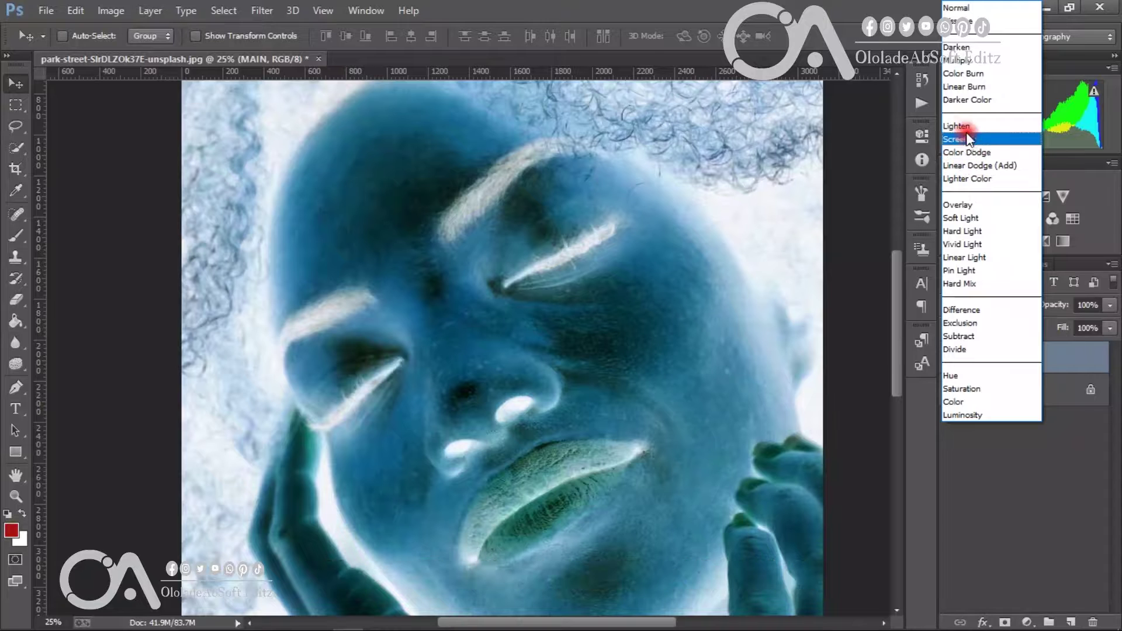
left_click(959, 244)
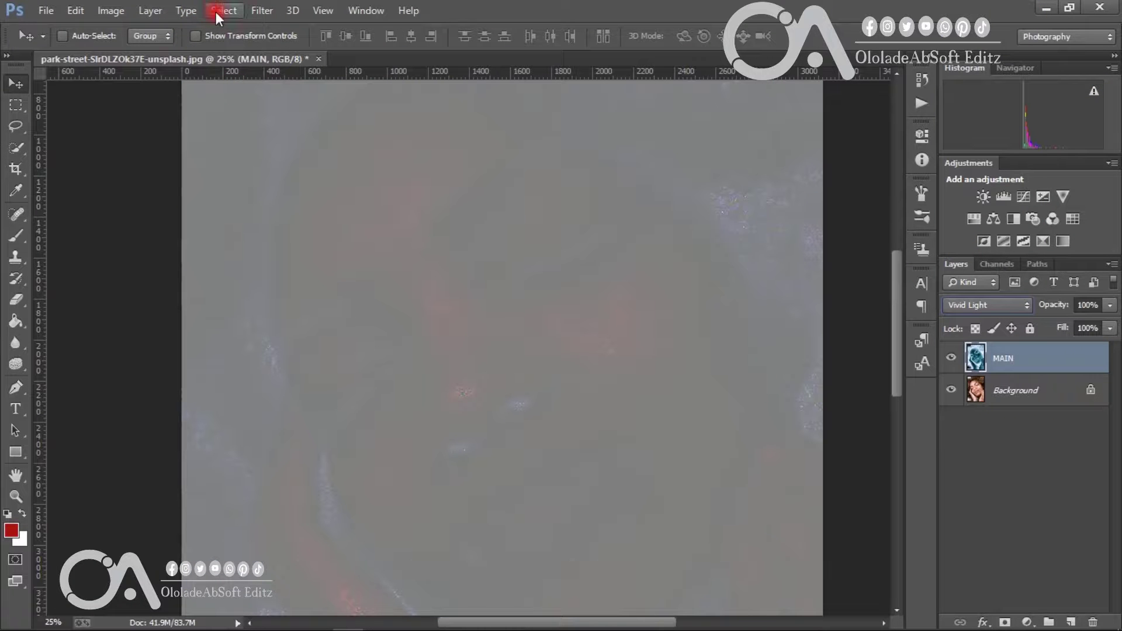
Step: Apply a High Pass filter with a radius of 30 pixels to the MAIN layer
left_click(255, 10)
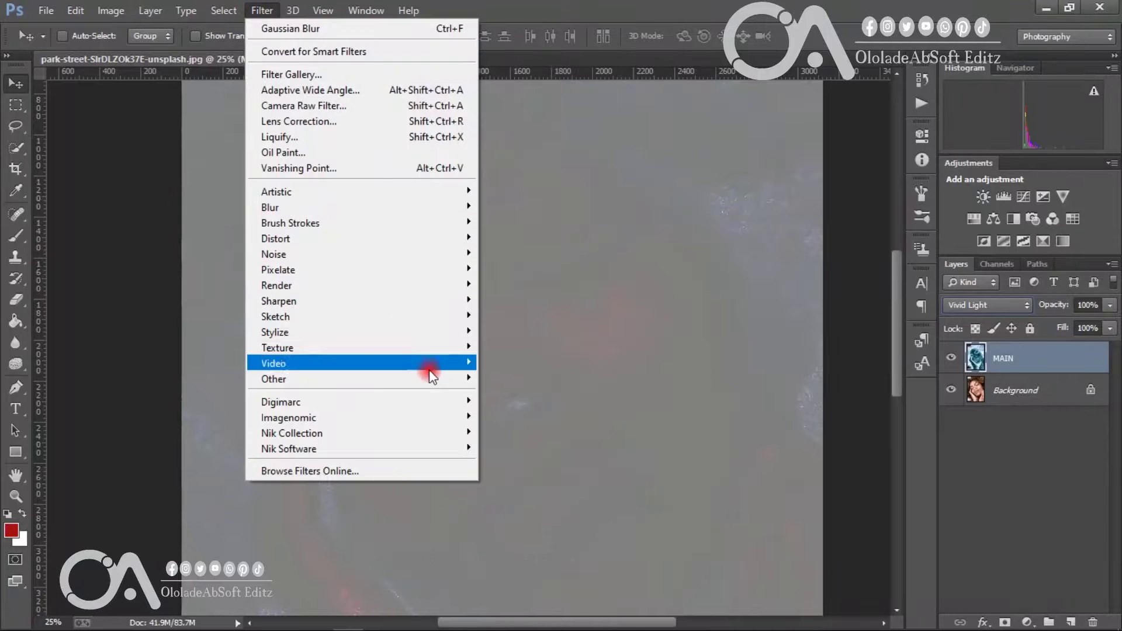
mouse_move(434, 379)
left_click(508, 395)
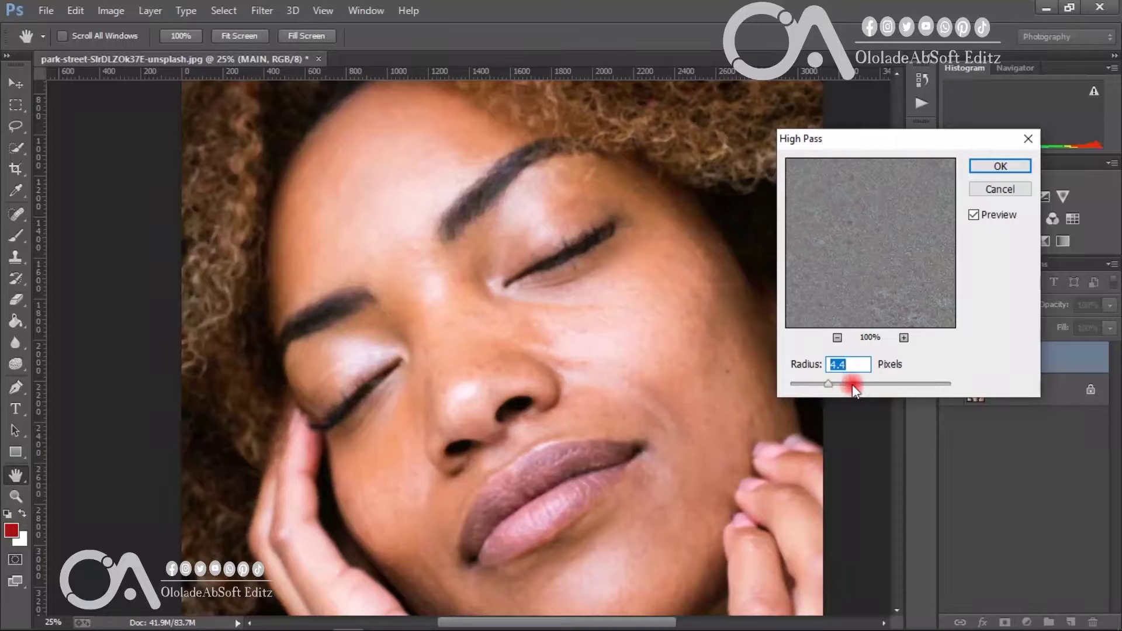
mouse_move(852, 384)
left_mouse_down()
mouse_move(899, 383)
mouse_move(861, 384)
left_mouse_up()
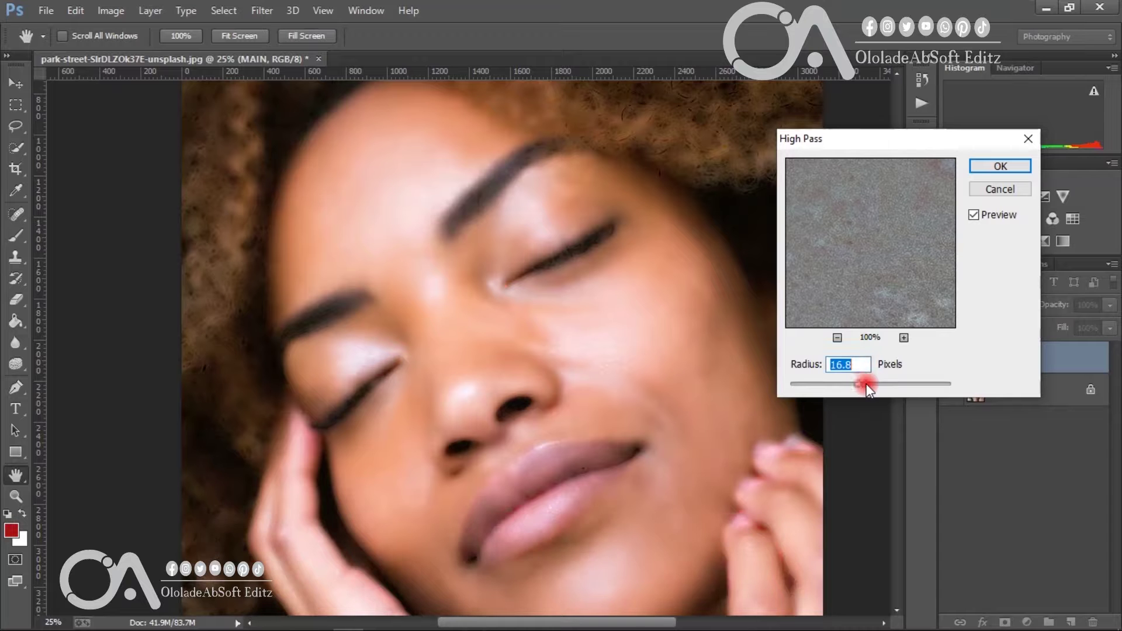
left_click(867, 384)
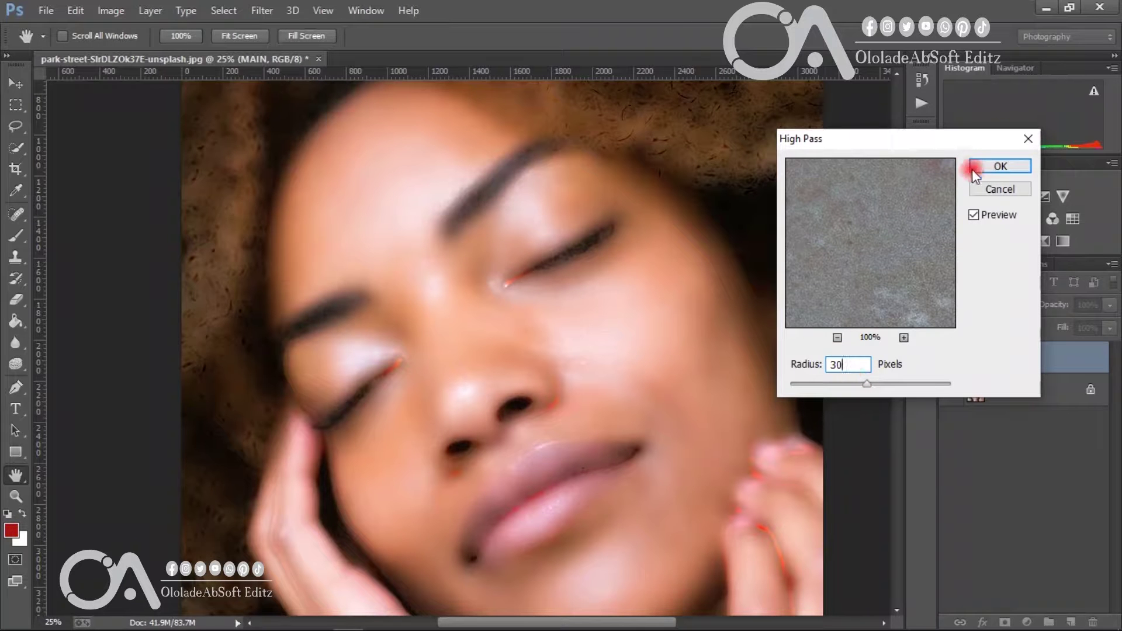
left_click(999, 167)
key("v")
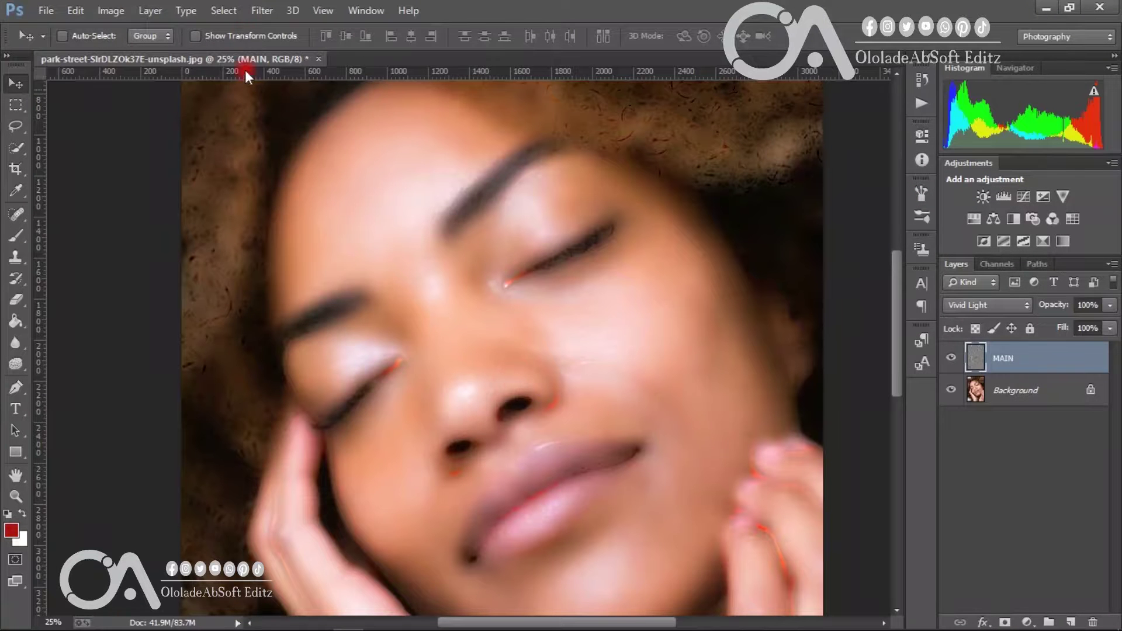
Step: Apply a Gaussian Blur with a radius of about 6 pixels to the MAIN layer
left_click(258, 12)
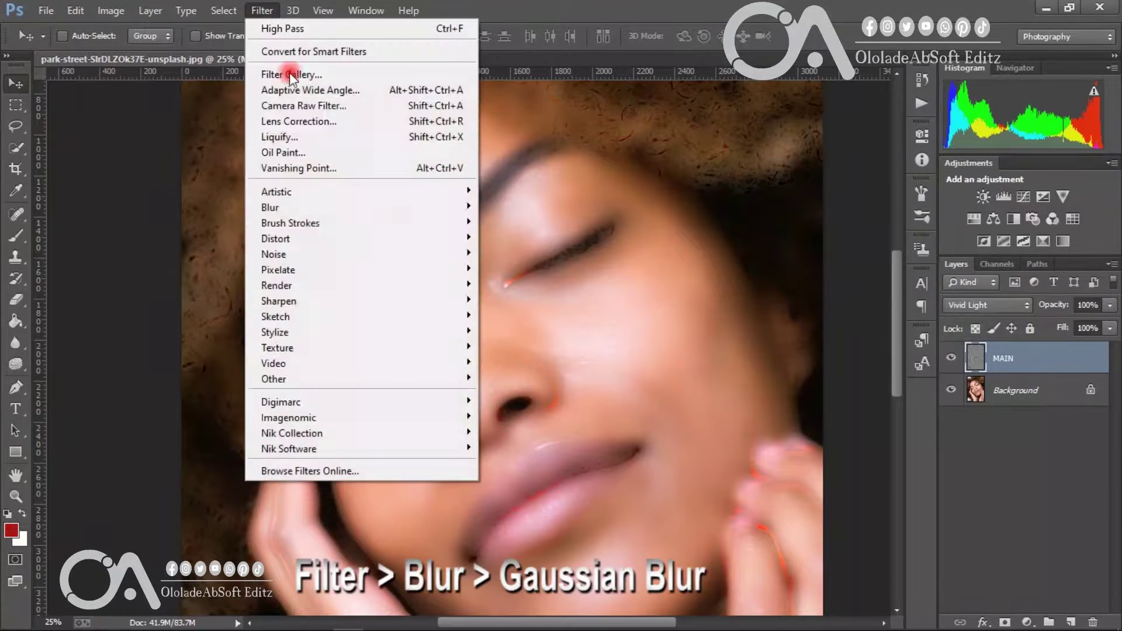
mouse_move(426, 210)
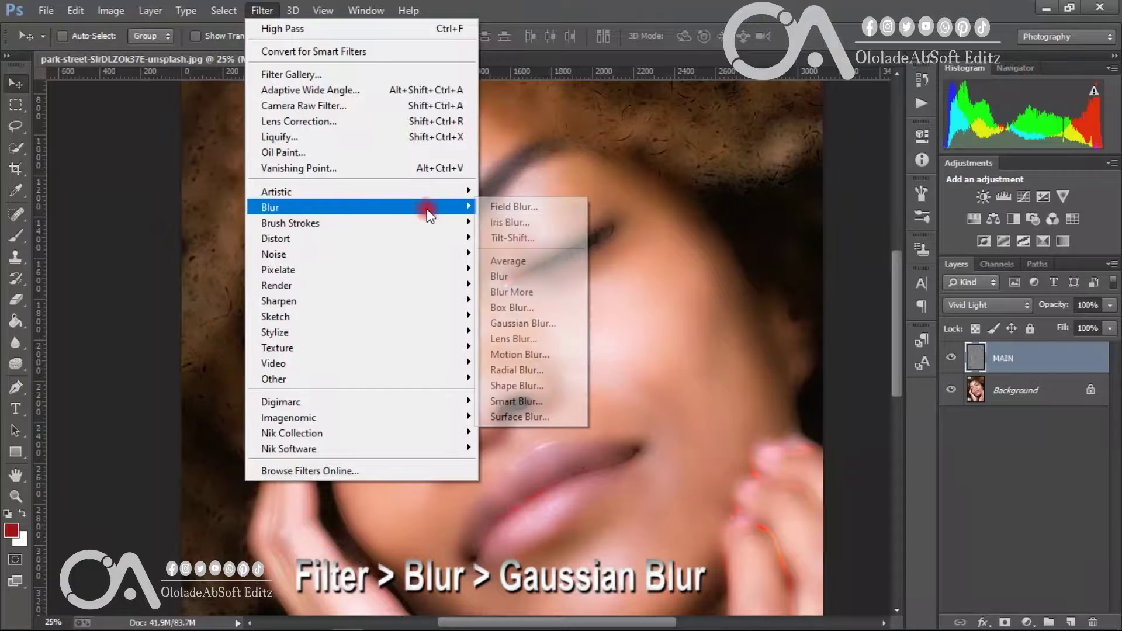
left_click(541, 322)
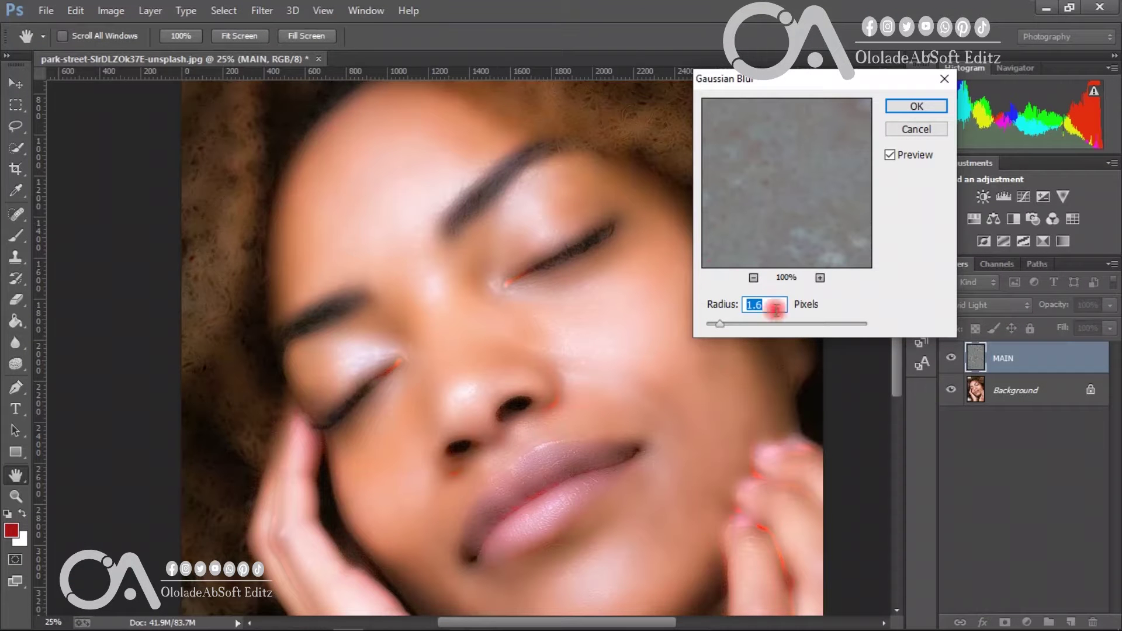
mouse_move(728, 324)
left_mouse_down()
mouse_move(711, 324)
mouse_move(791, 324)
mouse_move(750, 324)
left_mouse_up()
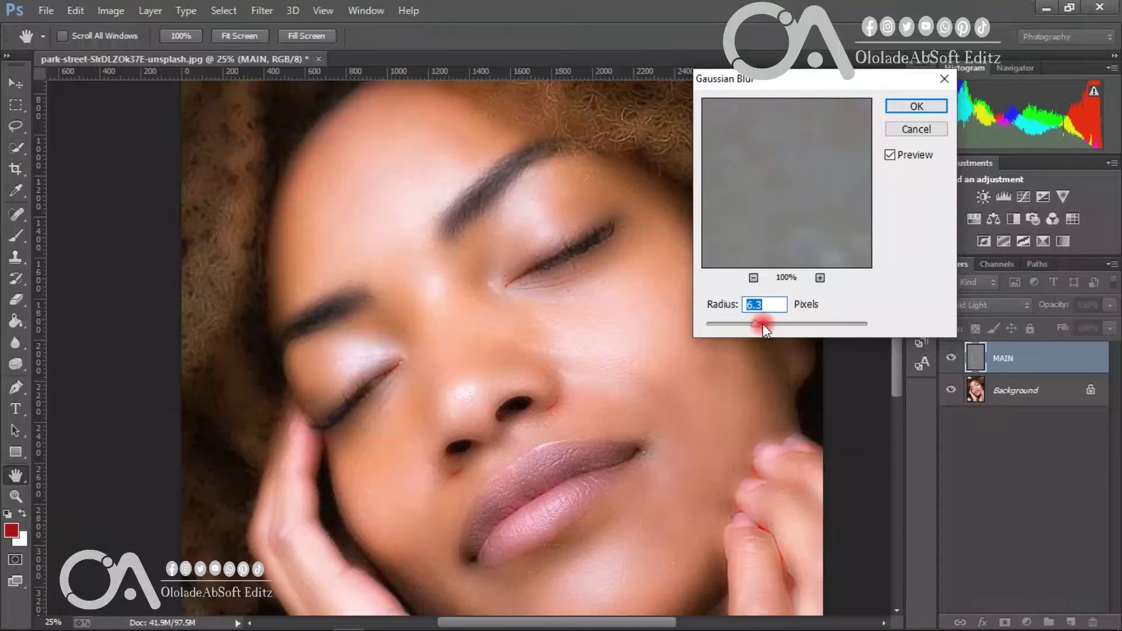
left_click_drag(766, 324, 760, 328)
left_click(912, 106)
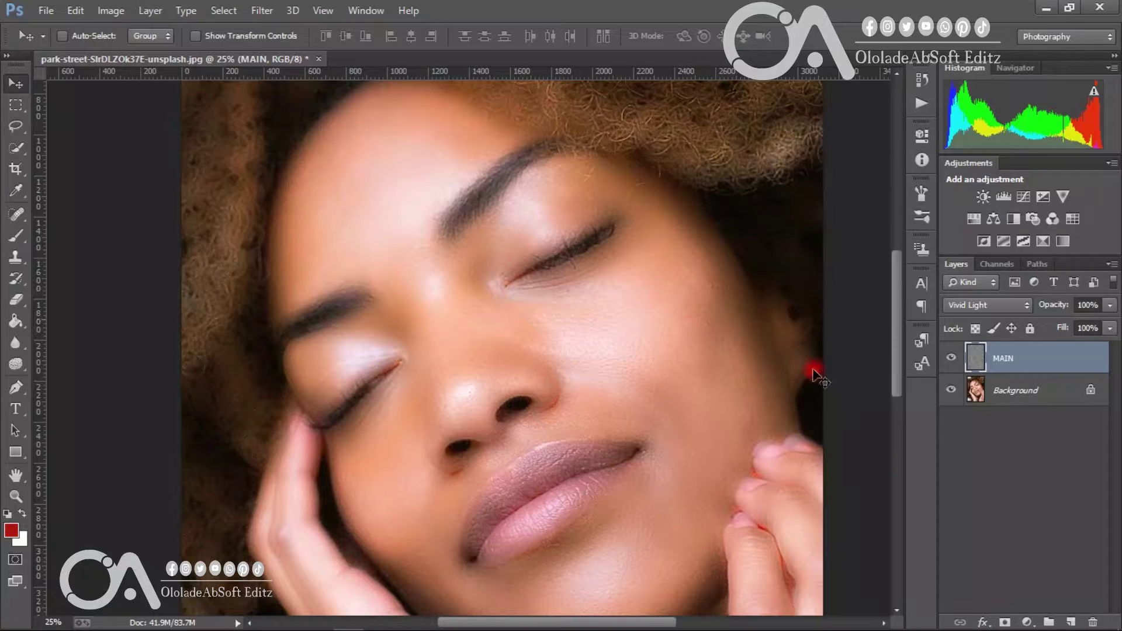
Step: Add a layer mask to the MAIN layer and invert the mask to black
left_click(1004, 621)
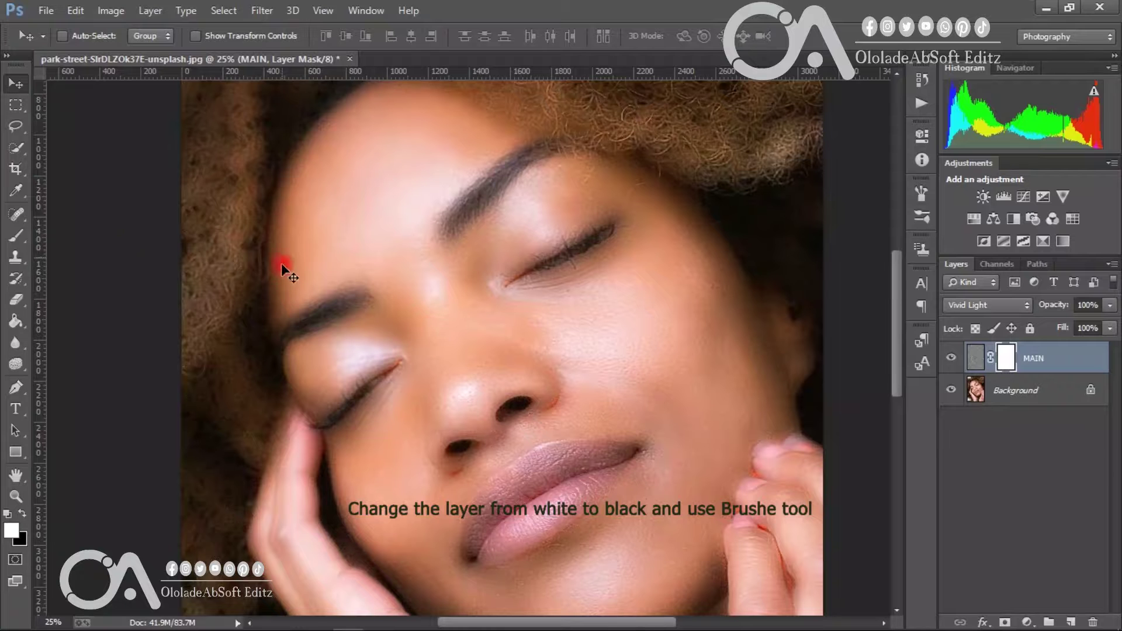
left_click(111, 10)
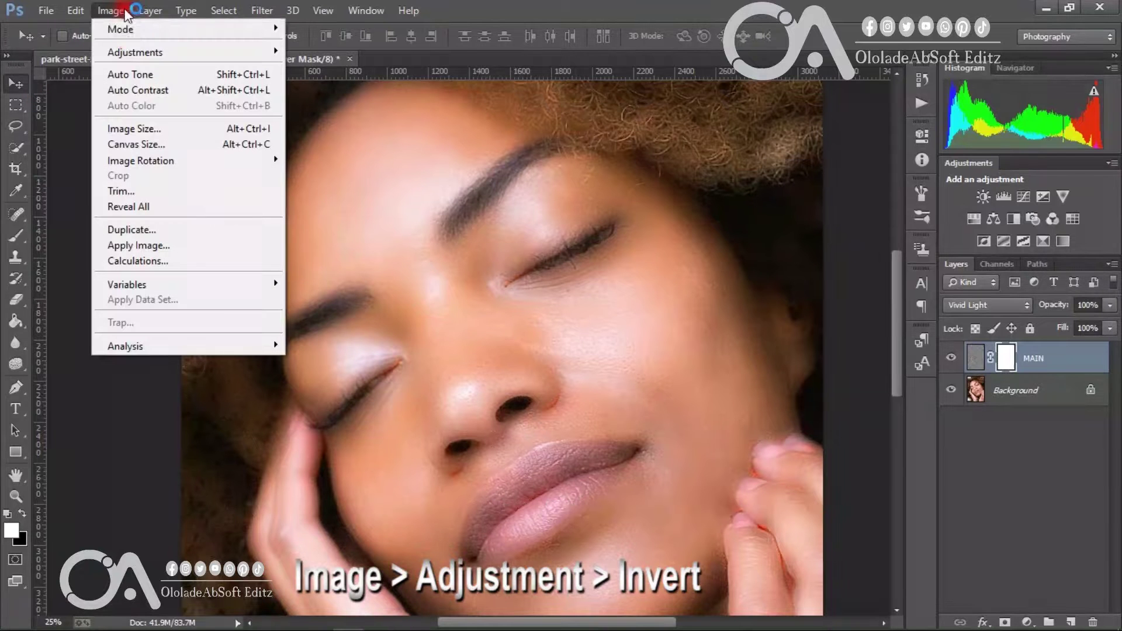
mouse_move(250, 51)
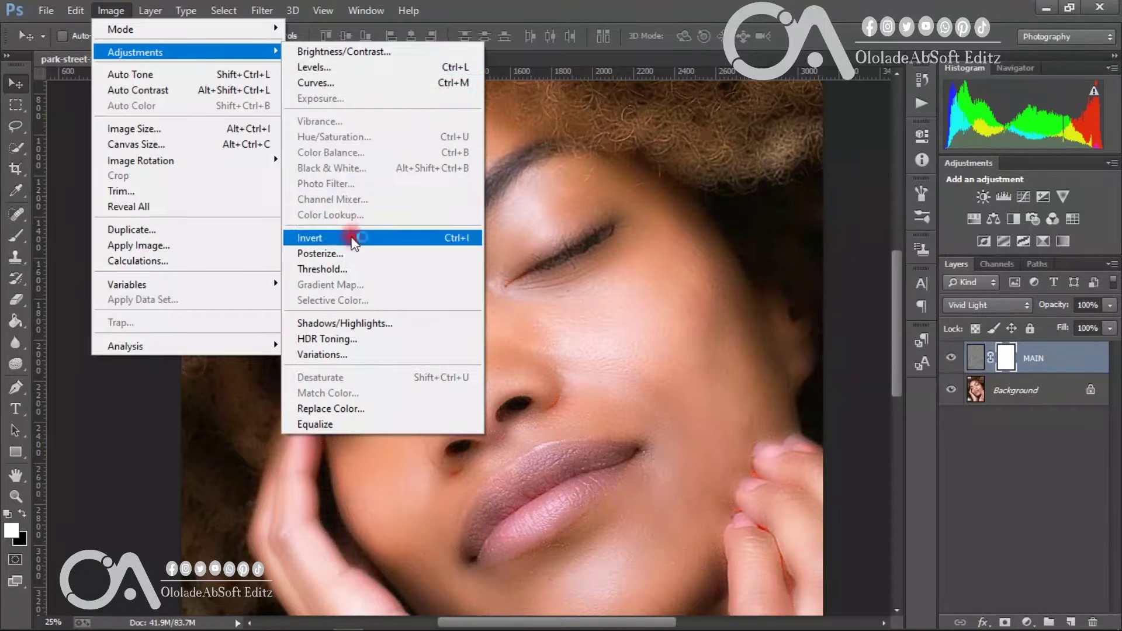
left_click(351, 238)
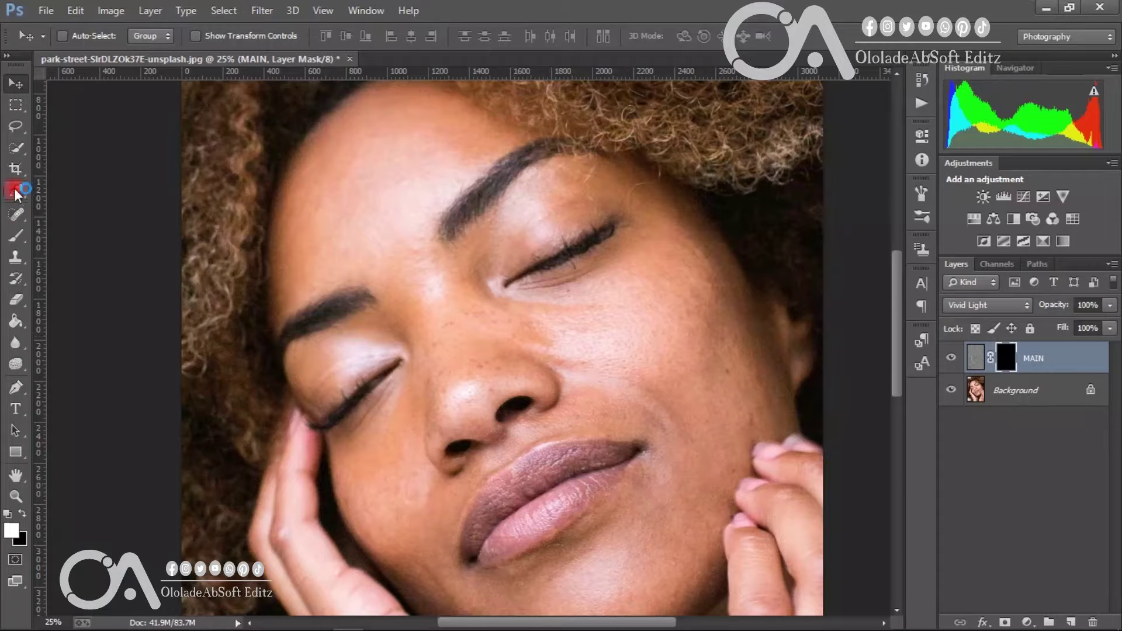
Step: Brush white on the MAIN mask over the cheek and jaw beside the mouth corner, correcting the finger edge with black
left_click(16, 235)
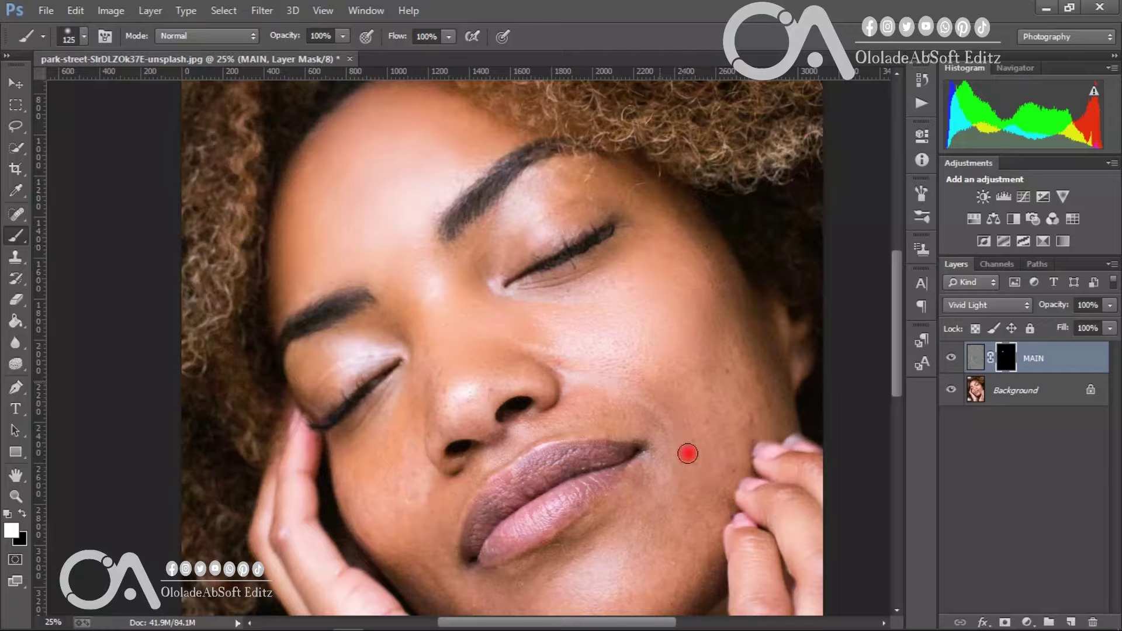
mouse_move(688, 453)
left_mouse_down()
mouse_move(745, 415)
mouse_move(765, 423)
mouse_move(727, 322)
mouse_move(731, 335)
mouse_move(668, 396)
mouse_move(634, 388)
mouse_move(573, 403)
mouse_move(620, 410)
mouse_move(569, 417)
mouse_move(639, 415)
mouse_move(678, 476)
mouse_move(661, 488)
mouse_move(702, 498)
left_mouse_up()
mouse_move(699, 403)
left_mouse_down()
mouse_move(715, 514)
mouse_move(701, 601)
mouse_move(712, 556)
left_mouse_up()
left_click_drag(672, 520, 658, 439)
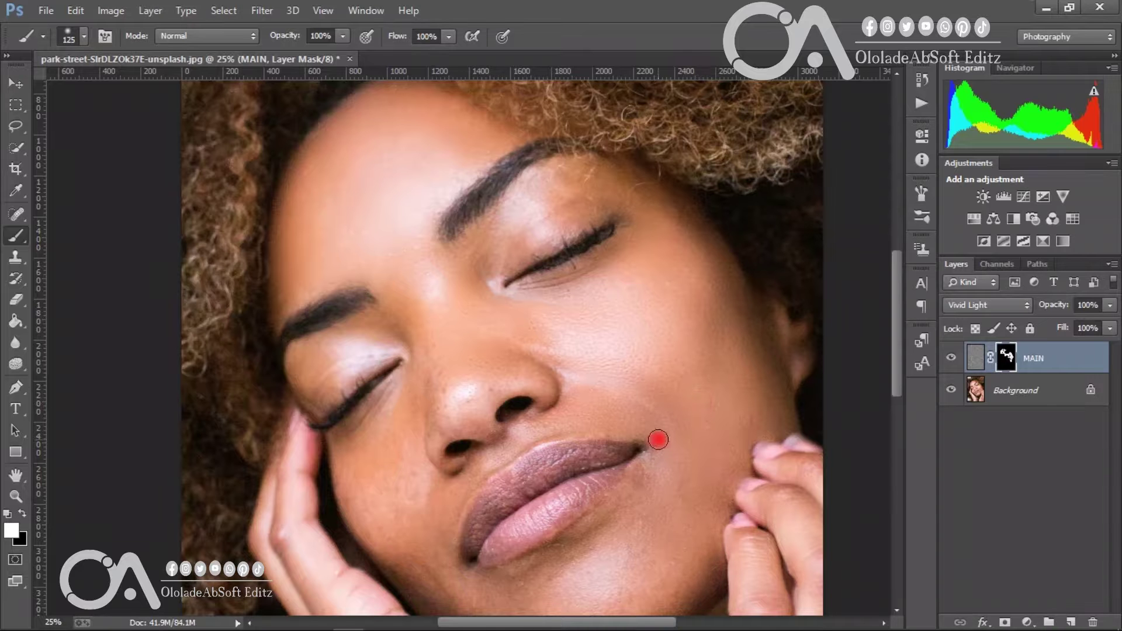
key("x")
left_click_drag(749, 554, 735, 544)
key("x")
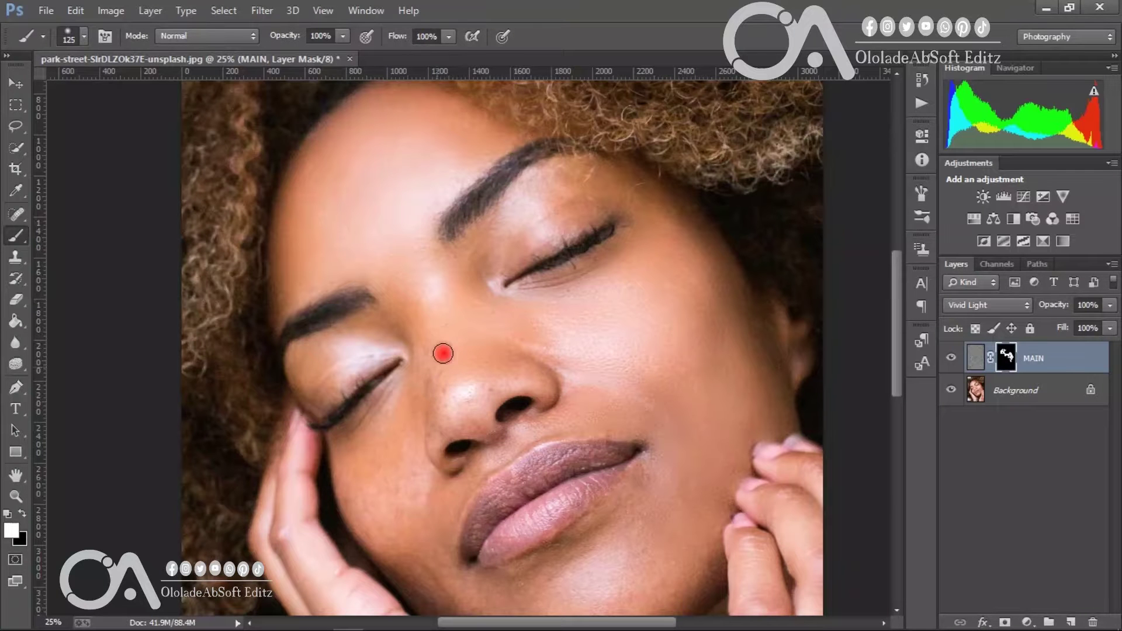
Step: Paint white on the MAIN mask over the nose, the opposite cheek, the chin and jaw, and the skin around the eyes
mouse_move(443, 352)
left_mouse_down()
mouse_move(441, 414)
mouse_move(488, 393)
mouse_move(468, 423)
mouse_move(494, 431)
mouse_move(461, 390)
mouse_move(479, 376)
mouse_move(488, 334)
mouse_move(423, 327)
left_mouse_up()
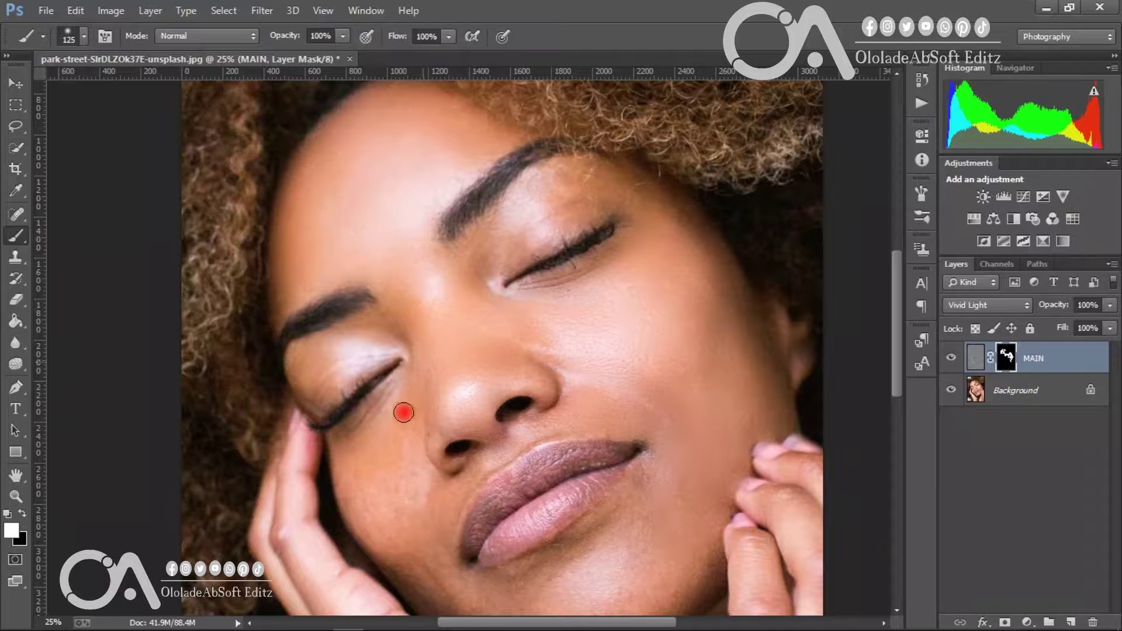
mouse_move(398, 442)
left_mouse_down()
mouse_move(494, 289)
mouse_move(478, 370)
mouse_move(473, 343)
mouse_move(501, 293)
mouse_move(567, 240)
mouse_move(541, 225)
mouse_move(569, 234)
left_mouse_up()
left_click_drag(493, 354, 510, 422)
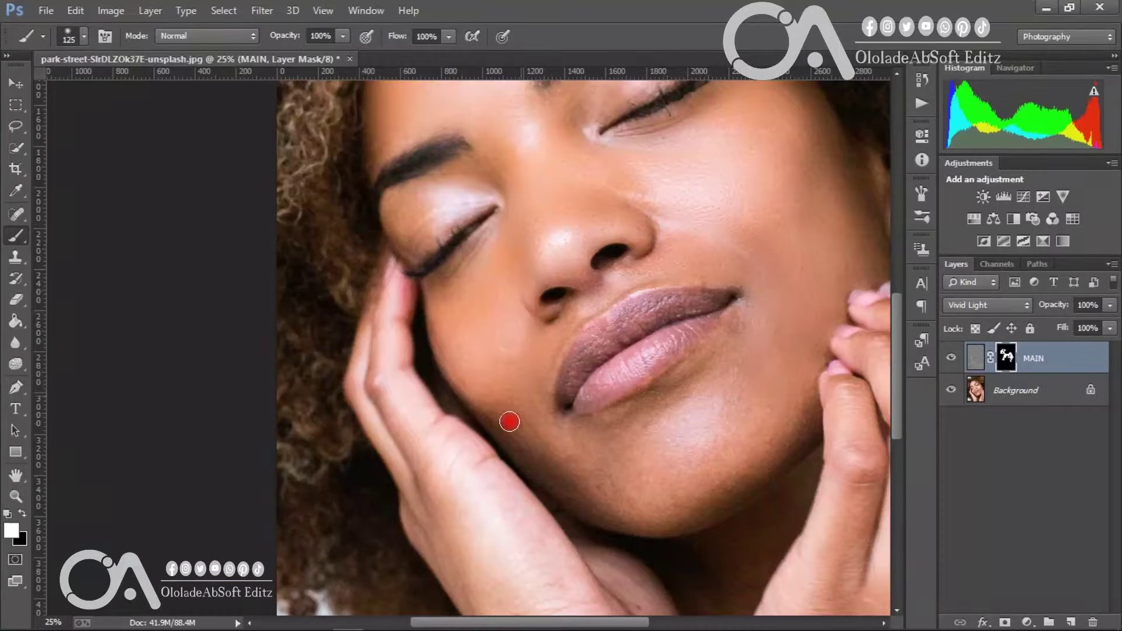
mouse_move(603, 482)
left_mouse_down()
mouse_move(619, 433)
mouse_move(719, 360)
mouse_move(698, 399)
mouse_move(664, 385)
mouse_move(597, 418)
mouse_move(632, 418)
mouse_move(751, 330)
mouse_move(753, 450)
mouse_move(668, 498)
left_mouse_up()
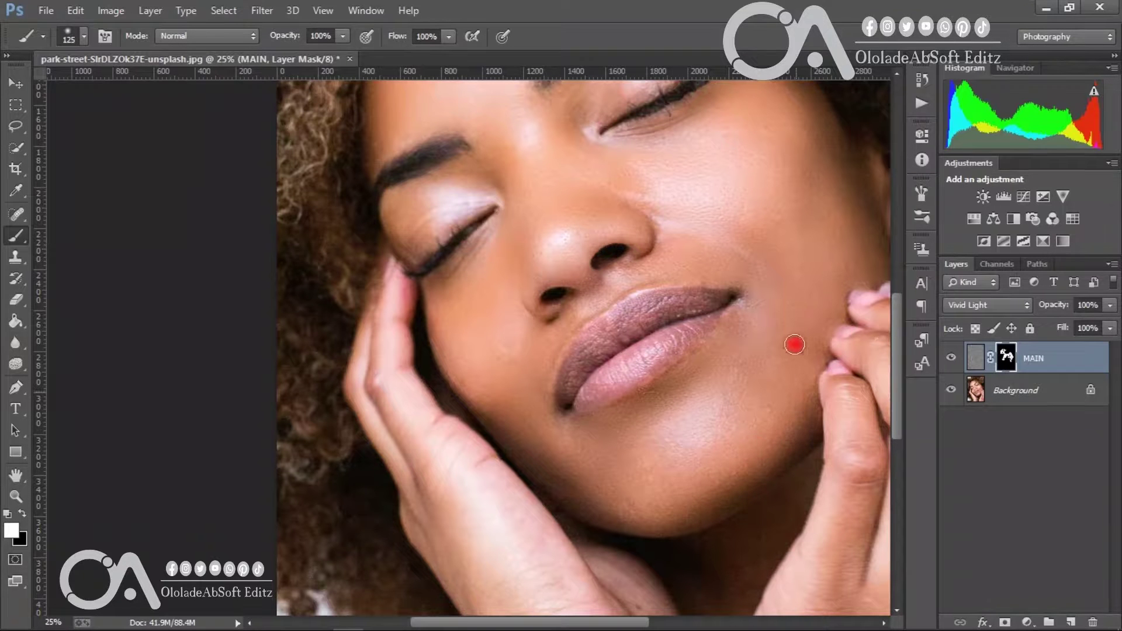
mouse_move(794, 344)
left_mouse_down()
mouse_move(824, 220)
mouse_move(806, 228)
left_mouse_up()
left_click_drag(653, 281, 651, 387)
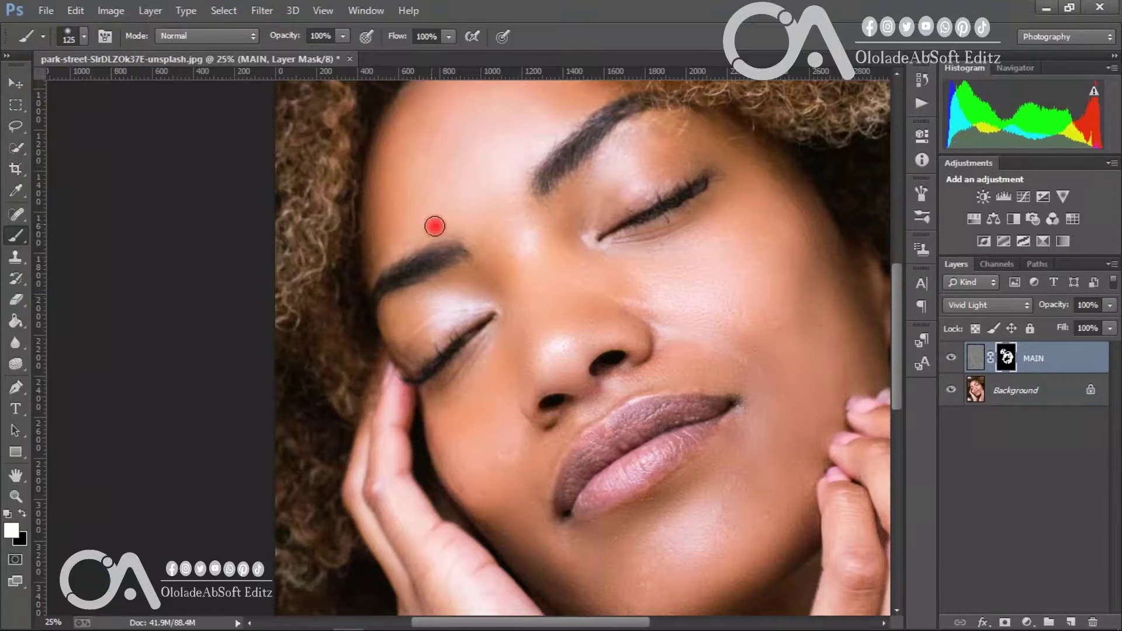
left_click_drag(538, 272, 440, 314)
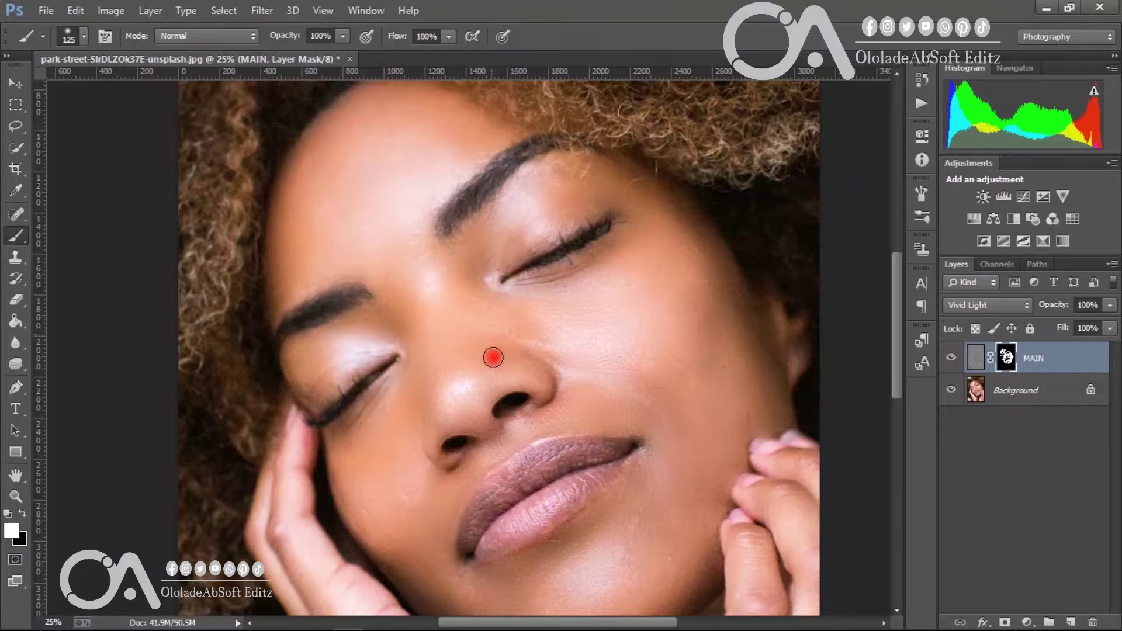
Step: Toggle the MAIN layer's visibility repeatedly to compare the skin before and after smoothing
left_click(952, 359)
left_click(953, 358)
left_click(952, 359)
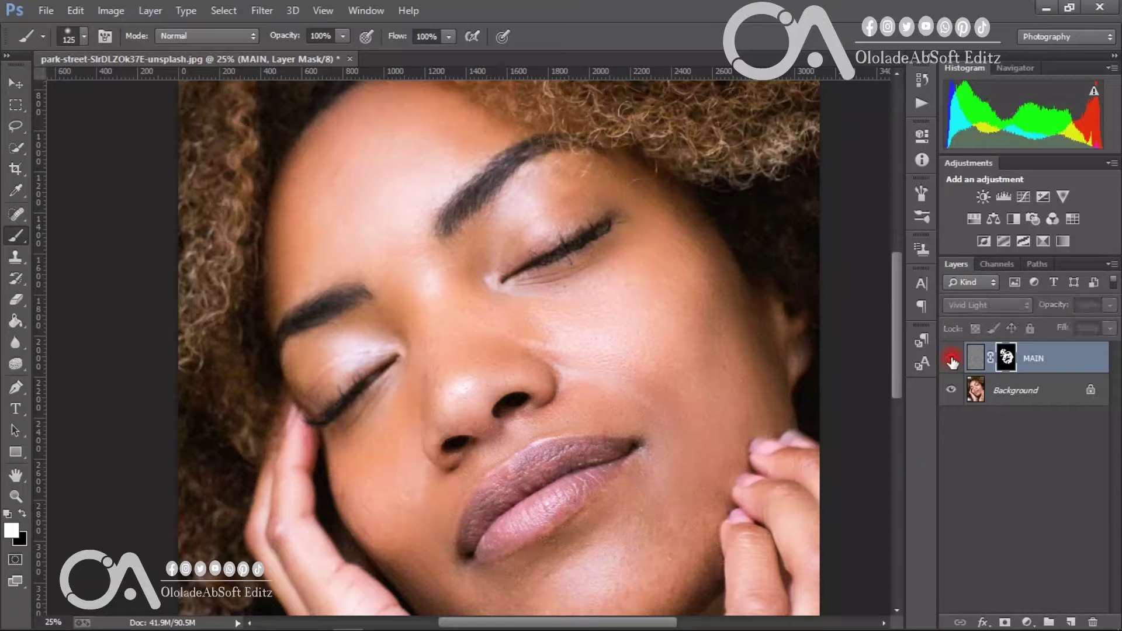
left_click(951, 359)
left_click(952, 359)
left_click(951, 359)
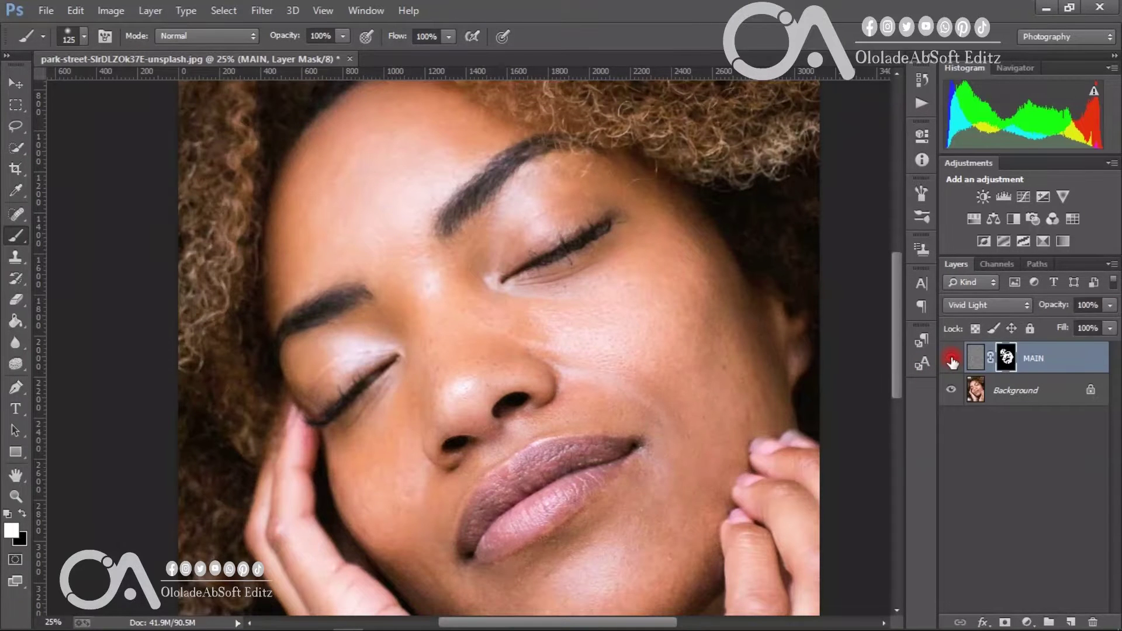
left_click(951, 359)
left_click(951, 359)
left_click(952, 358)
left_click(951, 359)
Step: Convert the locked Background into a regular layer named Layer 0 with Normal mode and 100% opacity
left_click(1028, 391)
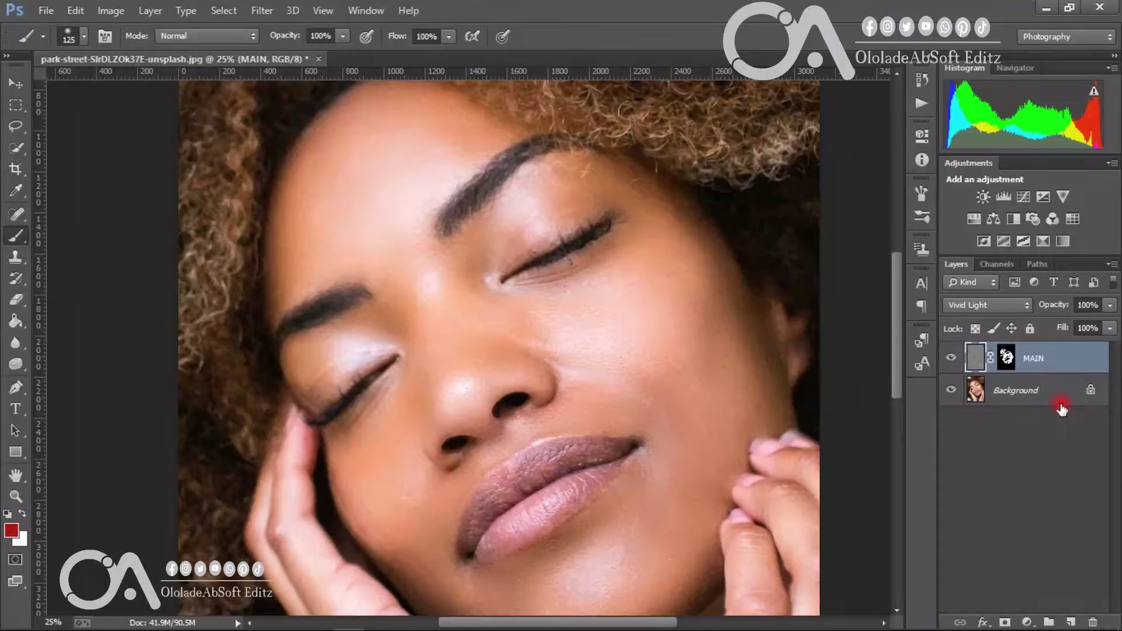
double_click(1089, 392)
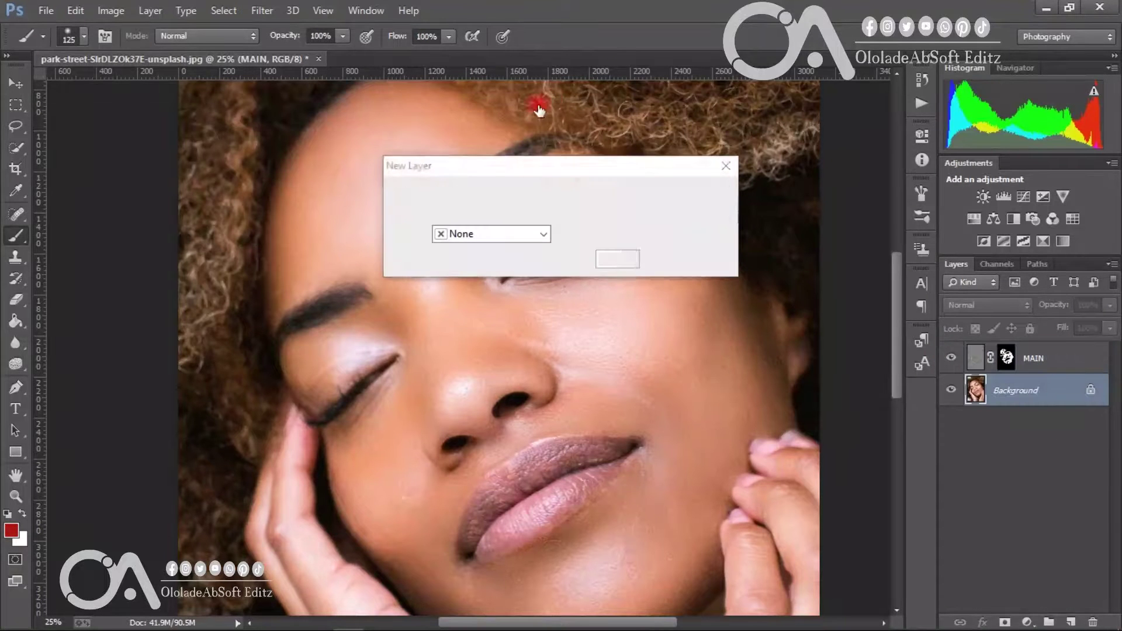
left_click(705, 195)
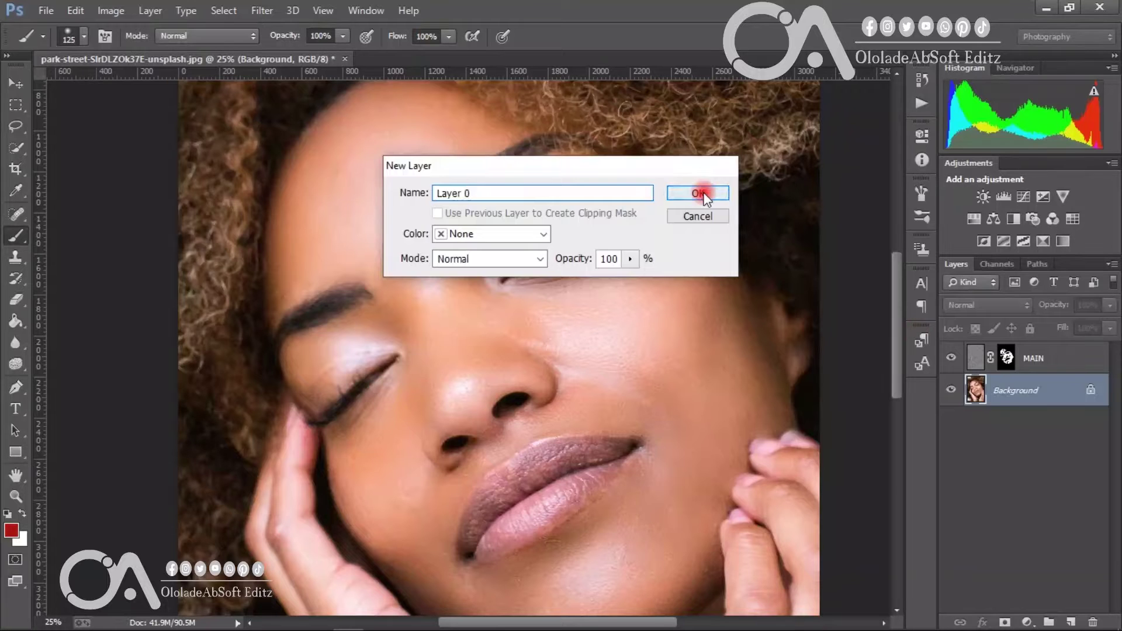
Step: Duplicate the MAIN layer and Layer 0 together and group the two copies
left_click(1051, 360, "shift")
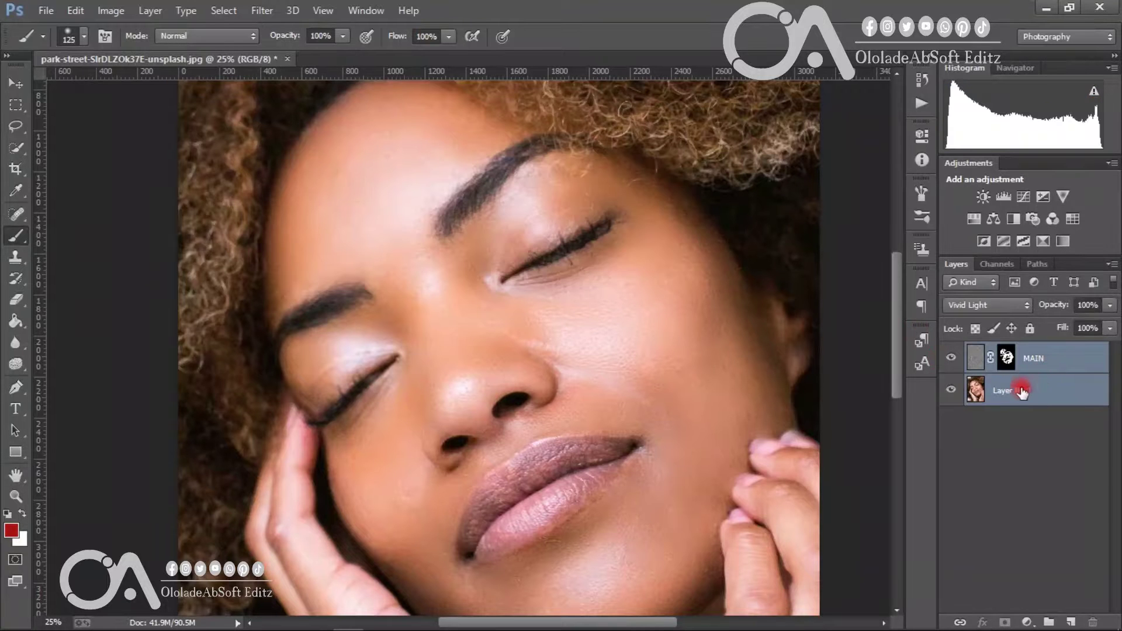
key("ctrl+j")
key("ctrl+g")
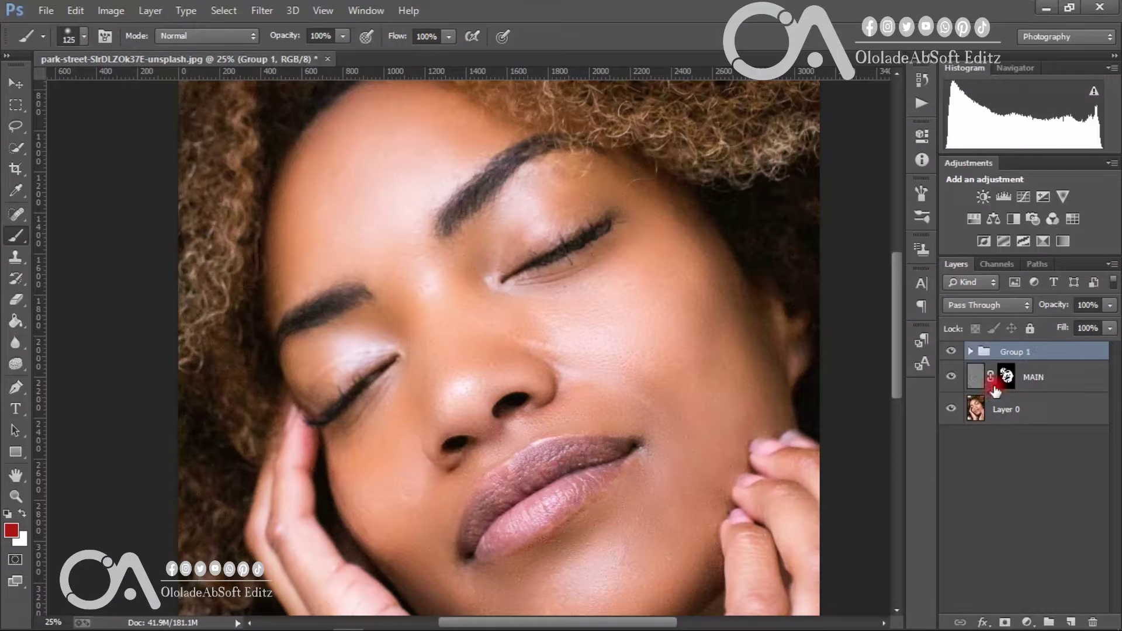
Step: Merge Group 1 into a single layer above MAIN
left_click(1050, 378)
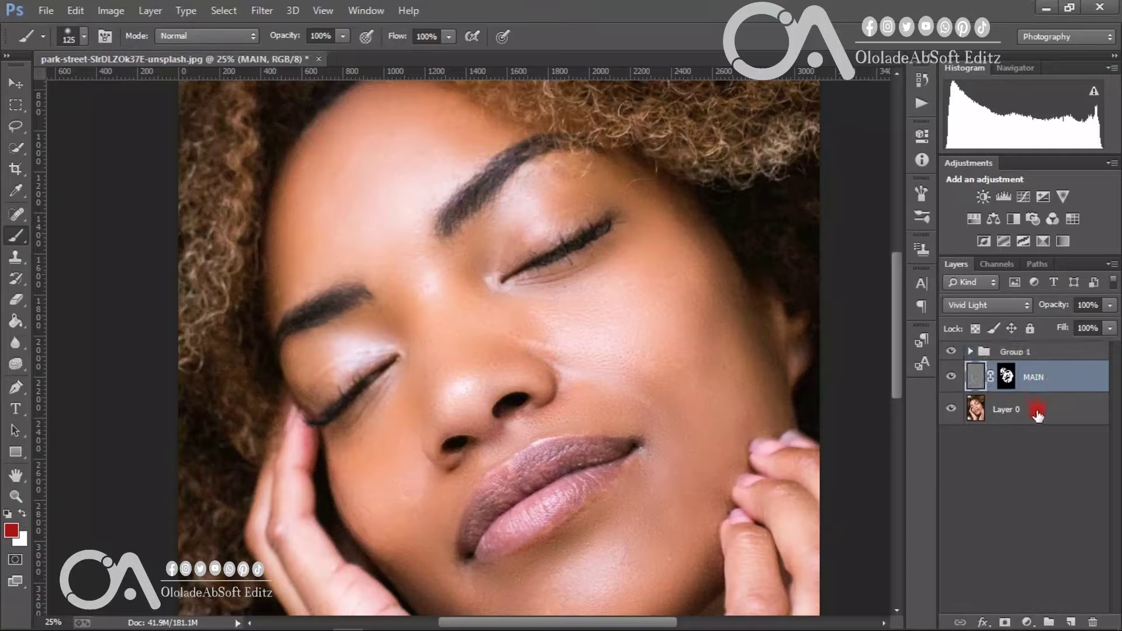
left_click(1038, 415)
right_click(1016, 352)
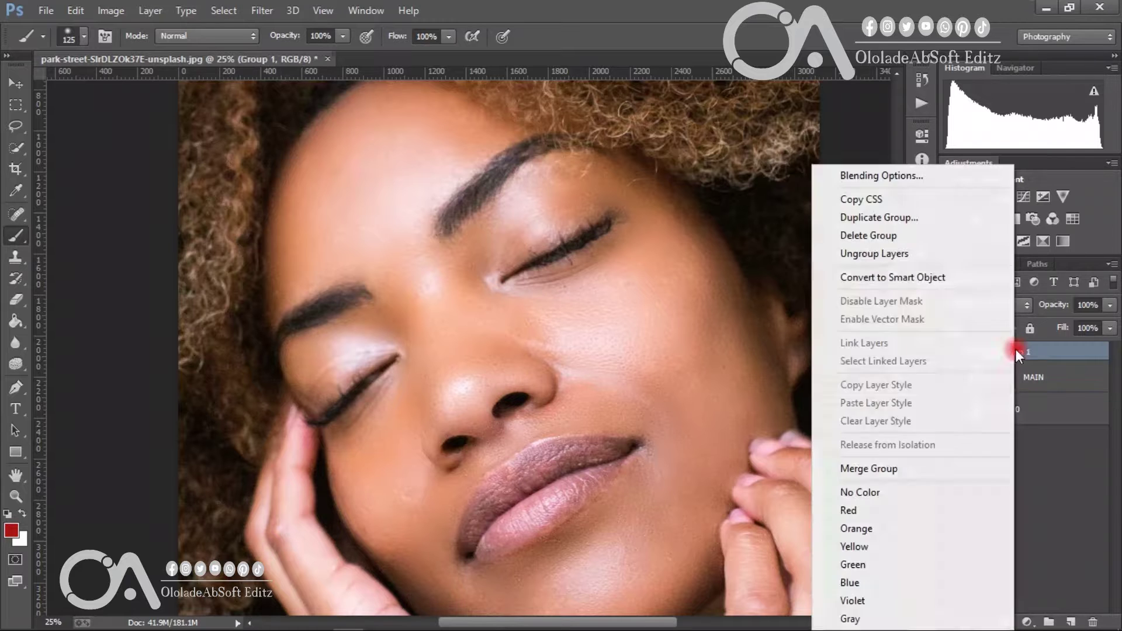
left_click(909, 468)
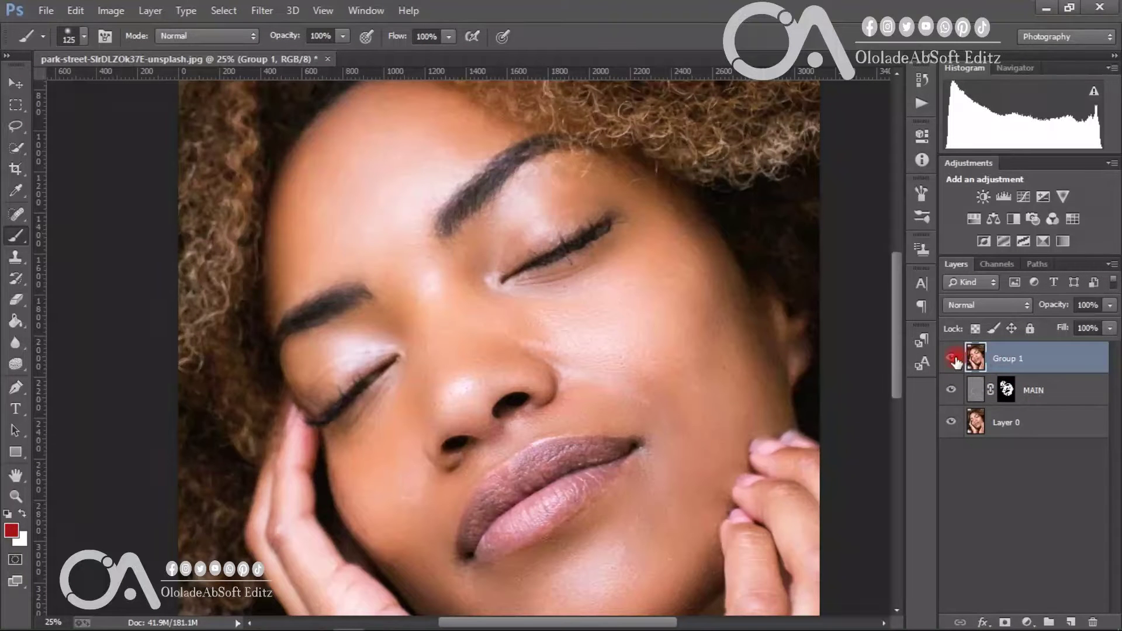
left_click(954, 358)
Step: Duplicate the merged Group 1 layer in the same document as Group 1 copy
right_click(1014, 359)
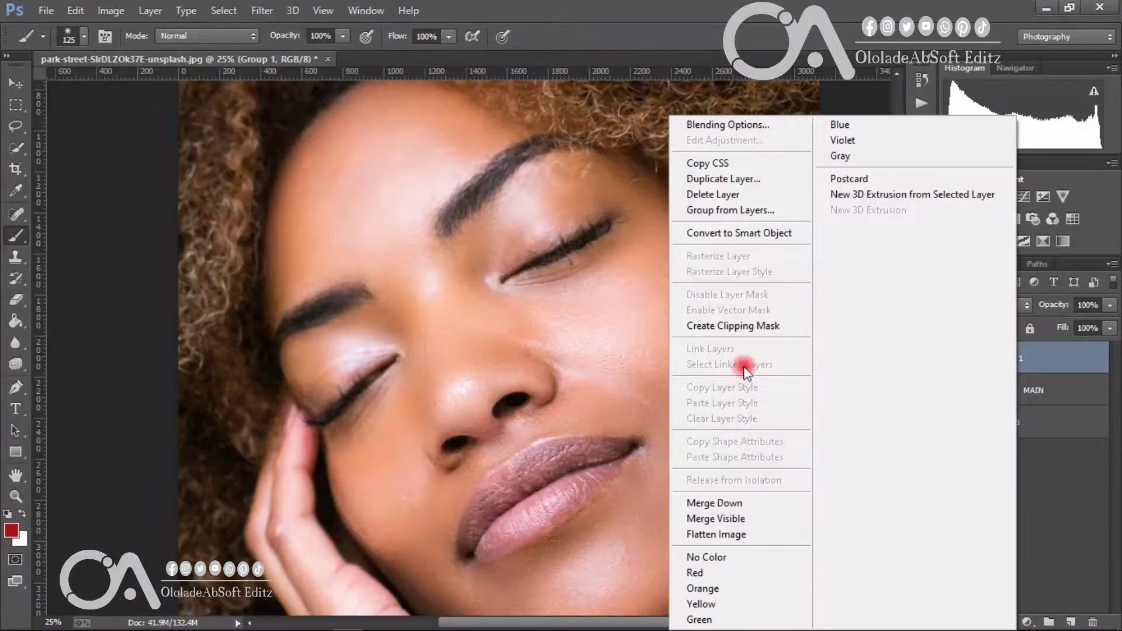
left_click(718, 184)
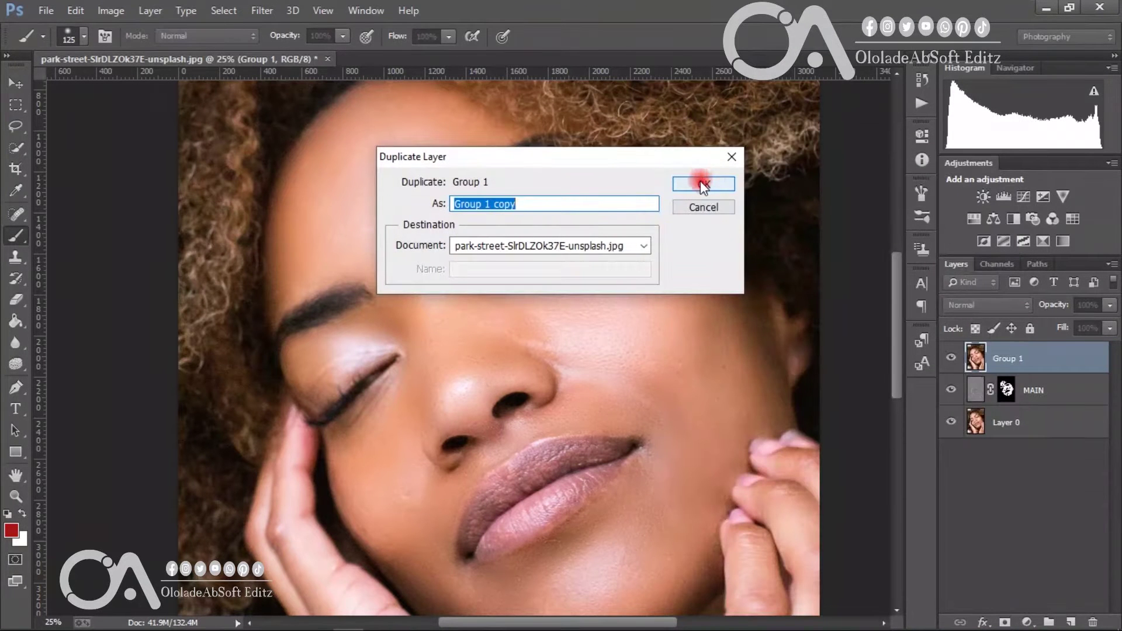
left_click(703, 184)
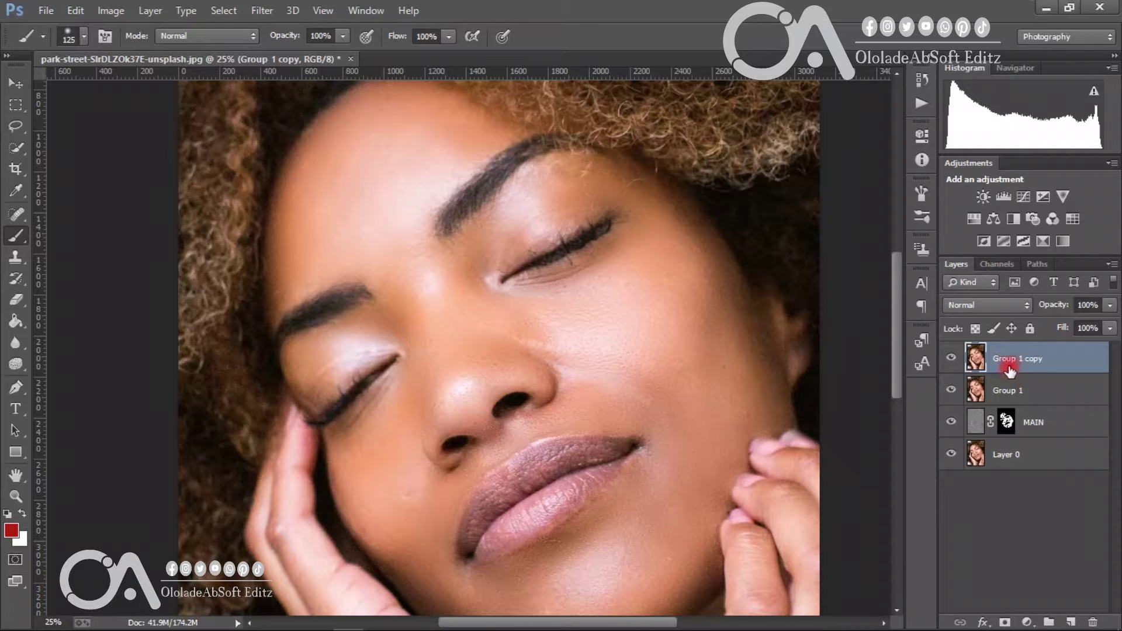
Step: Set the blend mode of Group 1 copy to Vivid Light and invert its colours
left_click(986, 304)
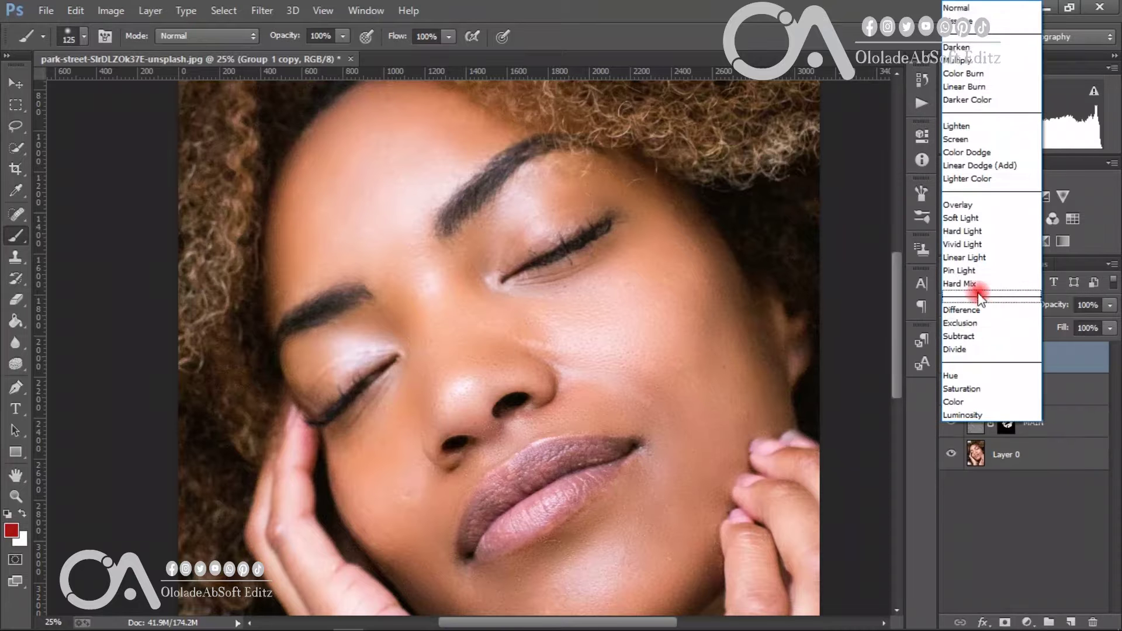
left_click(970, 244)
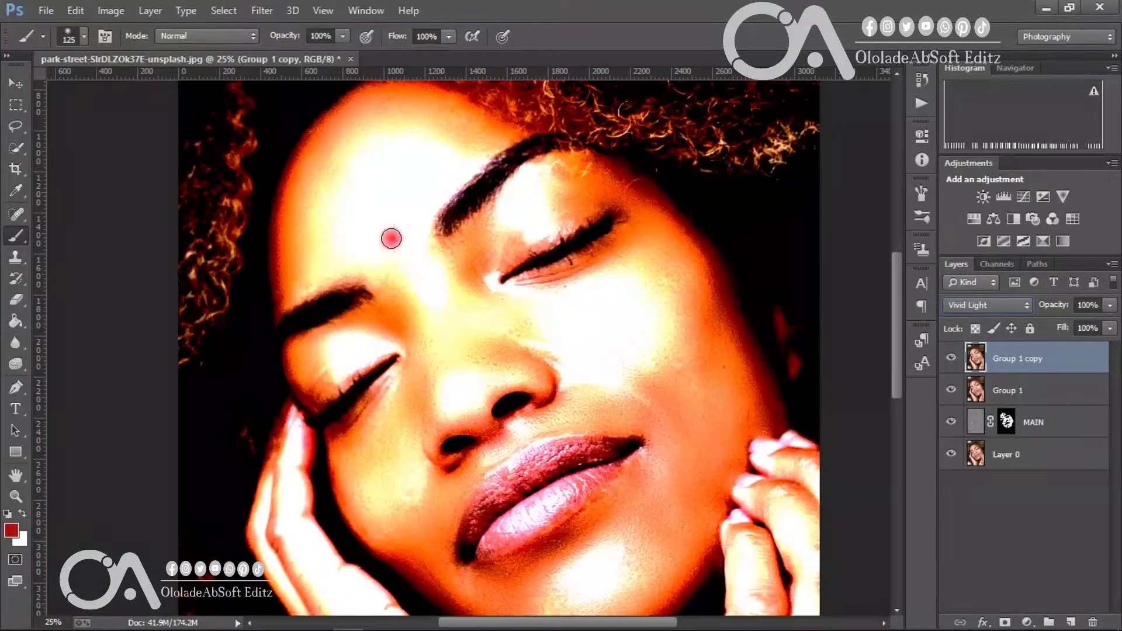
left_click(113, 12)
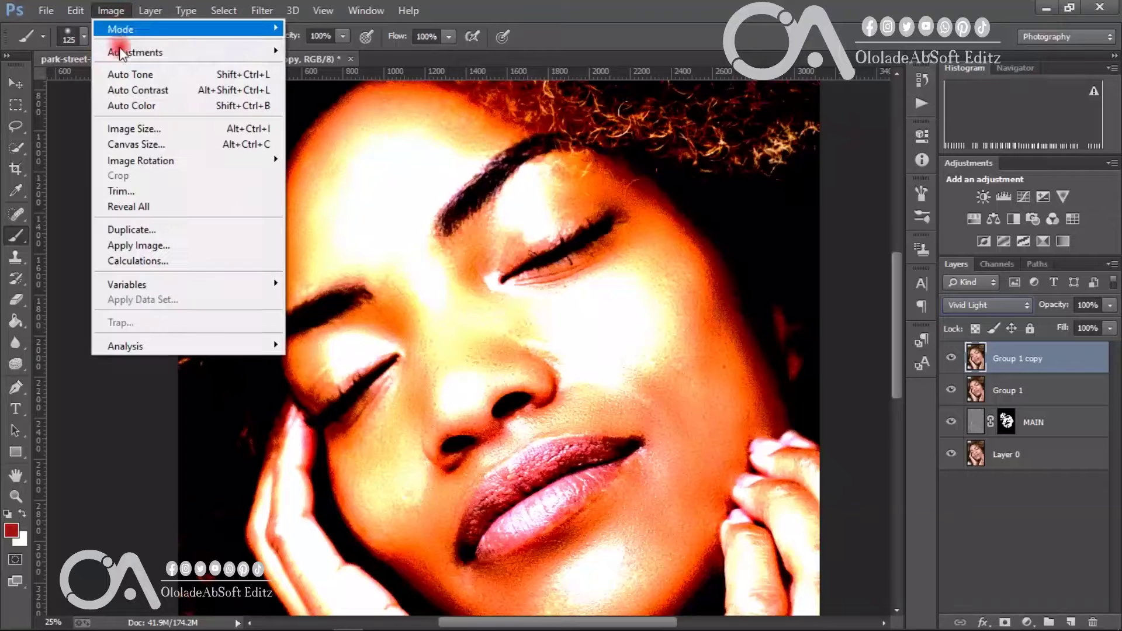
mouse_move(274, 51)
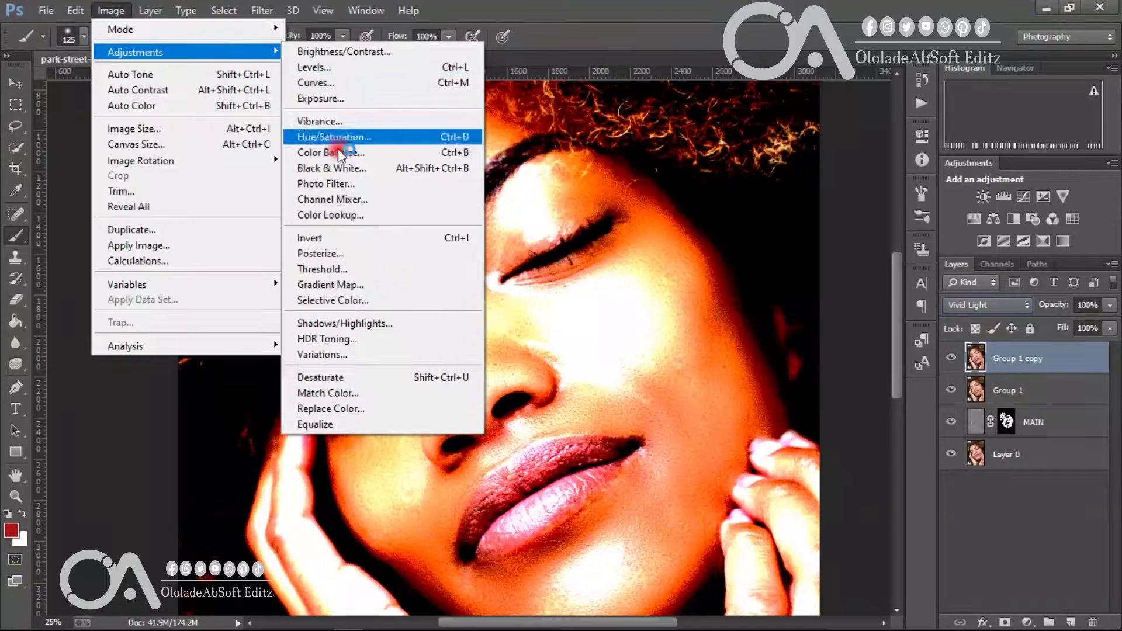
left_click(360, 239)
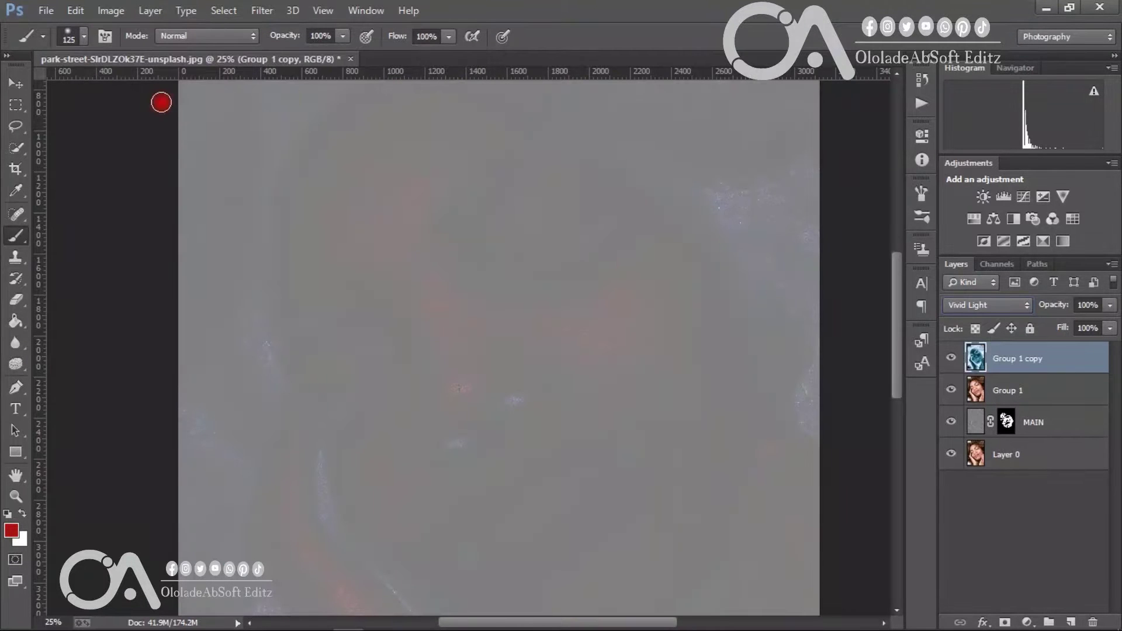
Step: Apply a High Pass filter with a radius of 45 pixels to Group 1 copy
left_click(260, 12)
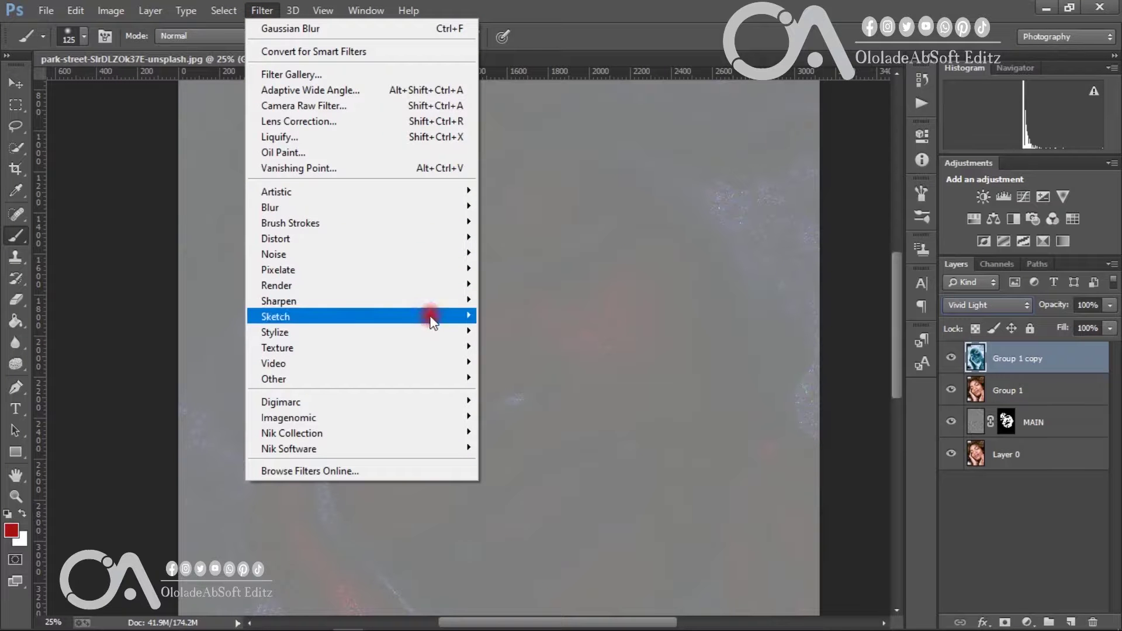
mouse_move(446, 385)
left_click(510, 393)
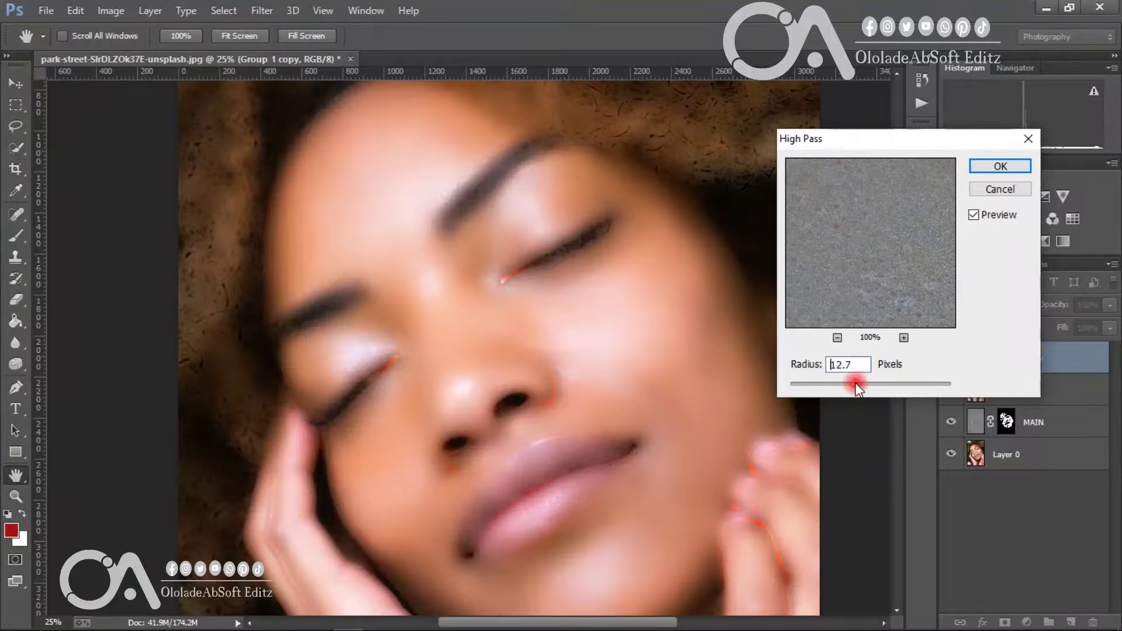
left_click_drag(855, 384, 874, 384)
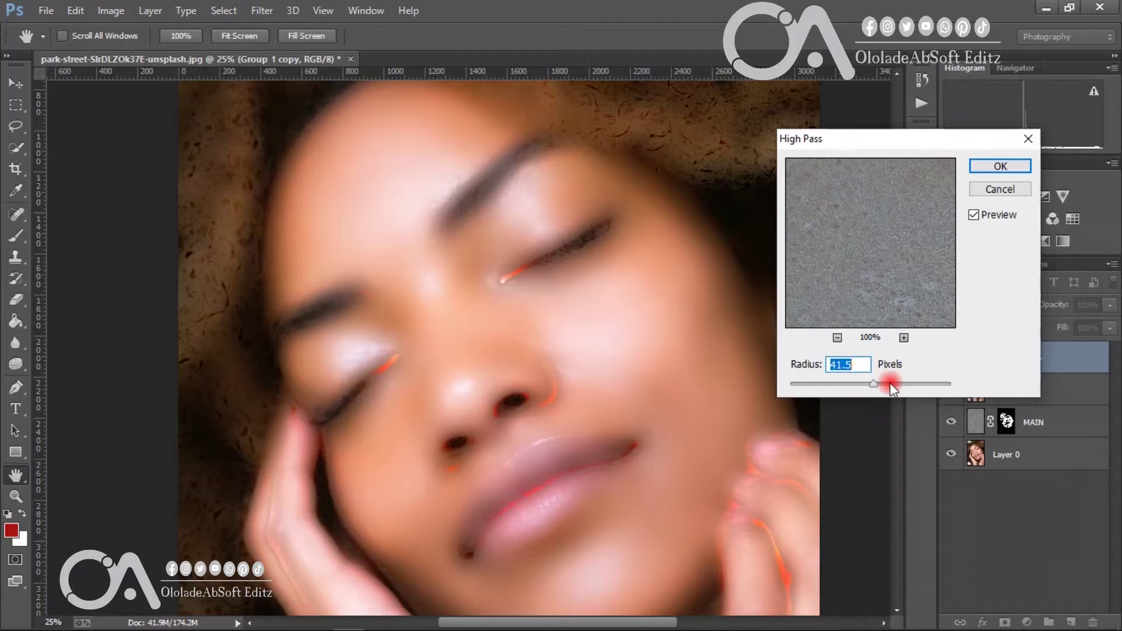
type("45")
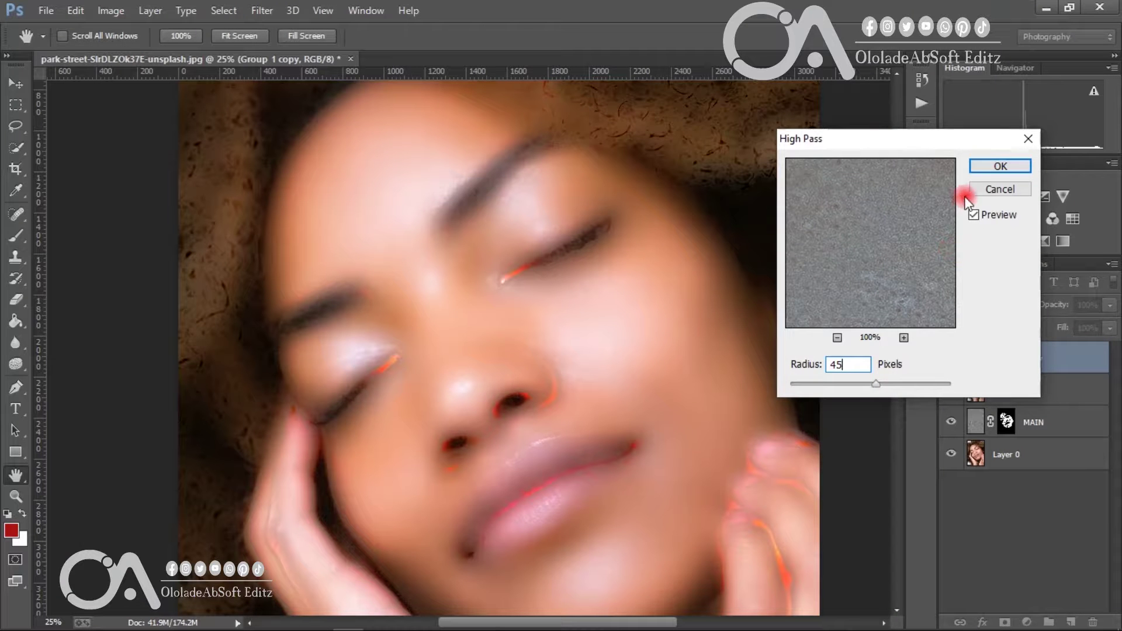
left_click(992, 170)
key("b")
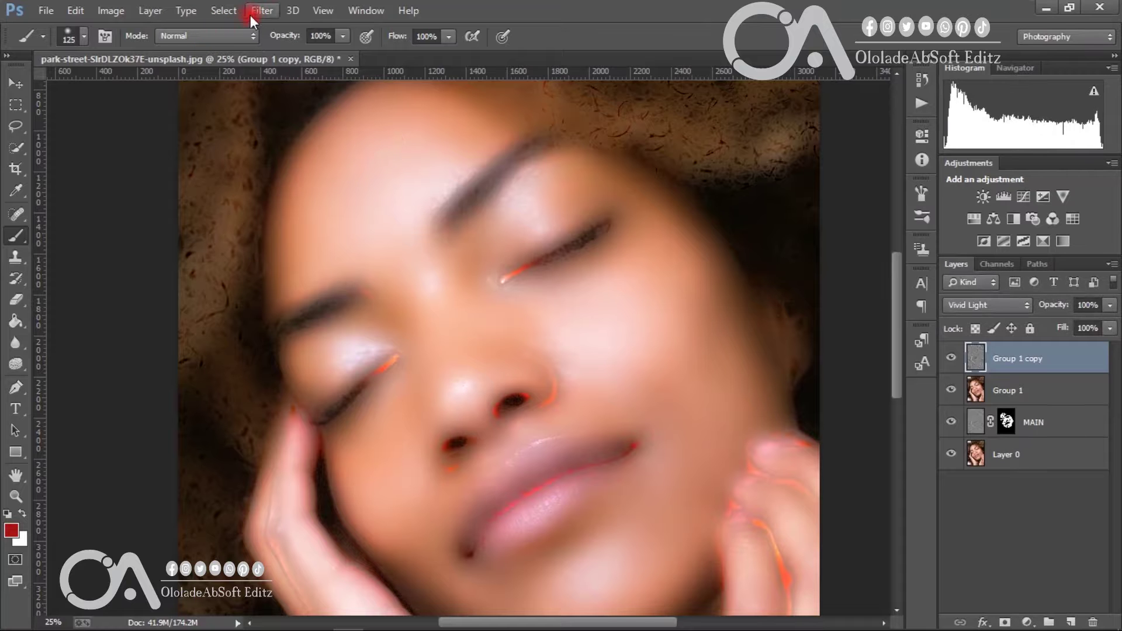
Step: Apply a Gaussian Blur with a radius of 2.0 pixels to Group 1 copy
left_click(257, 12)
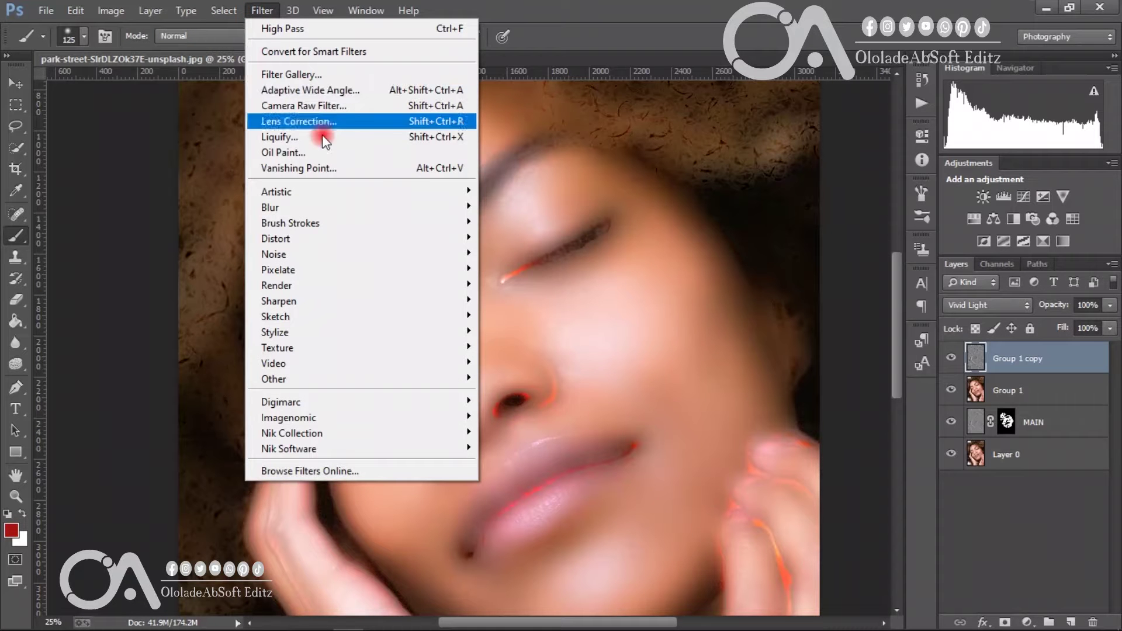
mouse_move(349, 207)
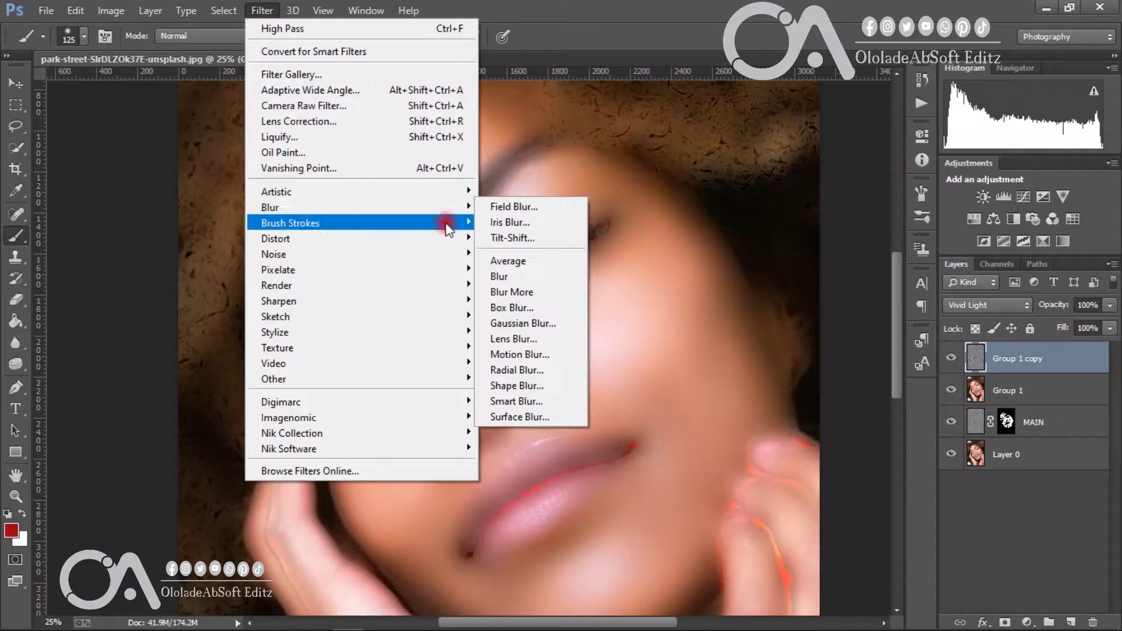
left_click(518, 322)
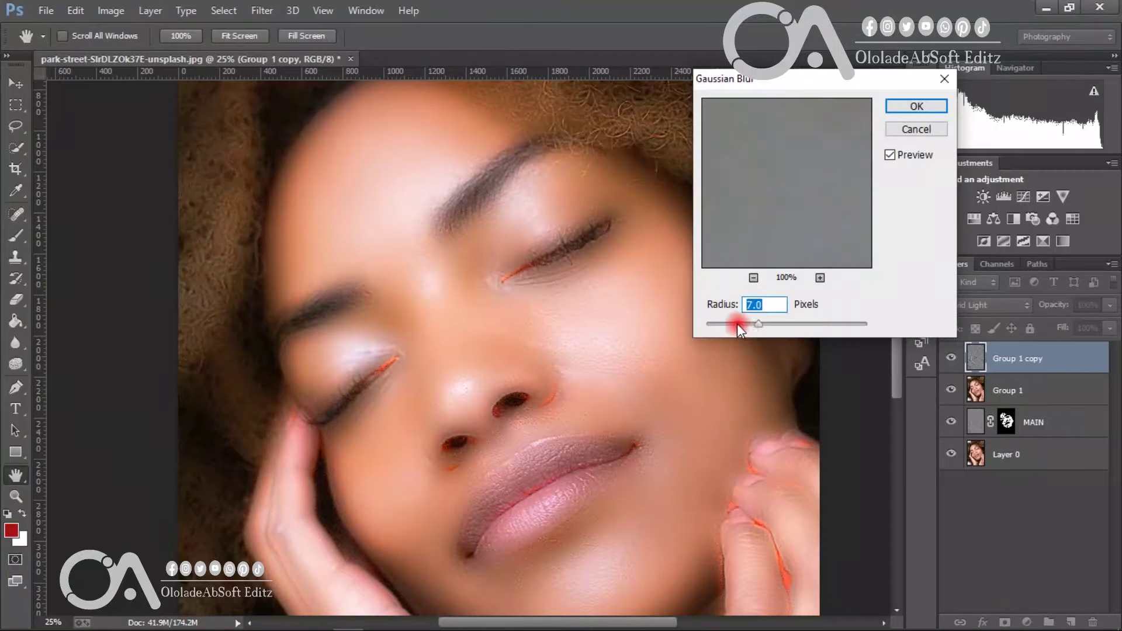
left_click_drag(738, 324, 706, 323)
left_click_drag(782, 323, 723, 327)
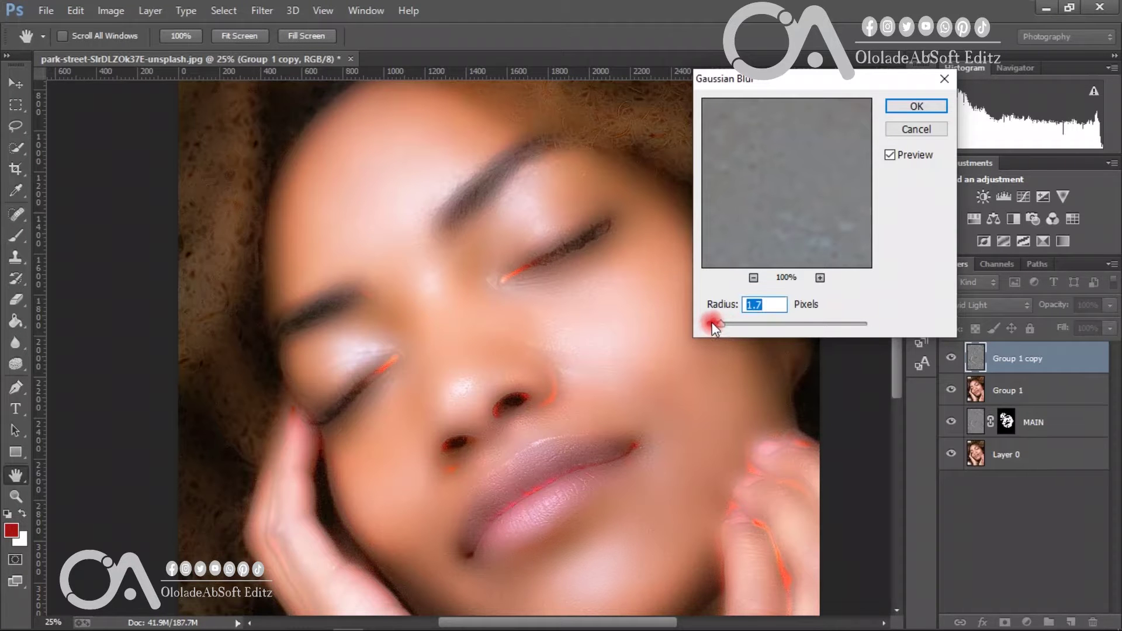
left_click_drag(723, 325, 730, 325)
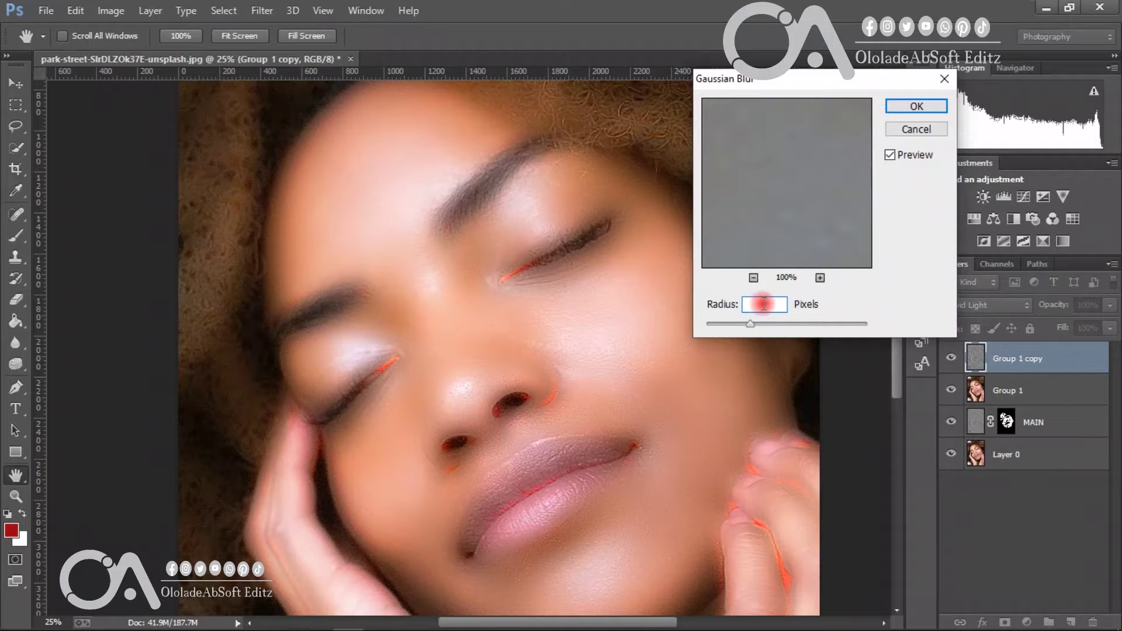
left_click(724, 323)
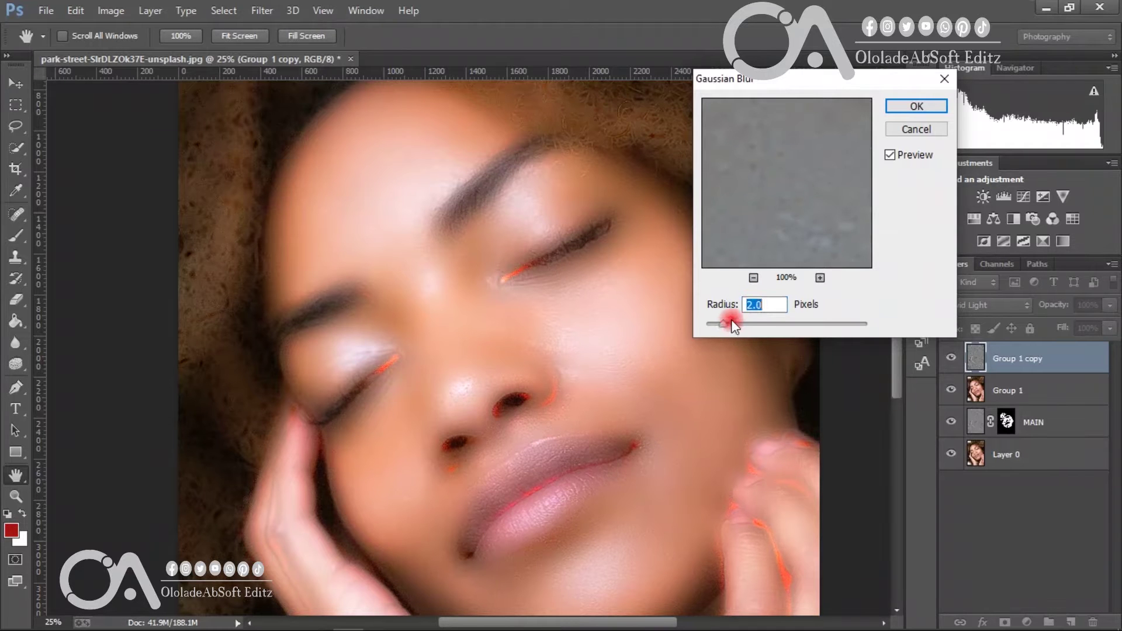
left_click(906, 106)
Step: Add a layer mask to Group 1 copy and invert it to black, ready for brushing
key("b")
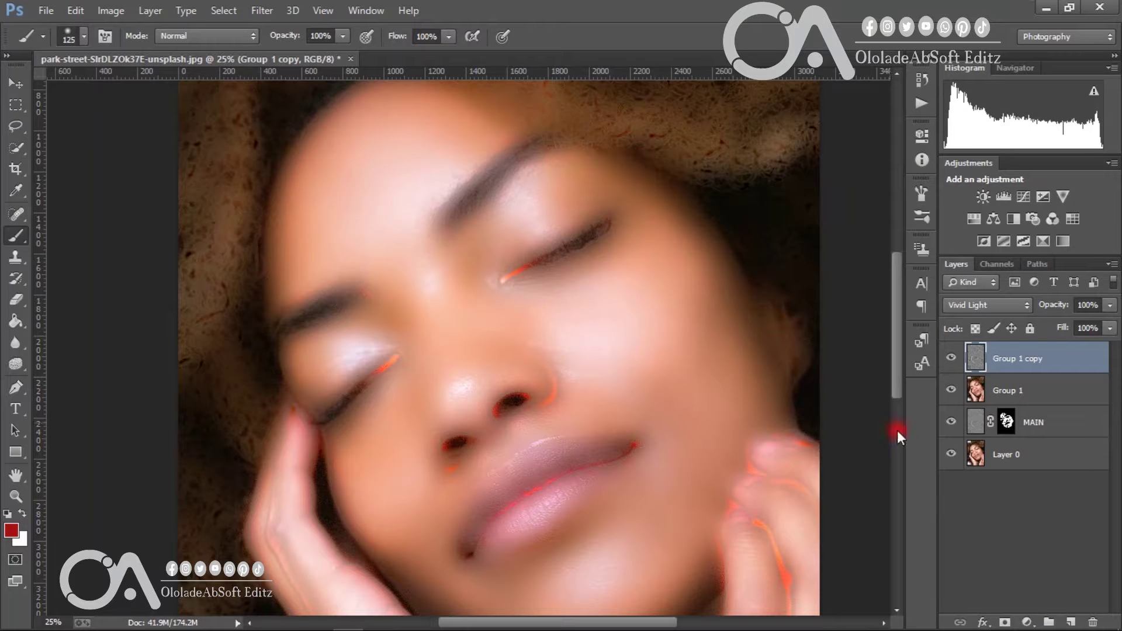
left_click(1003, 623)
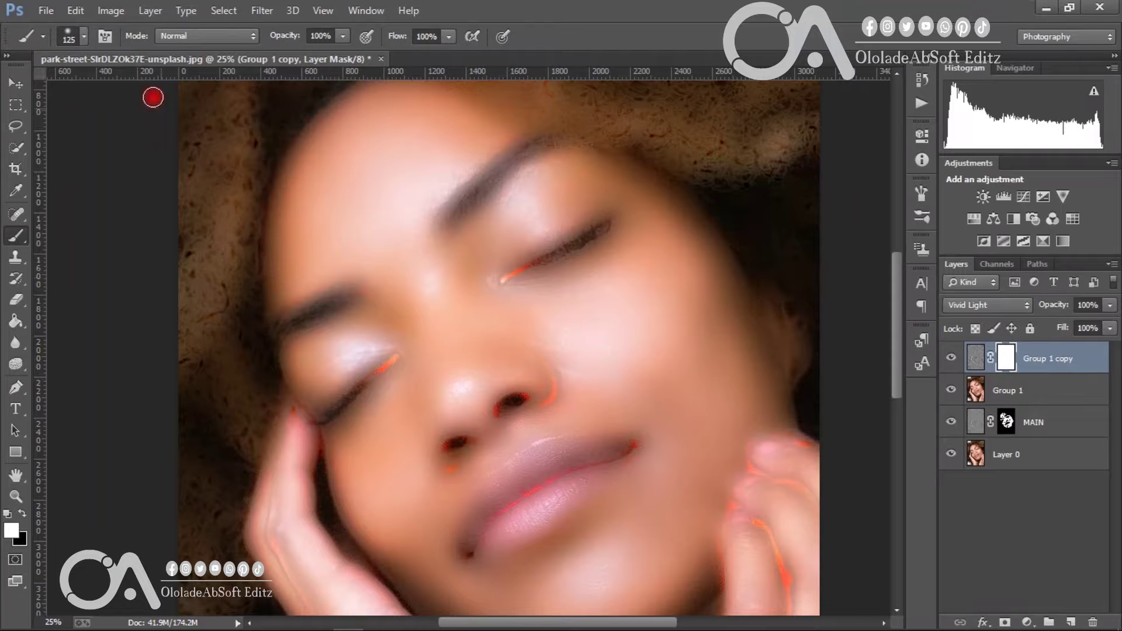
left_click(107, 10)
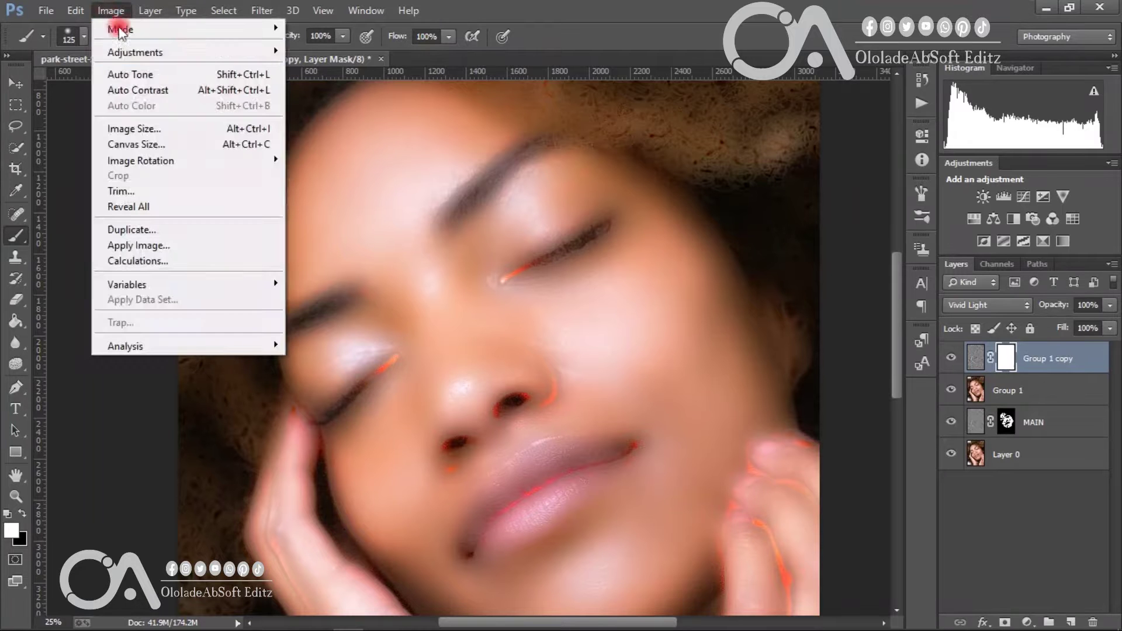
mouse_move(215, 55)
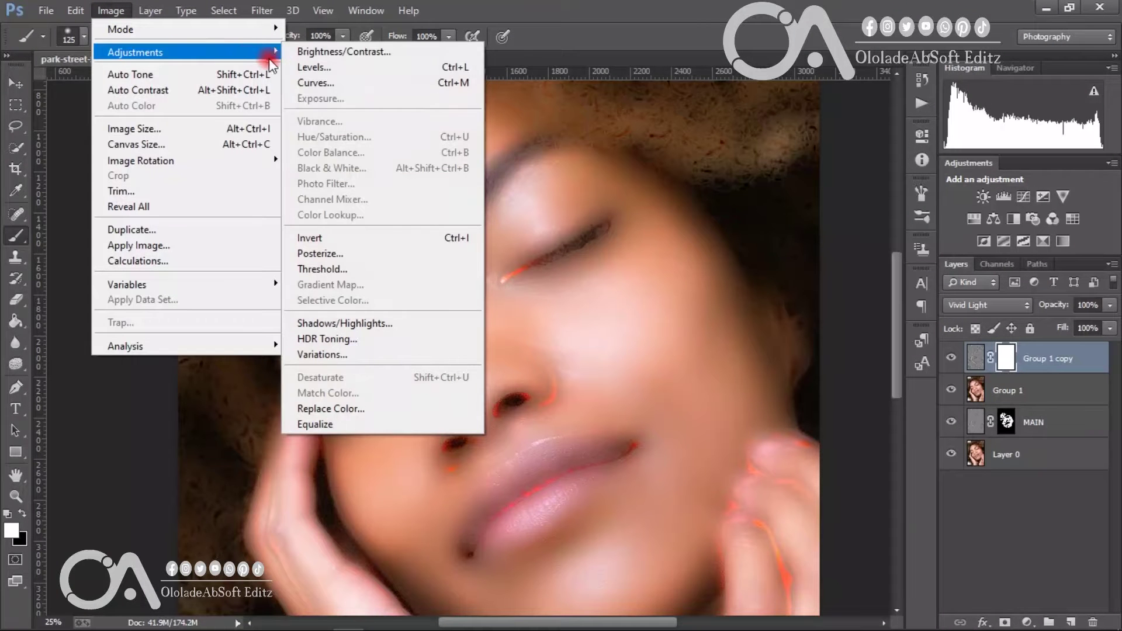
left_click(410, 236)
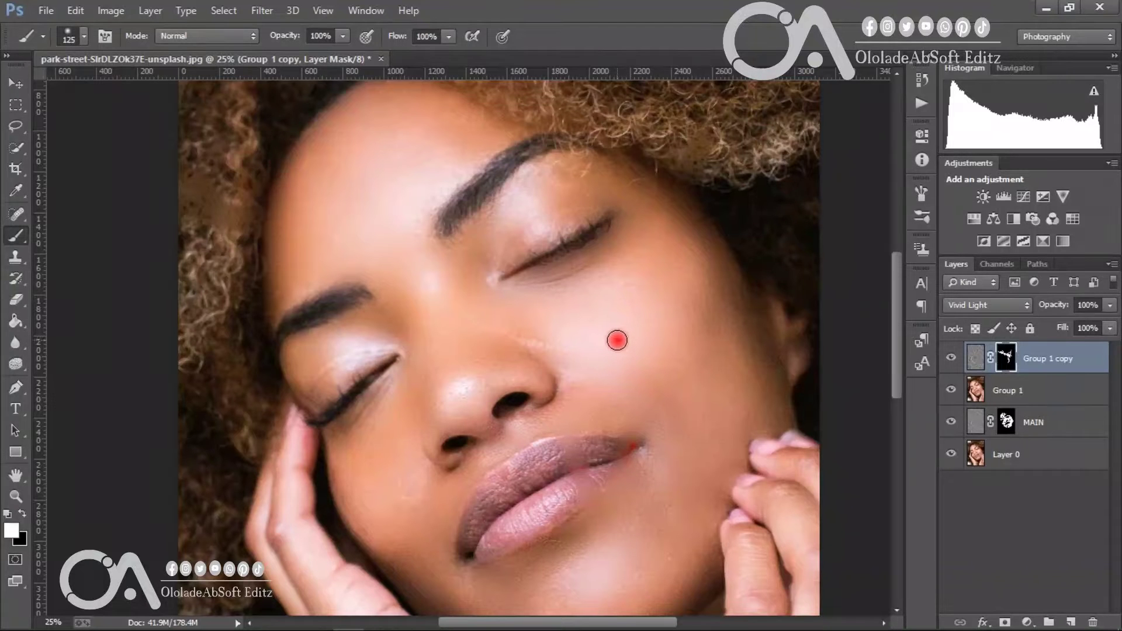
Step: Brush the Group 1 copy mask black over the lips to restore detail and white over the cheek below the eye to smooth it
key("x")
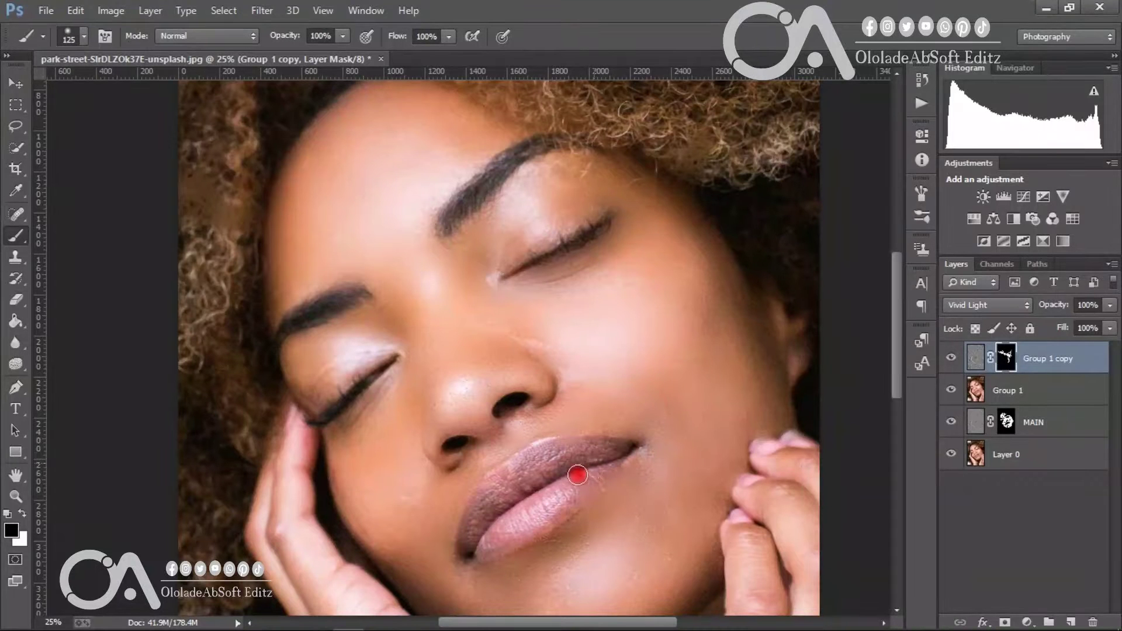
mouse_move(592, 474)
left_mouse_down()
mouse_move(573, 504)
mouse_move(602, 487)
mouse_move(531, 540)
mouse_move(506, 544)
mouse_move(491, 521)
left_mouse_up()
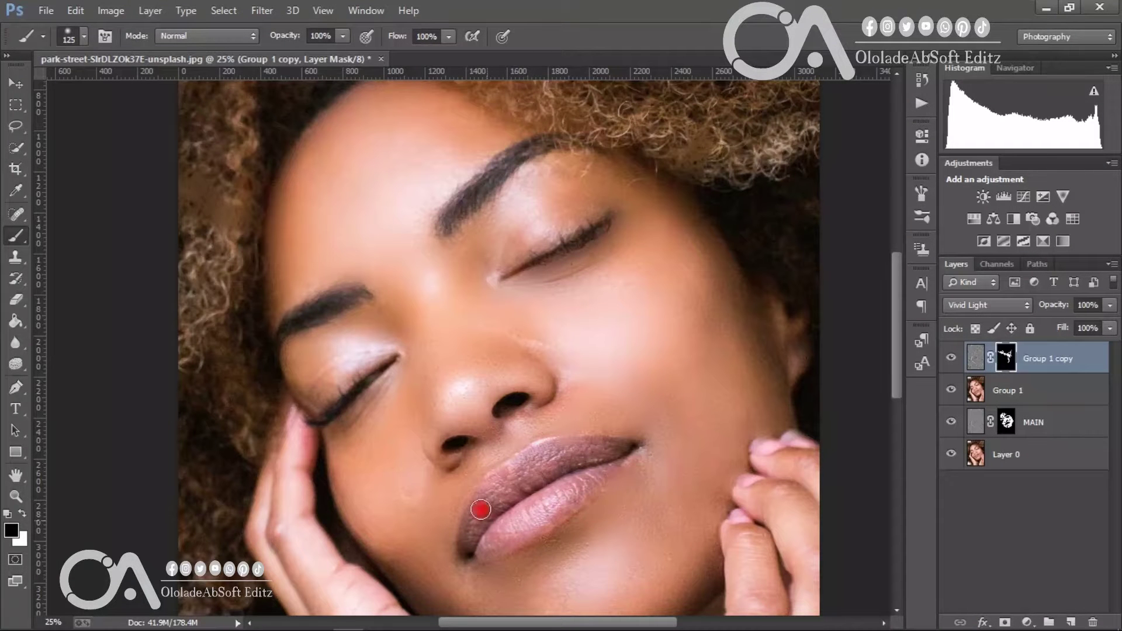
left_click(22, 514)
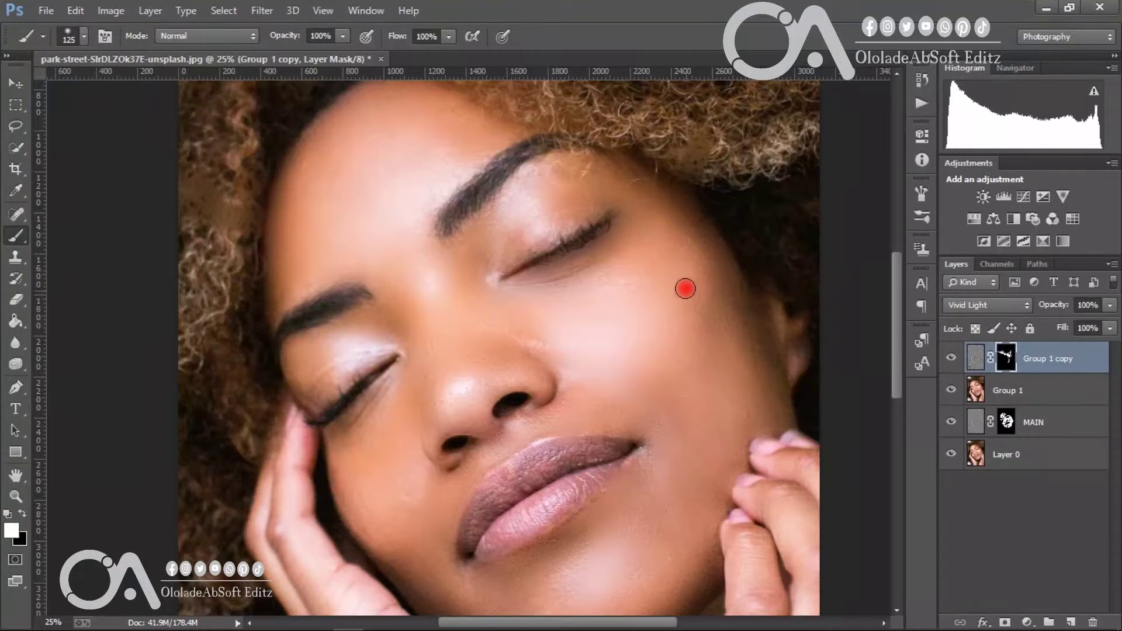
mouse_move(702, 250)
left_mouse_down()
mouse_move(738, 336)
mouse_move(703, 271)
mouse_move(737, 372)
mouse_move(729, 429)
mouse_move(638, 372)
mouse_move(608, 334)
mouse_move(634, 315)
mouse_move(565, 310)
mouse_move(647, 244)
mouse_move(662, 279)
mouse_move(575, 283)
mouse_move(498, 328)
mouse_move(540, 333)
mouse_move(510, 350)
mouse_move(575, 356)
mouse_move(571, 343)
mouse_move(558, 341)
mouse_move(546, 364)
left_mouse_up()
Step: Brush black on the Group 1 copy mask over the chin, mouth area and inner cheek to bring back skin texture
key("x")
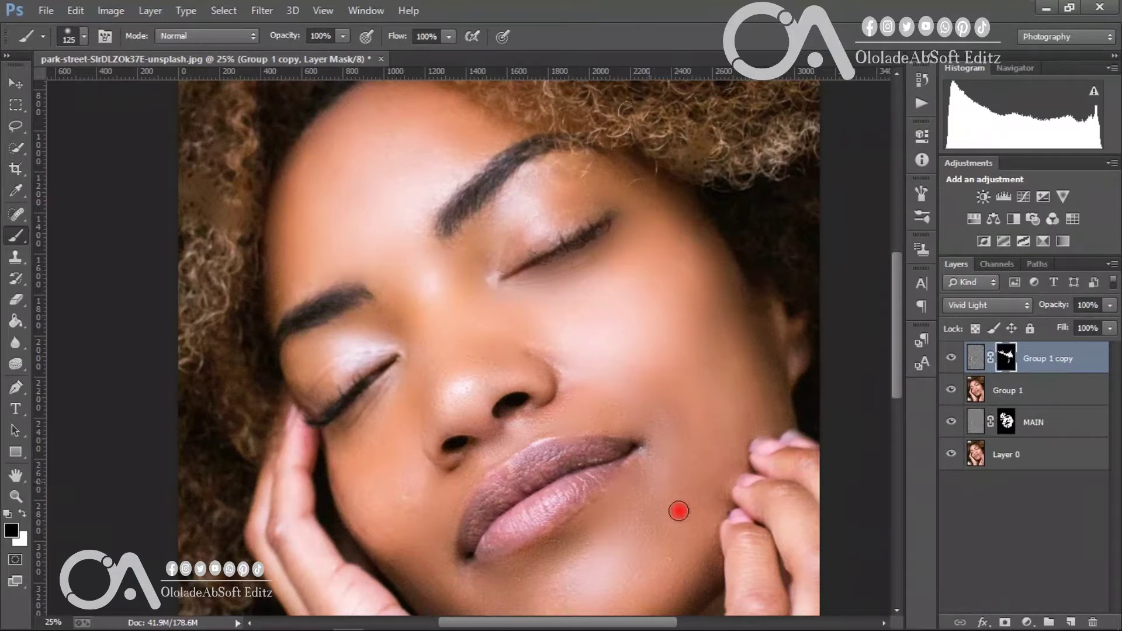
mouse_move(678, 510)
left_mouse_down()
mouse_move(630, 590)
mouse_move(593, 588)
mouse_move(587, 565)
mouse_move(557, 571)
left_mouse_up()
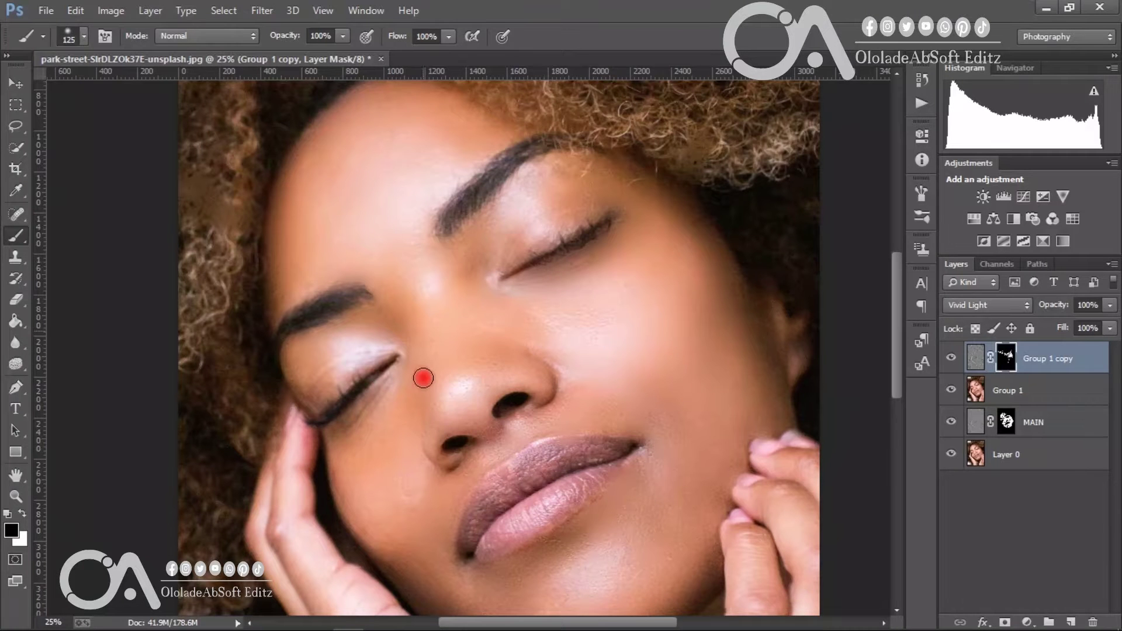
mouse_move(526, 462)
left_mouse_down()
mouse_move(506, 345)
mouse_move(527, 312)
left_mouse_up()
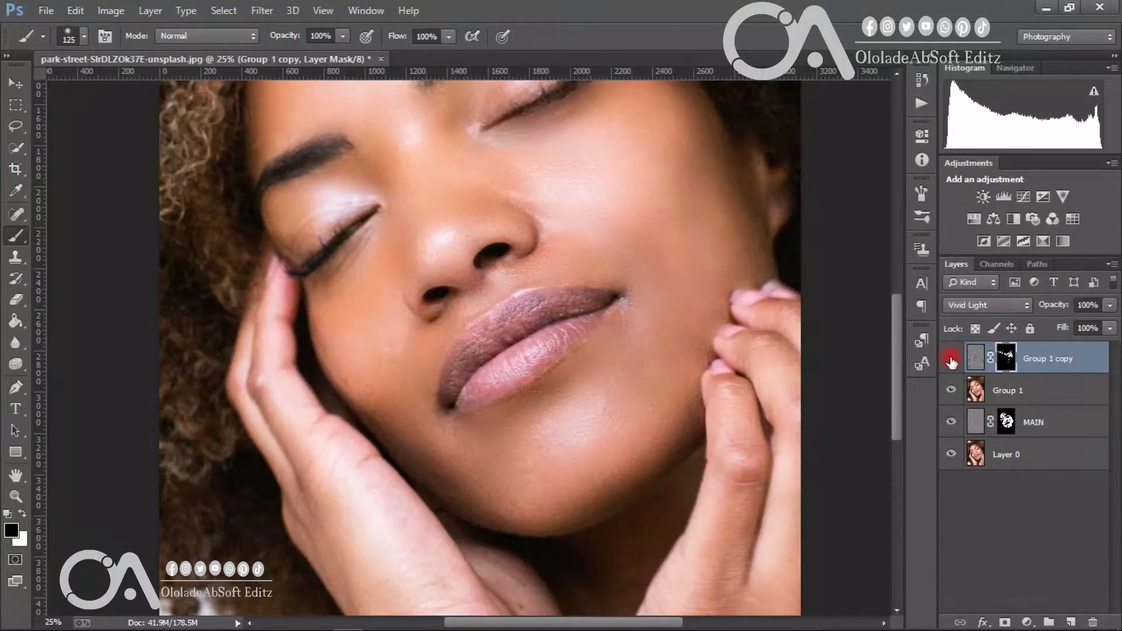
Step: Toggle the visibility of Group 1 copy to compare the face with and without the second smoothing pass
scroll(438, 306, "up", 5)
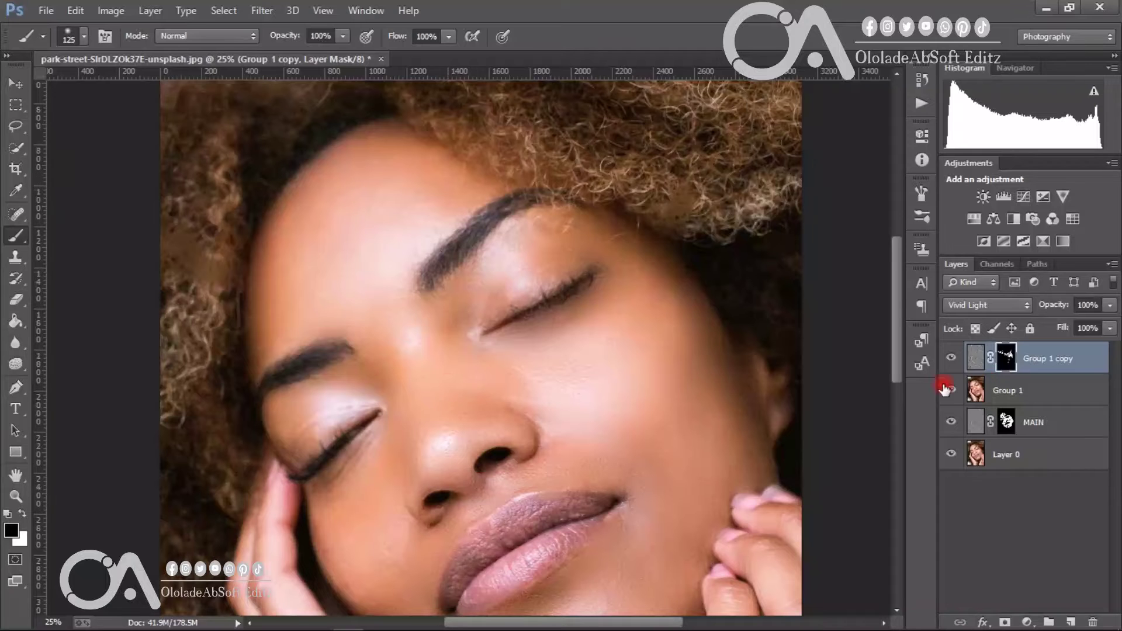
left_click(954, 361)
left_click(953, 361)
left_click(954, 361)
left_click(953, 361)
Step: Touch up the Group 1 copy mask along the hair on both sides of the face with the Brush tool
key("x")
mouse_move(677, 209)
left_mouse_down()
mouse_move(676, 173)
mouse_move(678, 224)
mouse_move(672, 201)
mouse_move(696, 225)
left_mouse_up()
left_click_drag(206, 235, 170, 264)
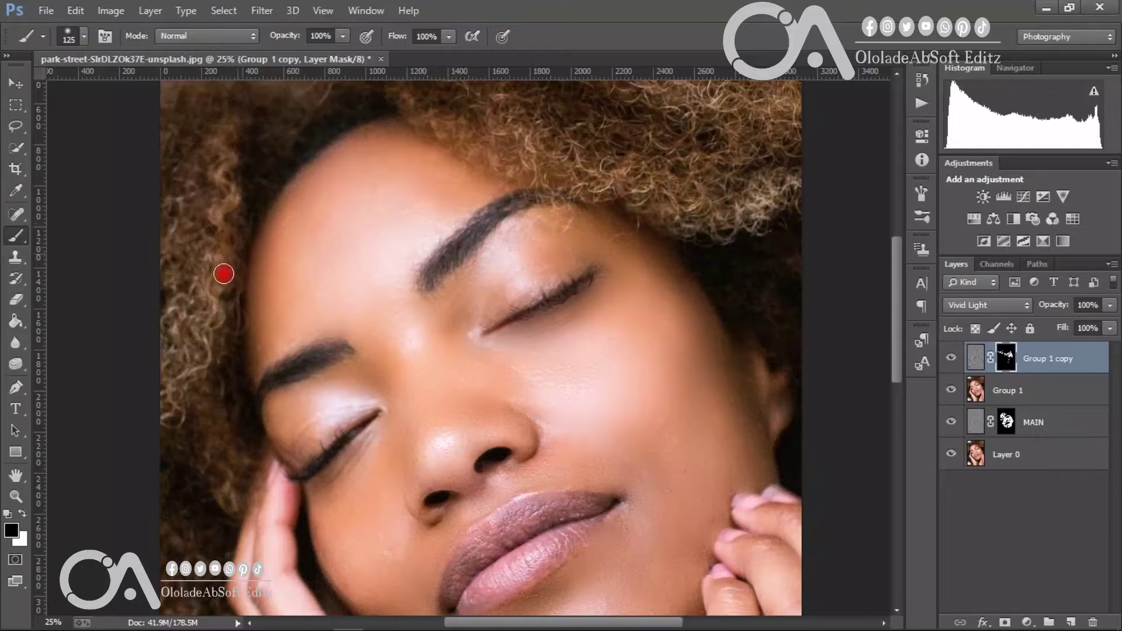
left_click_drag(221, 292, 221, 340)
Step: Compare the portrait with Group 1 copy hidden and shown, and check the skin at 16.67% and 25% zoom
left_click(951, 359)
left_click(951, 358)
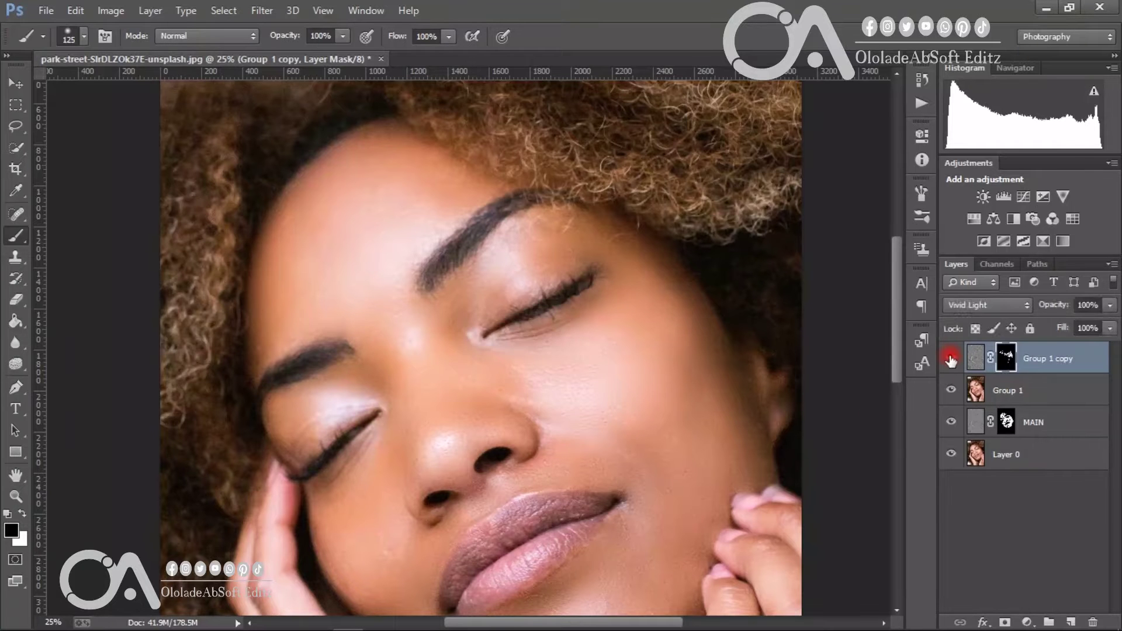
left_click(951, 358)
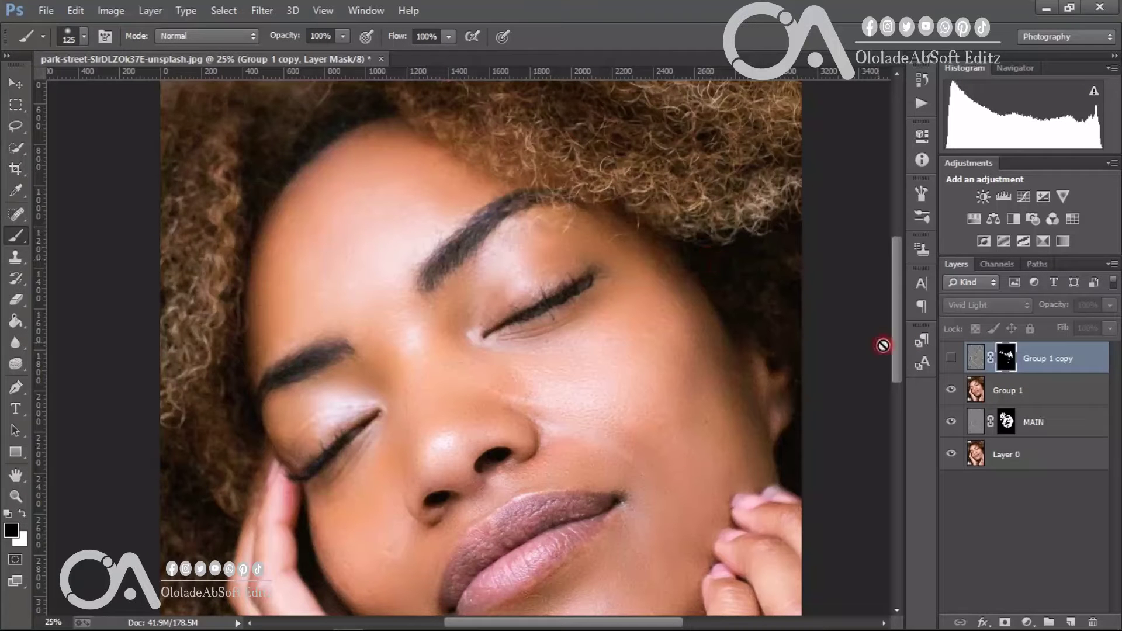
left_click(948, 358)
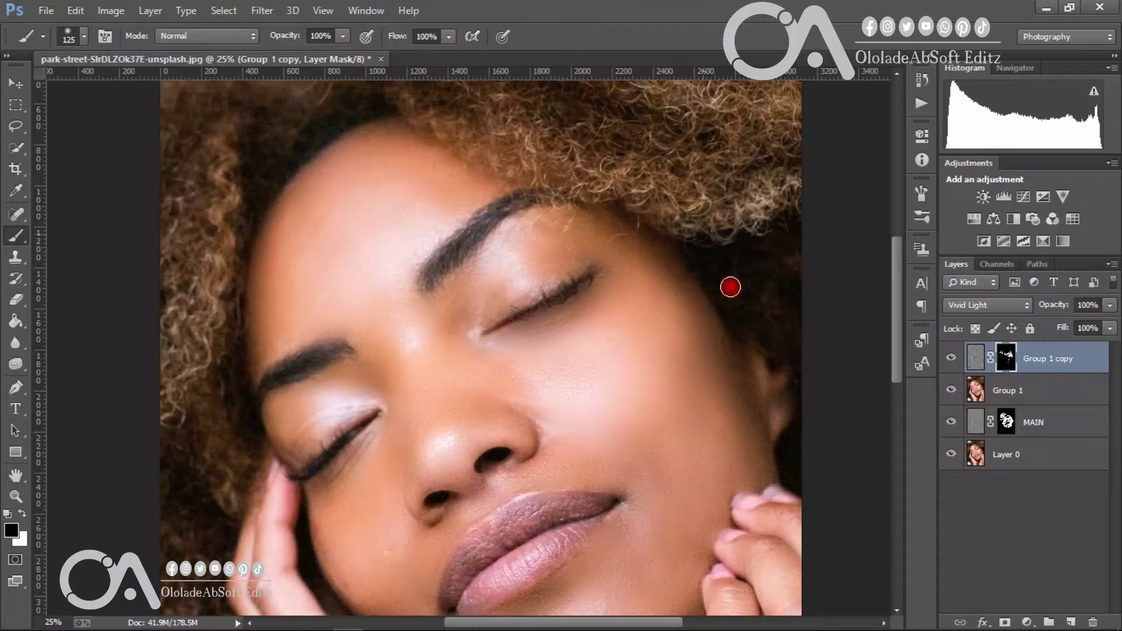
left_click(953, 358)
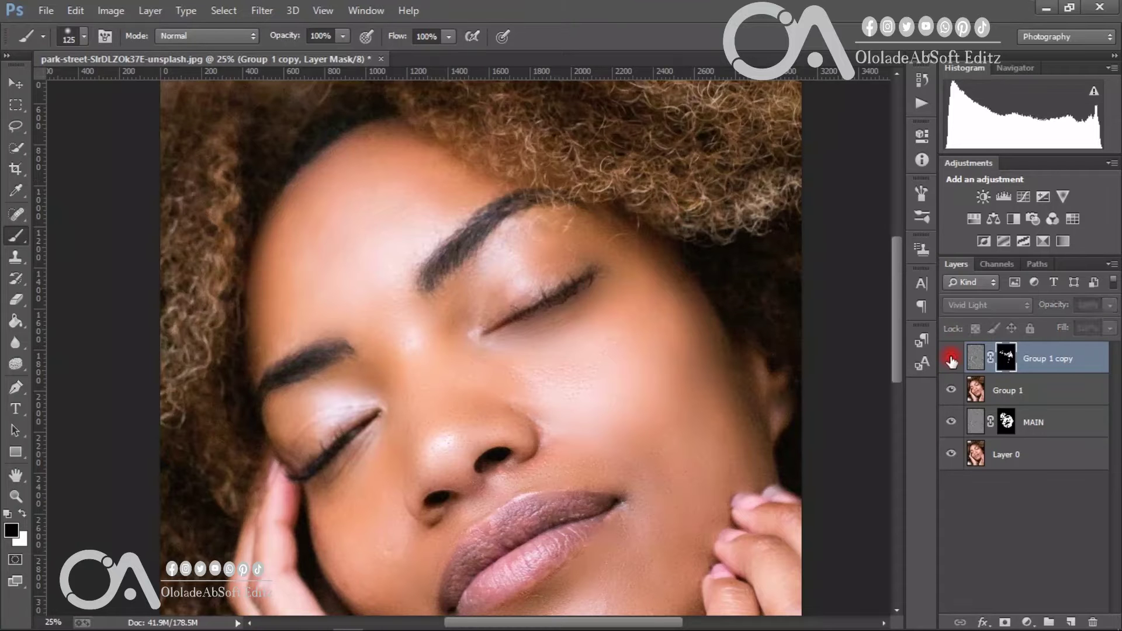
left_click(952, 358)
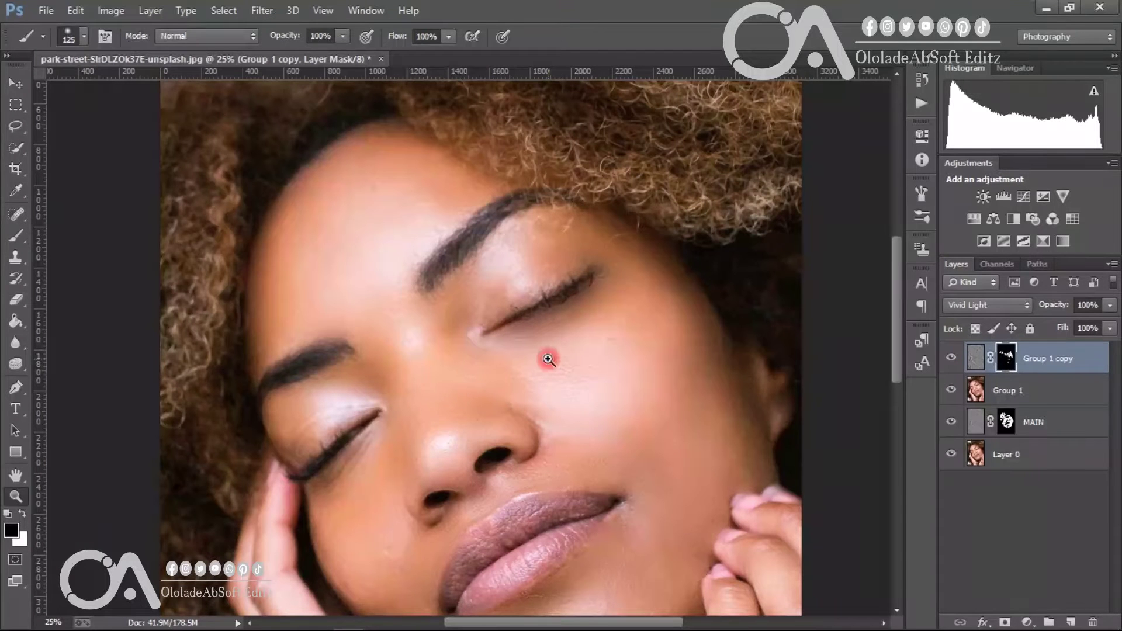
key("z")
left_click(534, 434, "alt")
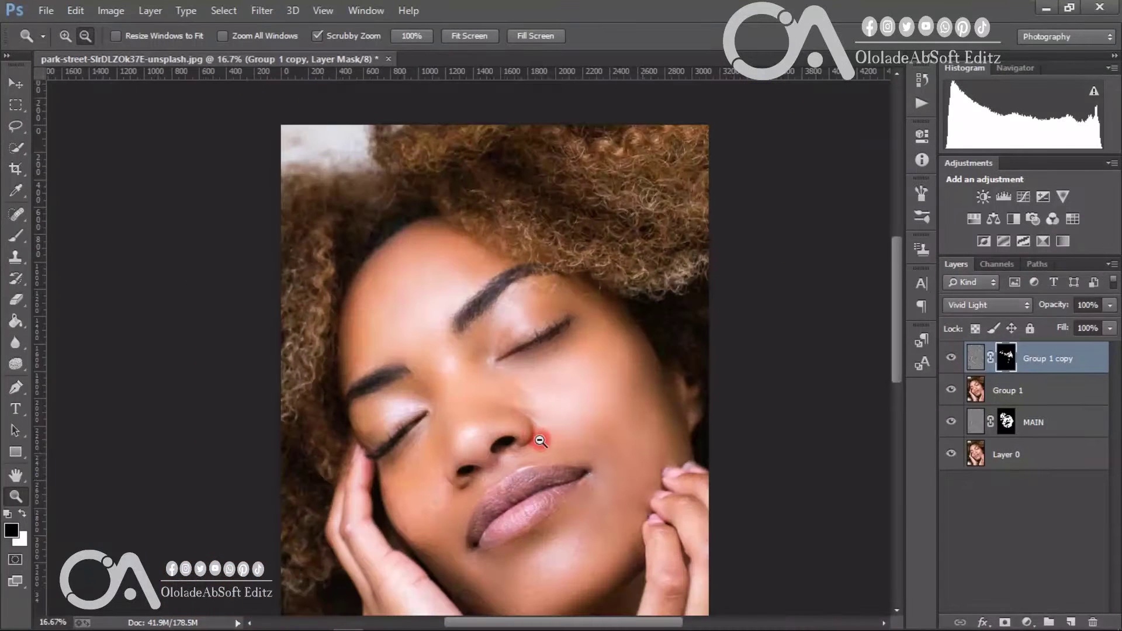
left_click(535, 466)
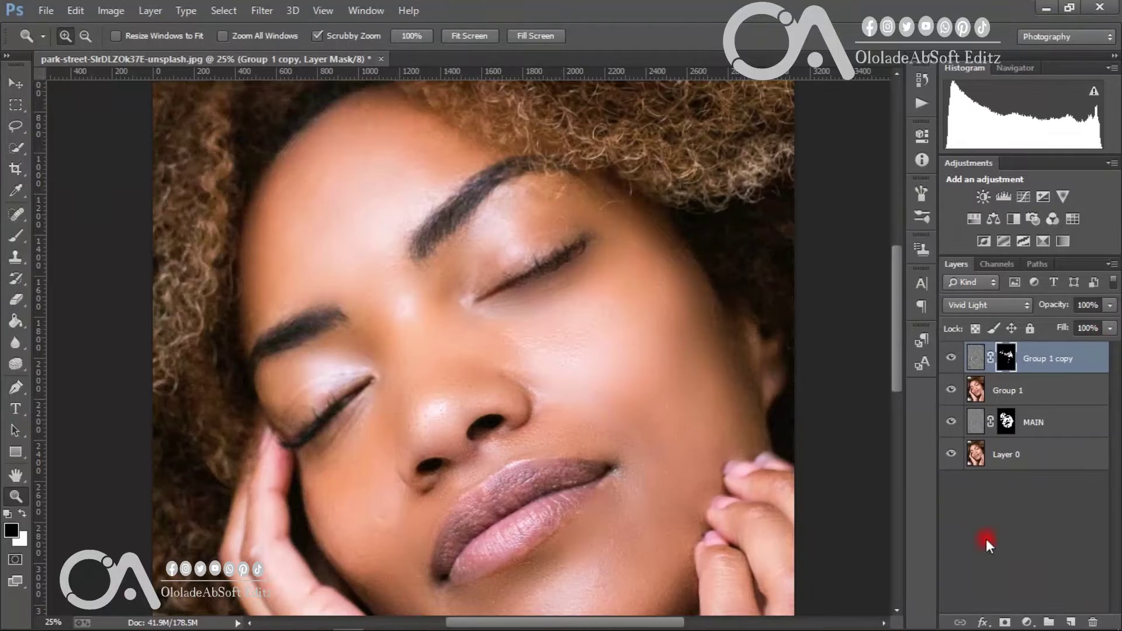
Step: Add a Channel Mixer adjustment layer with the red output set to Red +13, Green +34, Blue +49 and Constant +18
left_click(1031, 623)
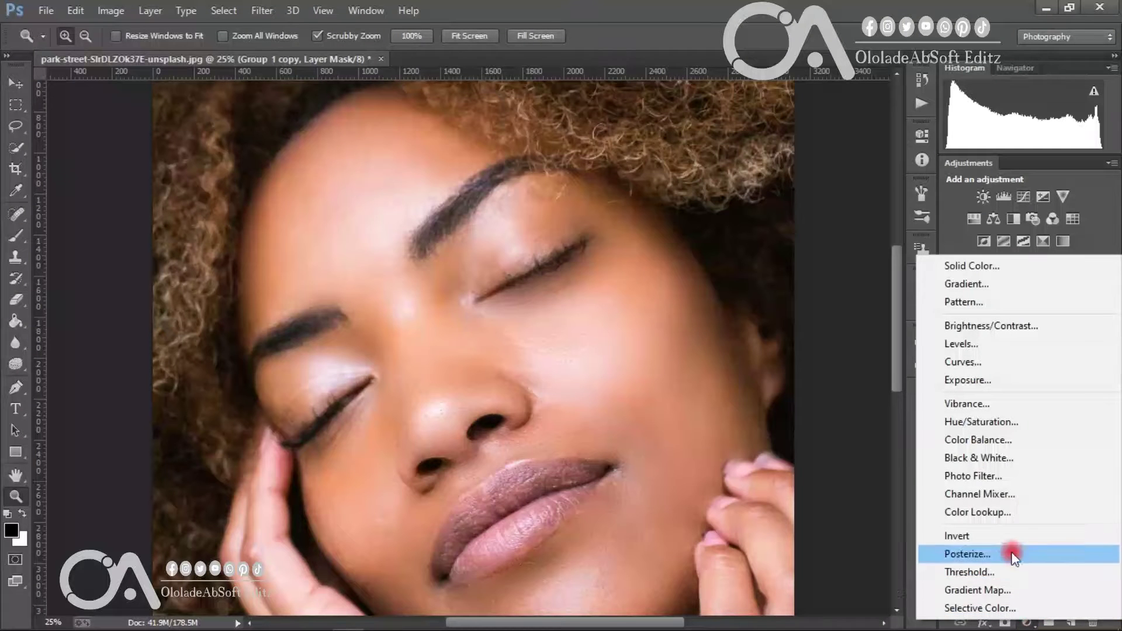
left_click(994, 500)
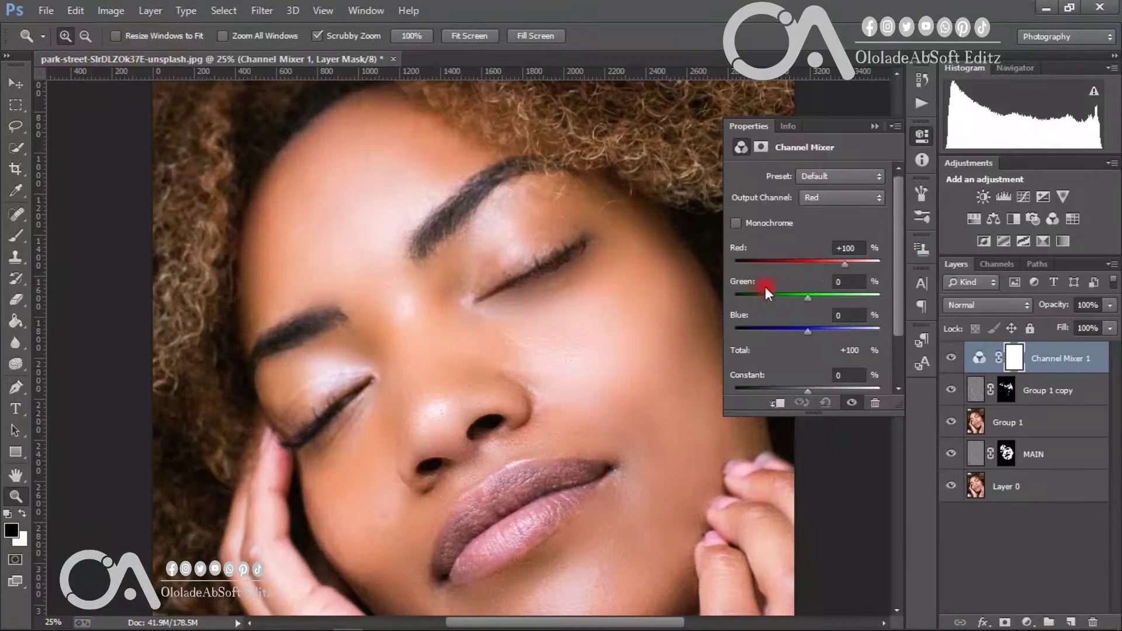
left_click_drag(845, 265, 820, 297)
mouse_move(810, 343)
left_mouse_down()
mouse_move(810, 332)
mouse_move(786, 332)
mouse_move(826, 332)
left_mouse_up()
left_click_drag(897, 312, 899, 351)
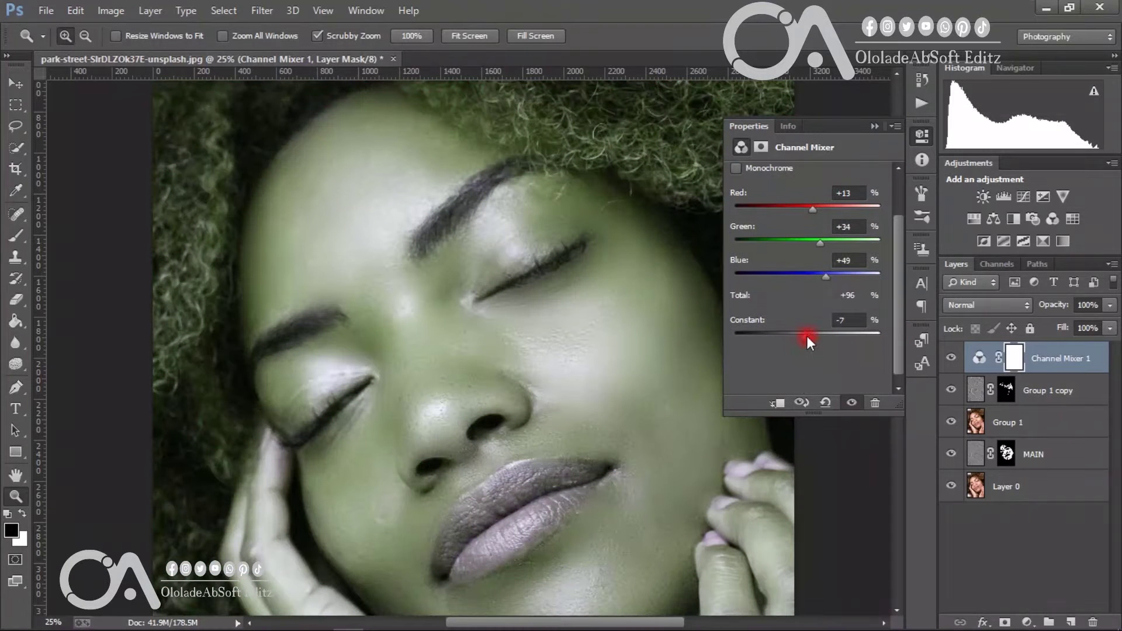
mouse_move(807, 336)
left_mouse_down()
mouse_move(828, 338)
mouse_move(814, 339)
left_mouse_up()
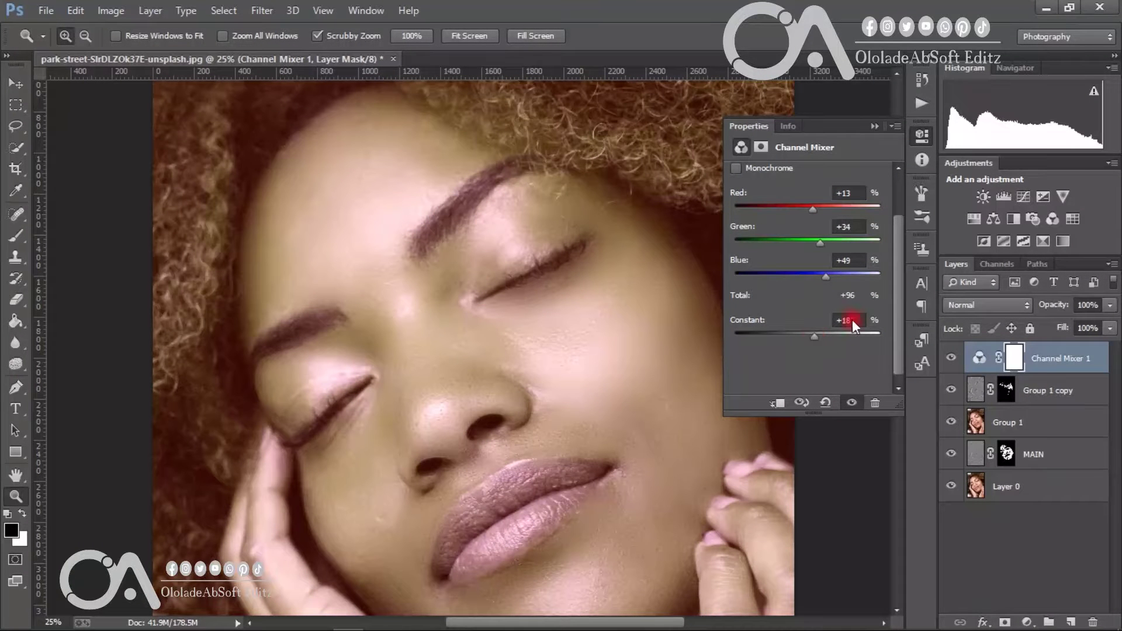
Step: Set the Channel Mixer layer's blend mode to Soft Light and compare the portrait with the layer hidden and shown
left_click(993, 305)
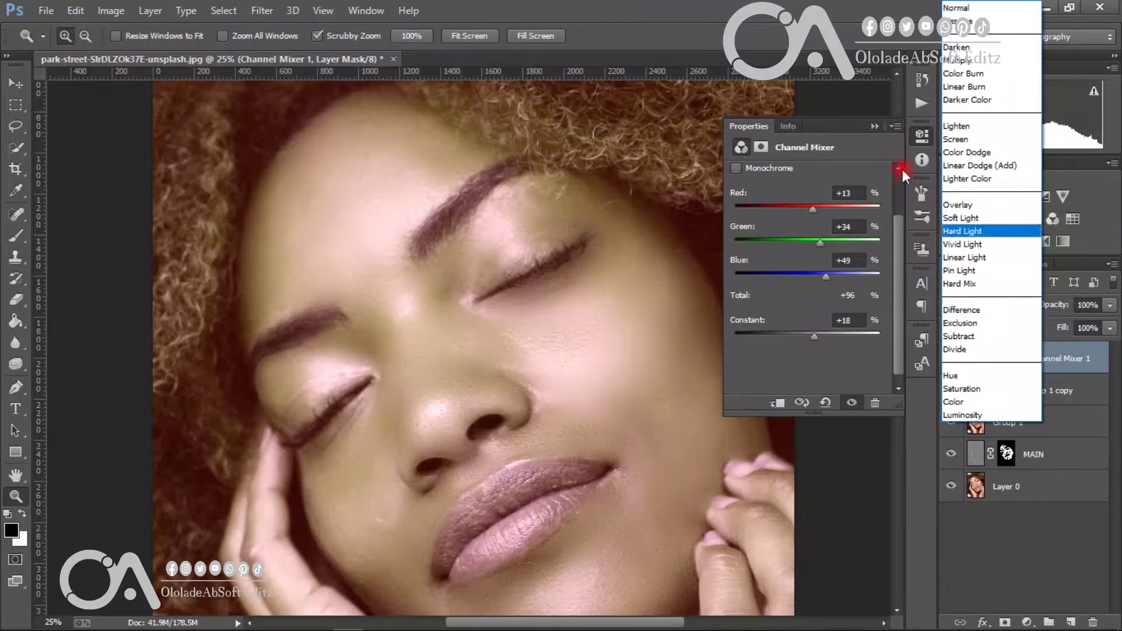
left_click(959, 216)
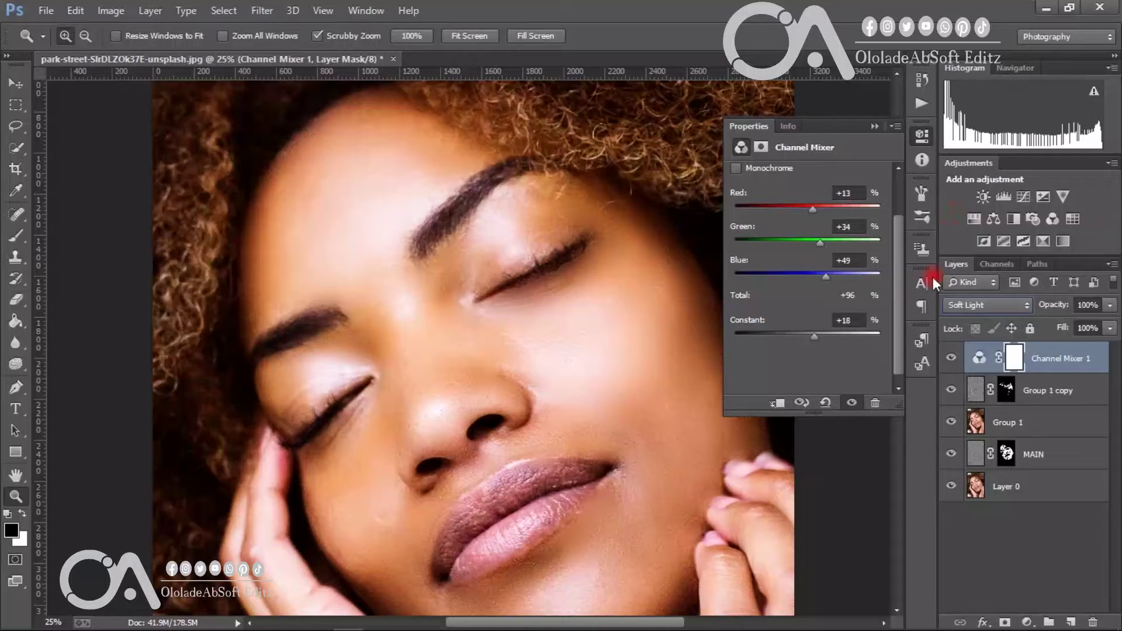
left_click(953, 359)
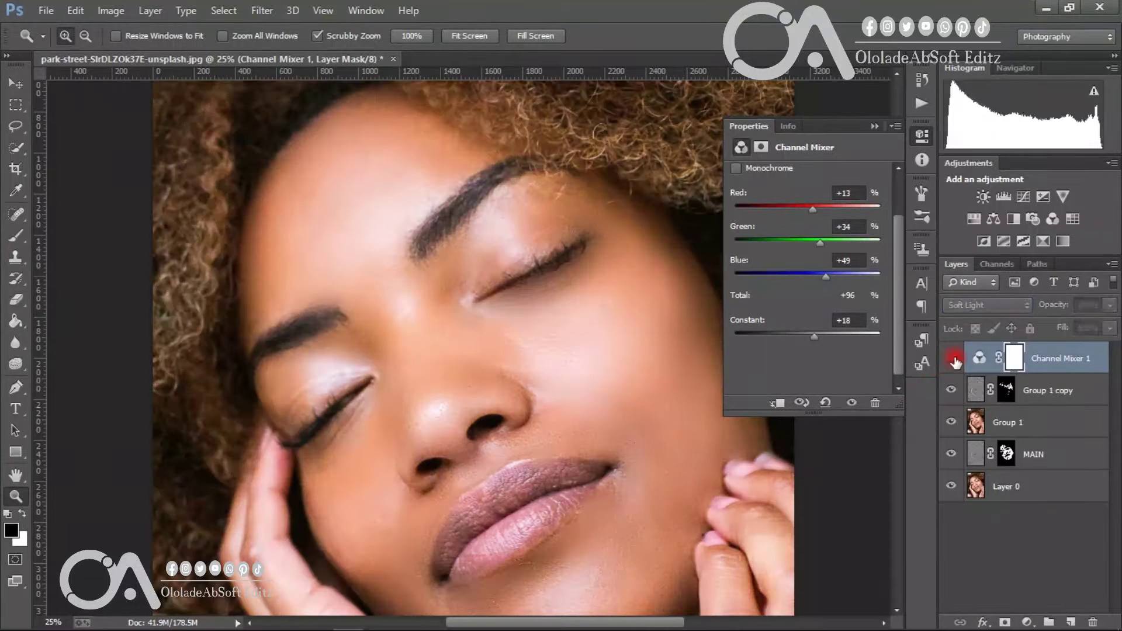
left_click(952, 359)
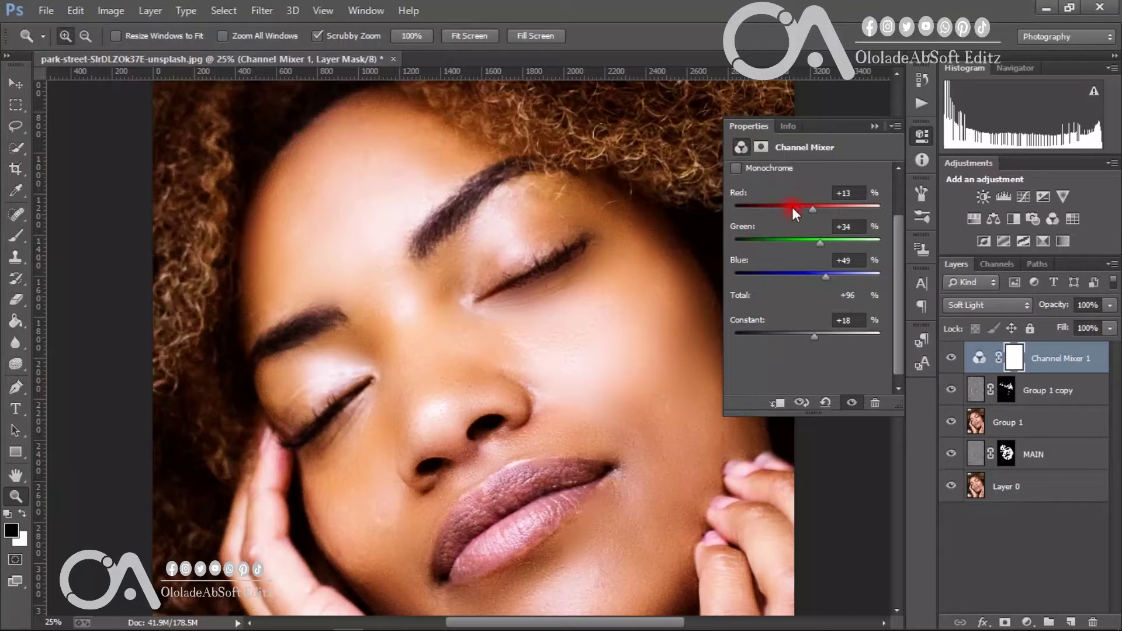
Step: Adjust the Channel Mixer's red output to Red +29, Green -27 and Constant +16
left_click_drag(808, 209, 798, 247)
left_click_drag(784, 338, 814, 336)
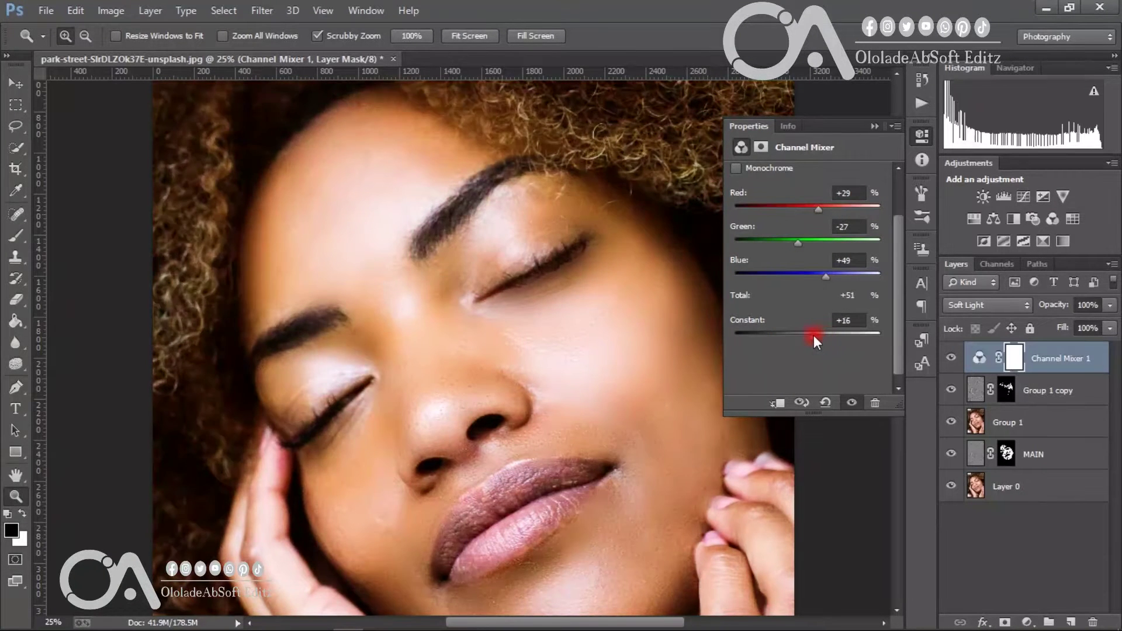
Step: Add a Color Balance adjustment layer with the midtones set to Cyan-Red +41, Magenta-Green -41 and Yellow-Blue -16
left_click(875, 124)
left_click(1027, 620)
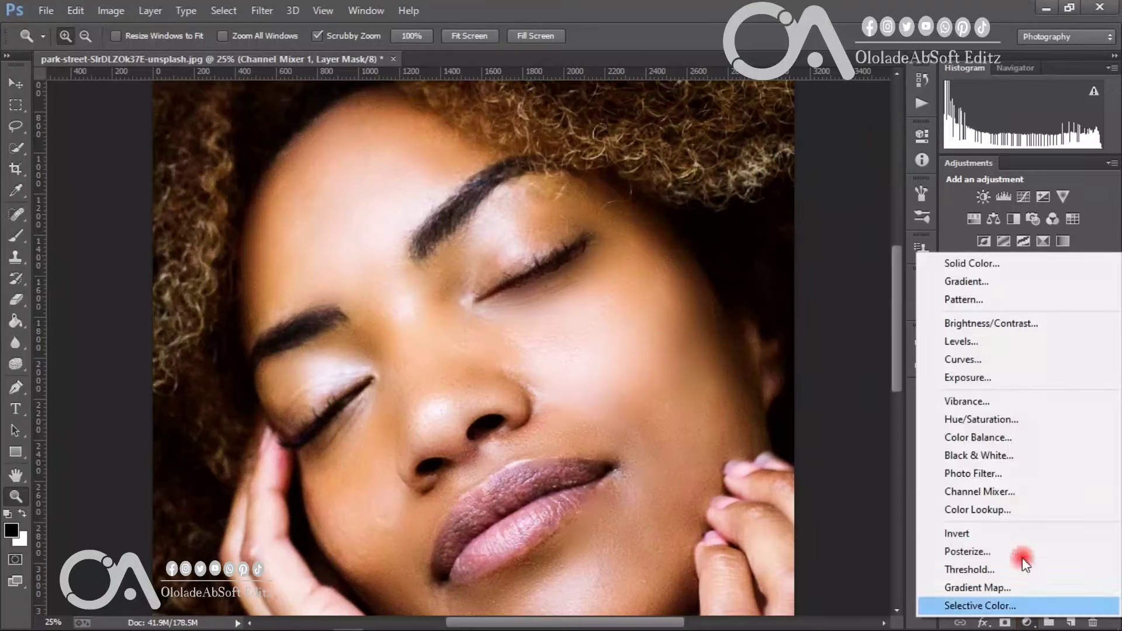
left_click(982, 438)
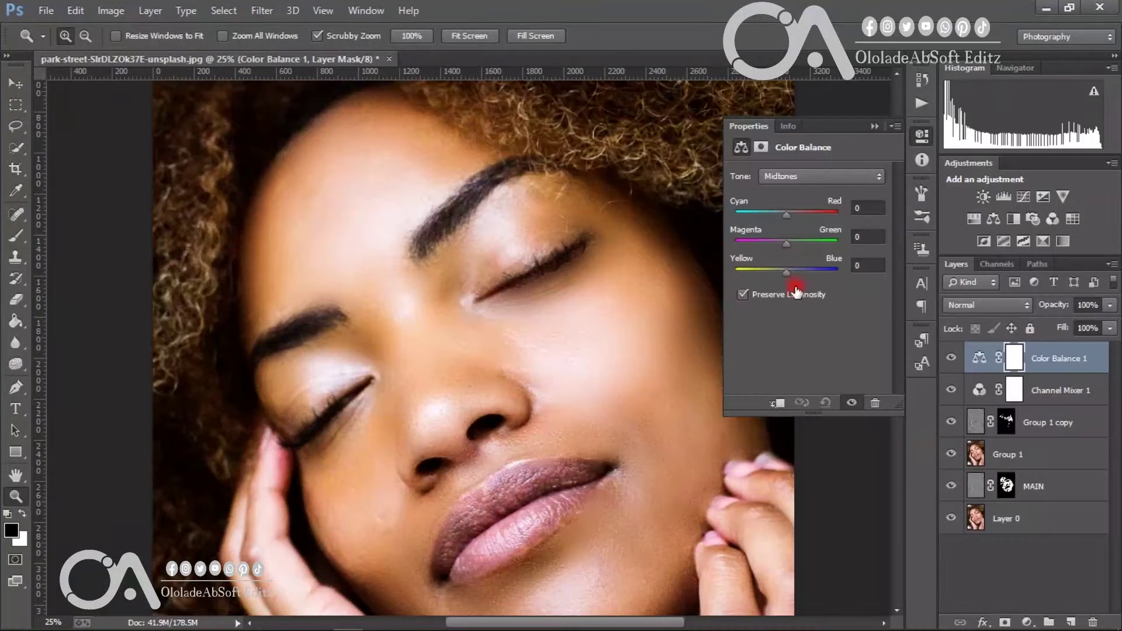
left_click(777, 177)
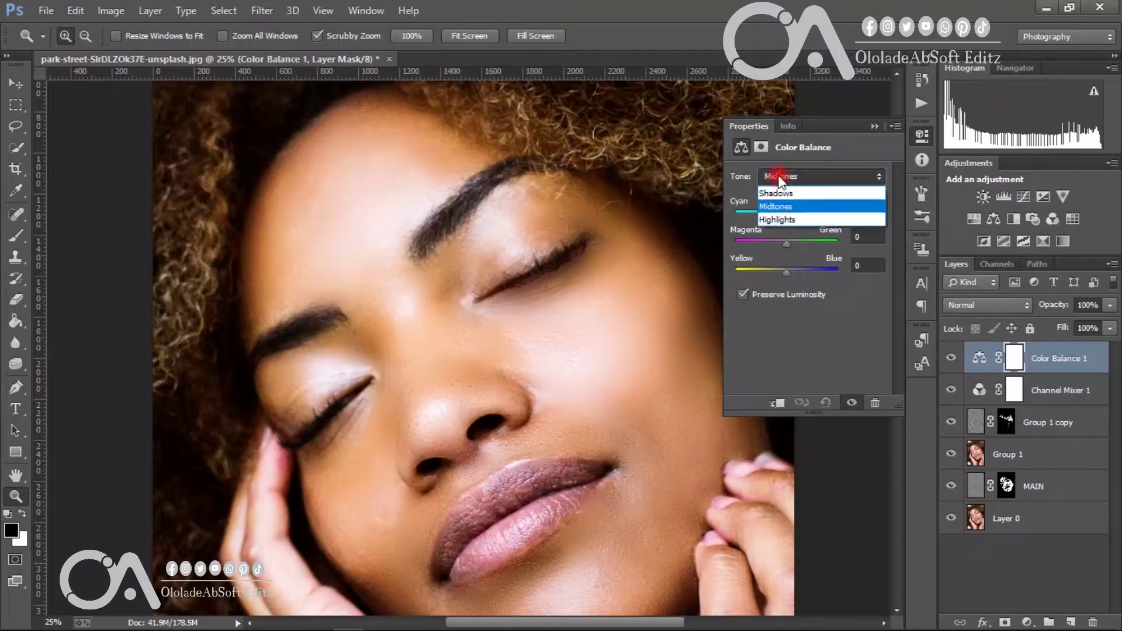
left_click(782, 199)
left_click_drag(787, 215, 777, 273)
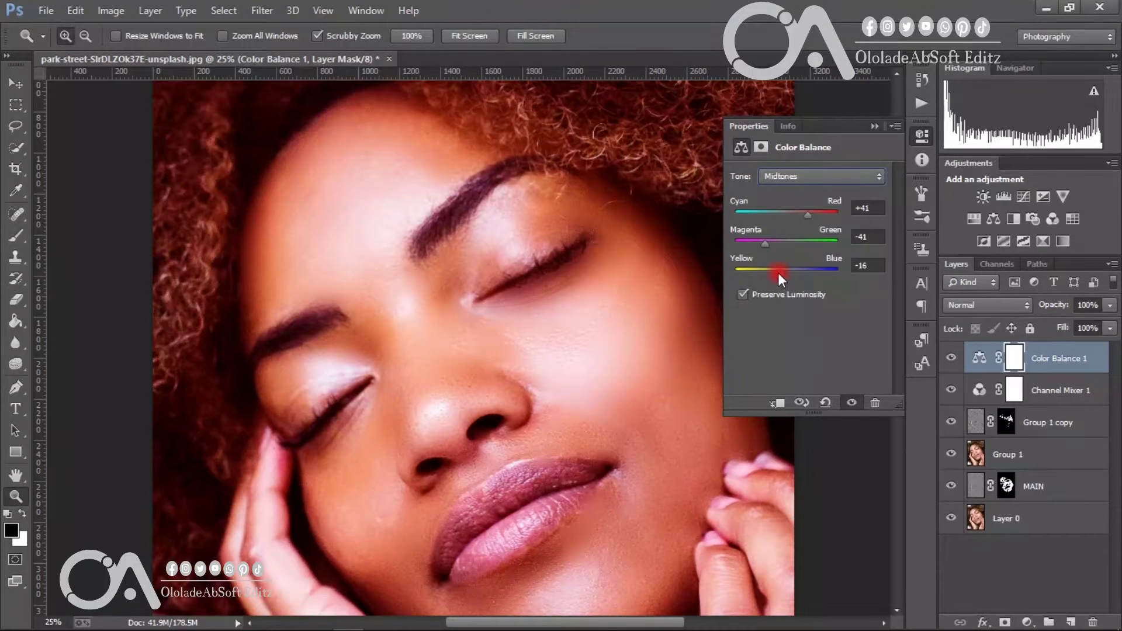
Step: Compare the portrait with the Color Balance layer hidden and shown, and set the layer to Soft Light at 34% opacity
left_click(869, 125)
left_click(987, 304)
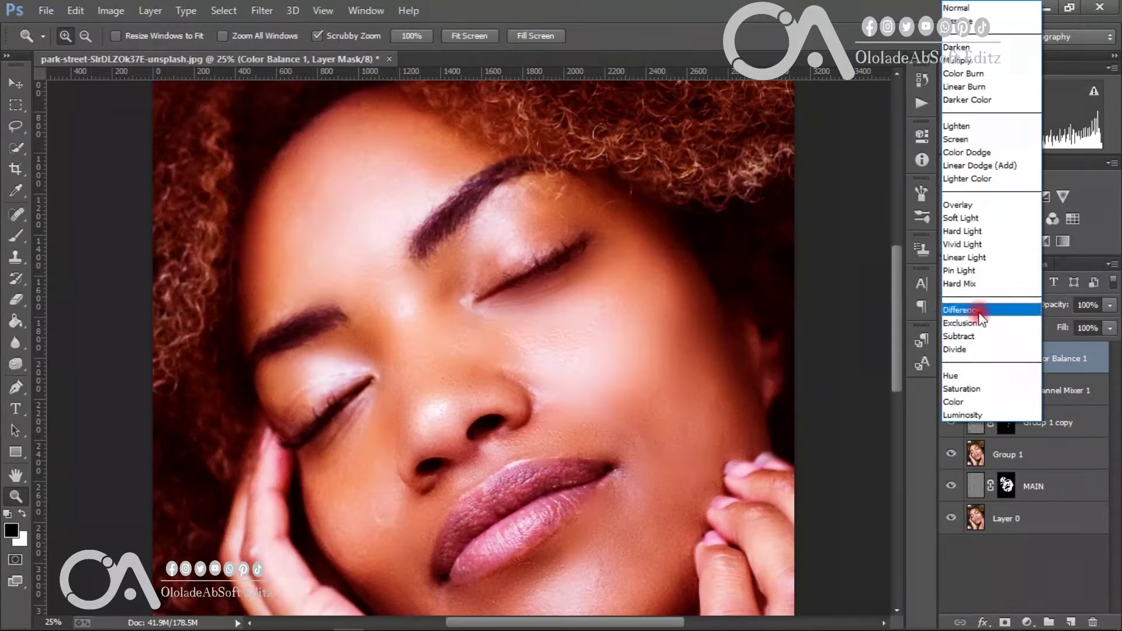
left_click(972, 401)
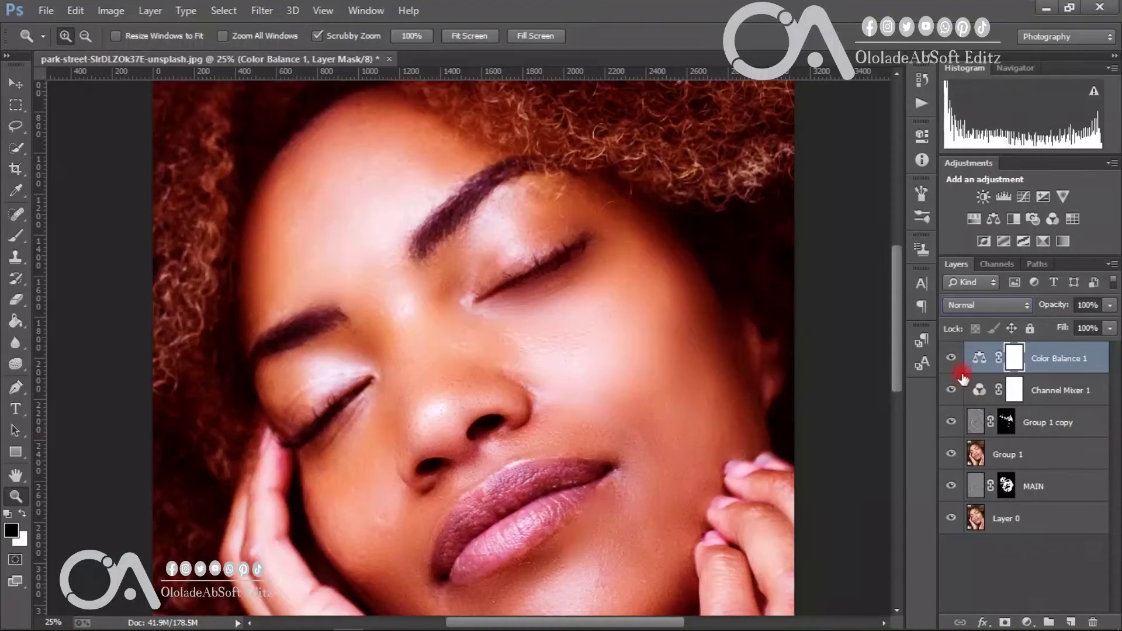
left_click(952, 359)
left_click(952, 358)
left_click(982, 307)
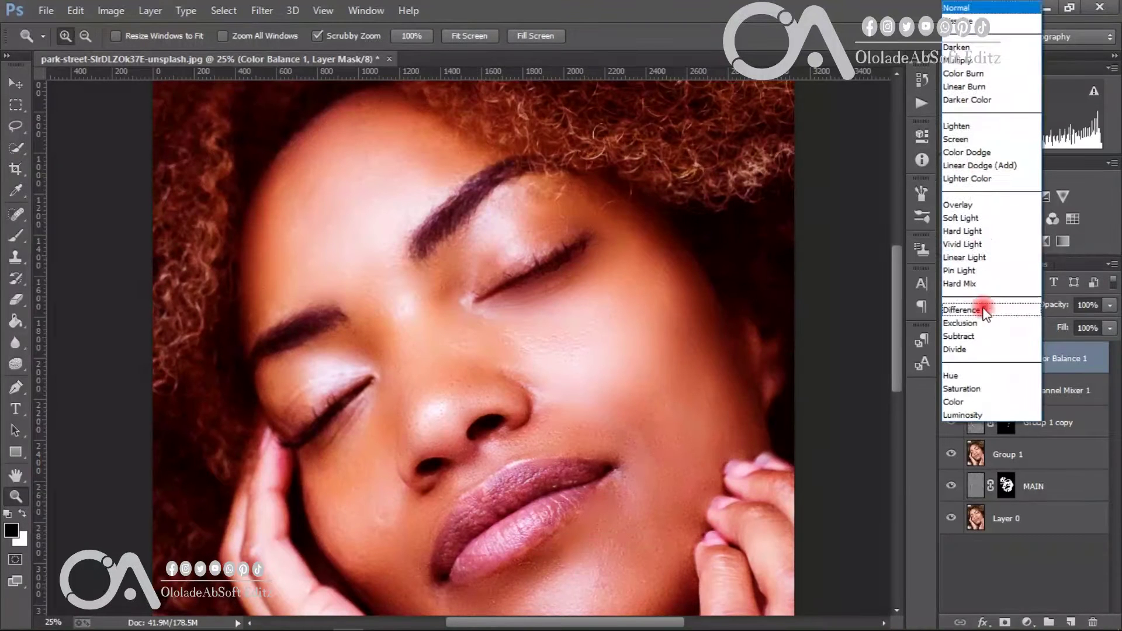
left_click(962, 218)
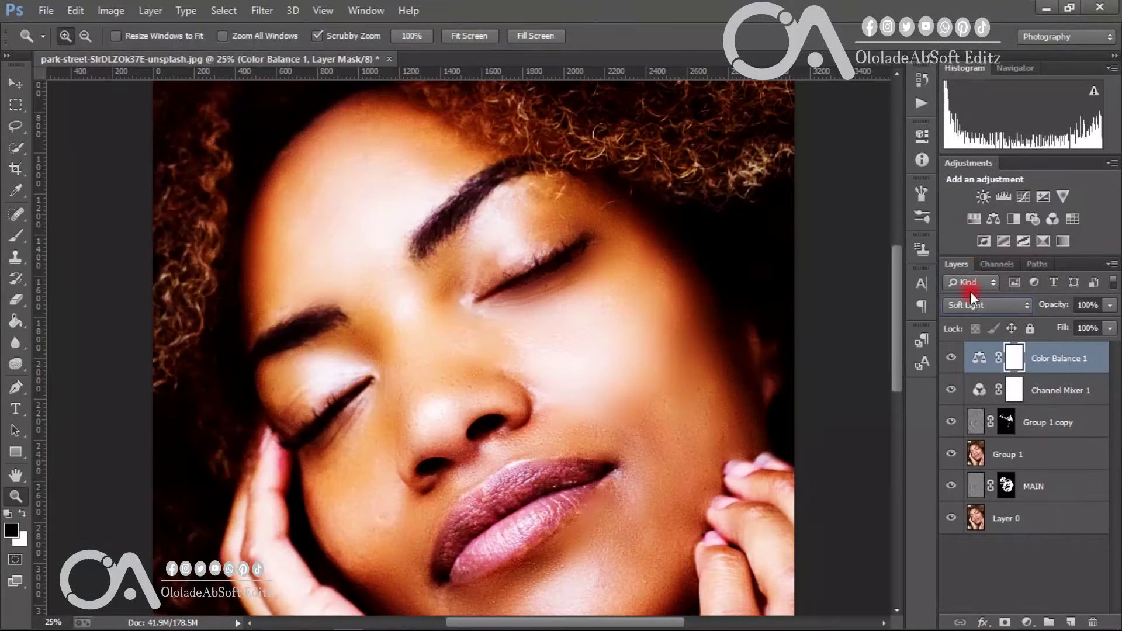
left_click(1108, 306)
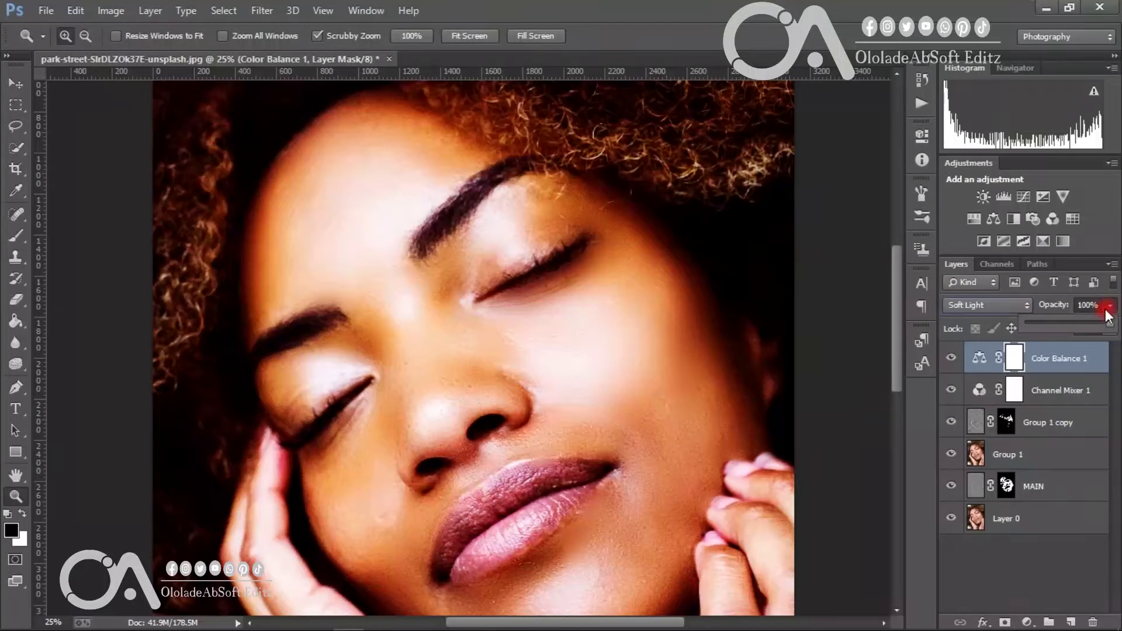
left_click_drag(1048, 321, 1053, 321)
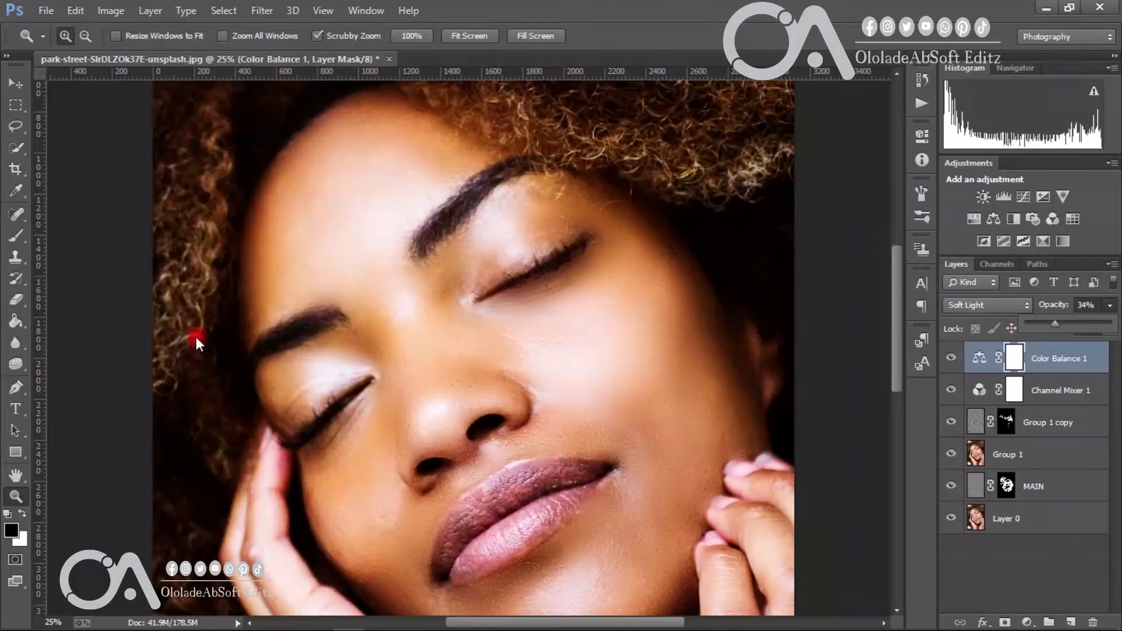
Step: Trace a closed Pen tool path around the outline of both lips
left_click(16, 84)
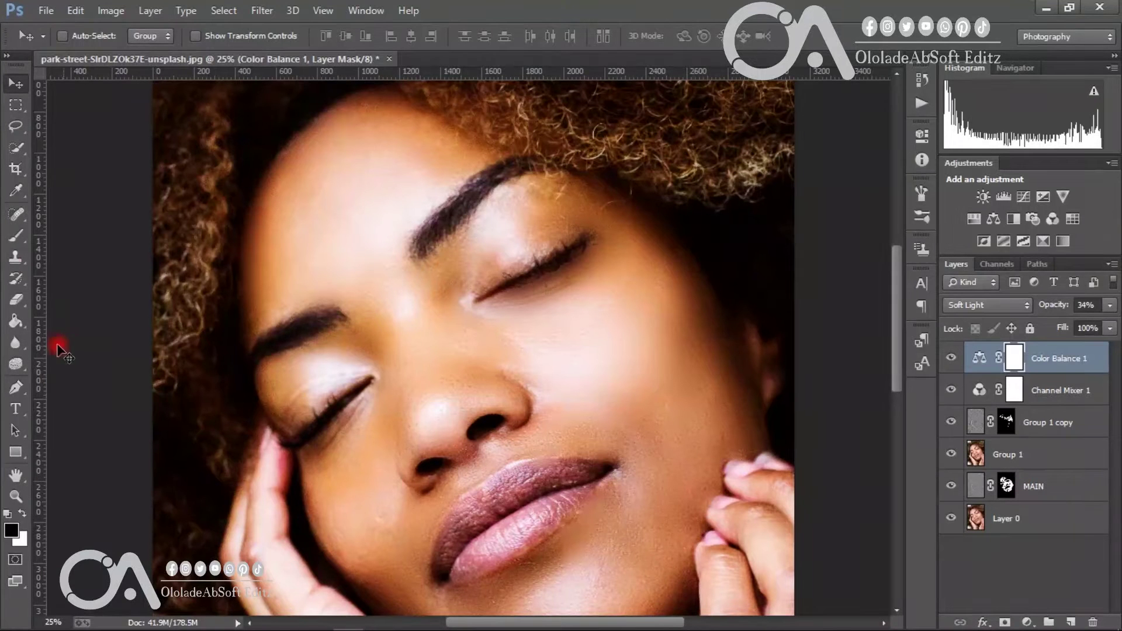
left_click(15, 236)
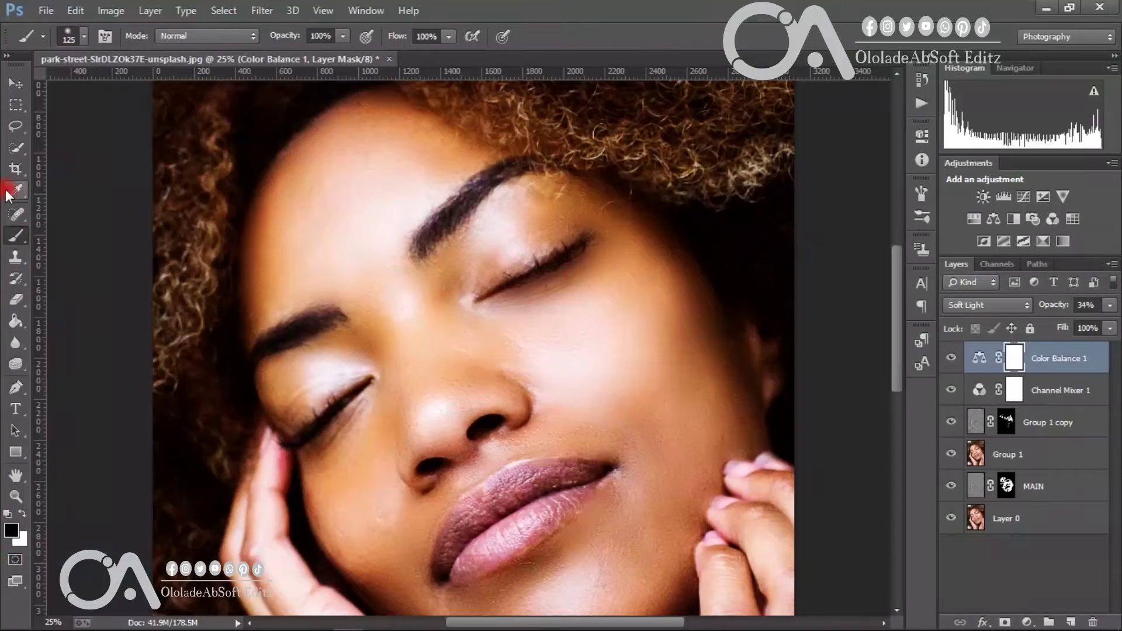
left_click(12, 390)
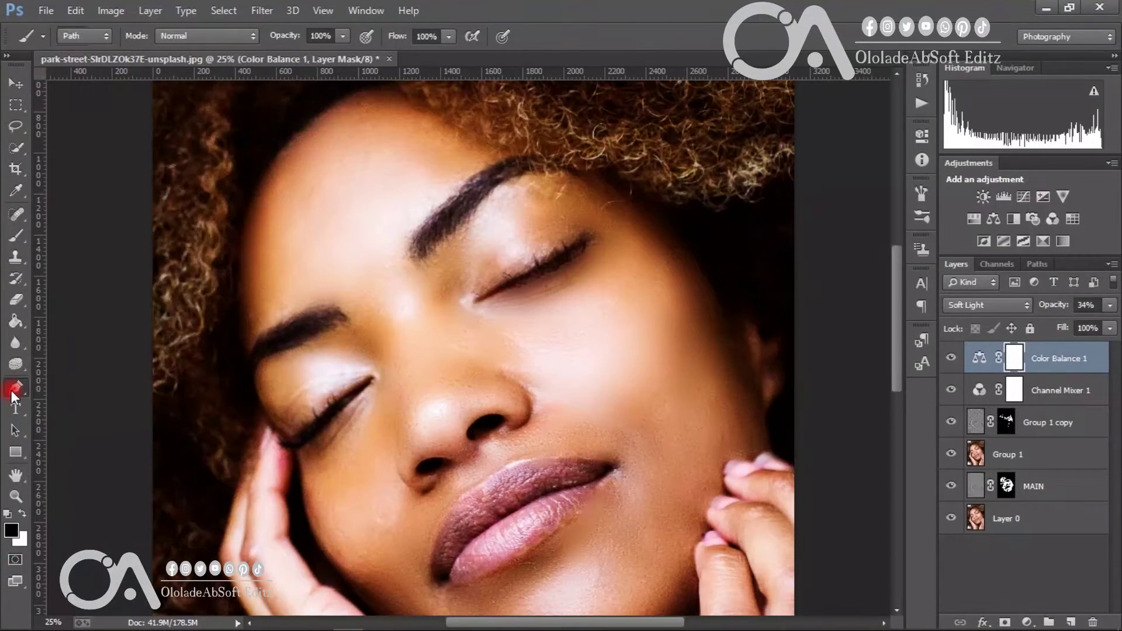
left_click(434, 580)
left_click_drag(471, 491, 630, 468)
left_click(472, 491, "alt")
left_click(590, 461, "alt")
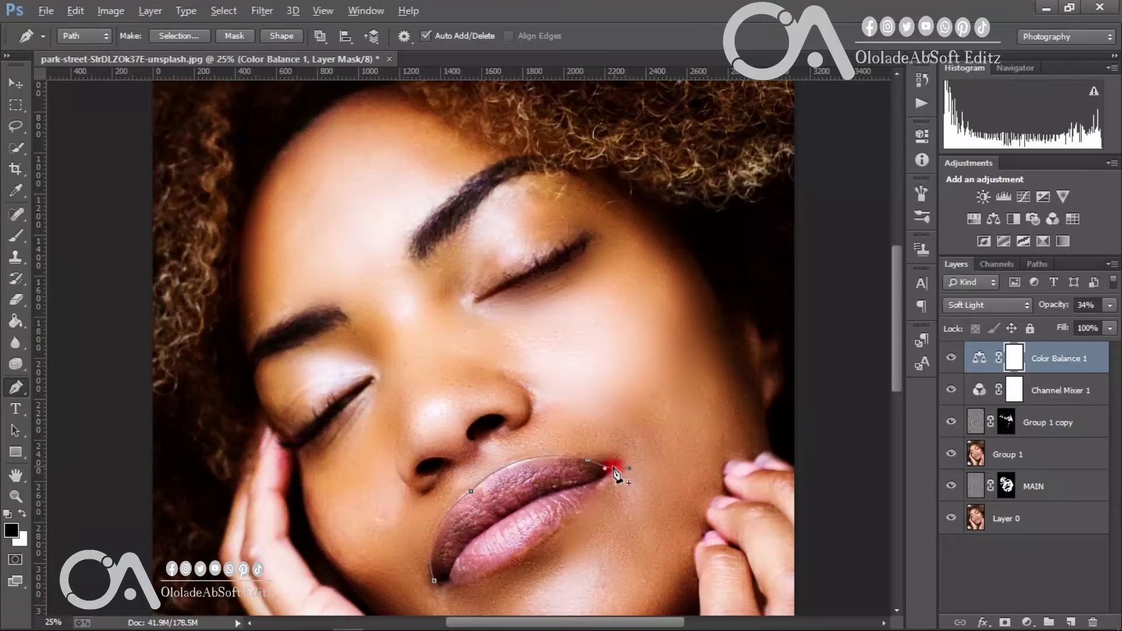
left_click(618, 468, "alt")
left_click(598, 488, "alt")
left_click_drag(526, 553, 426, 586)
left_click(526, 554, "alt")
left_click(452, 584, "alt")
left_click(435, 583)
Step: Convert the lip path into a new anti-aliased selection with a feather radius of 0 pixels
right_click(521, 508)
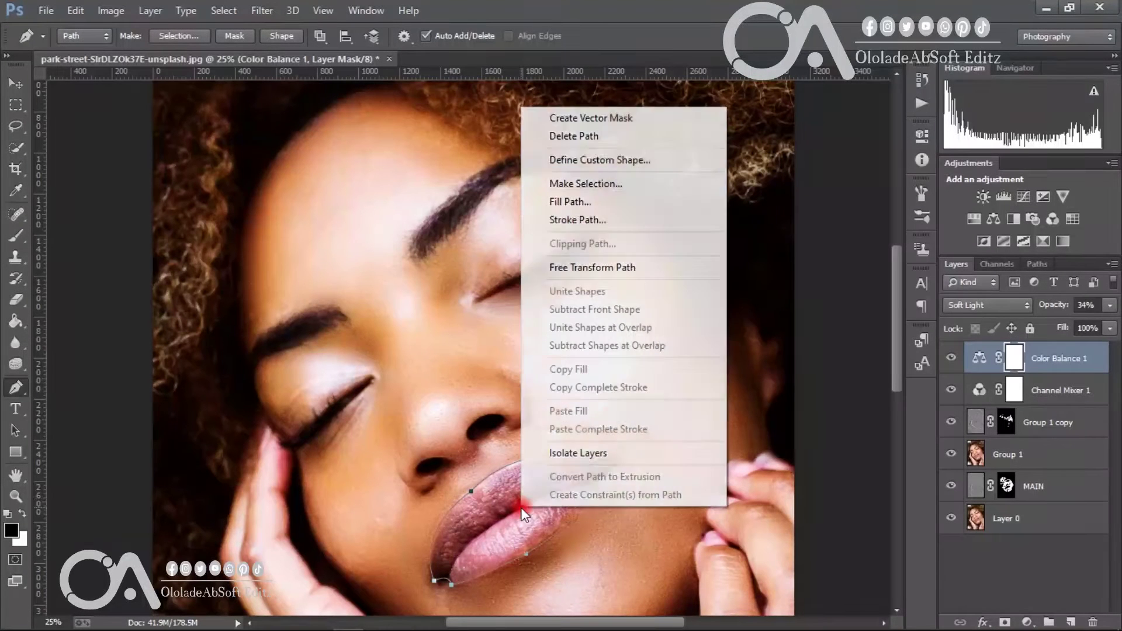
left_click(583, 183)
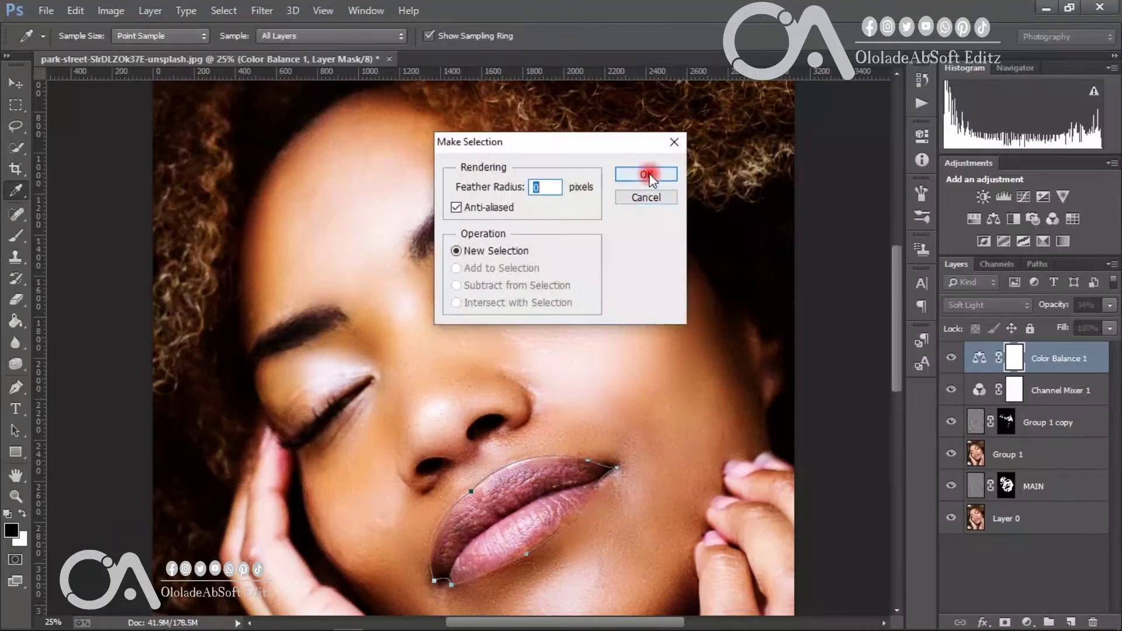
left_click(648, 175)
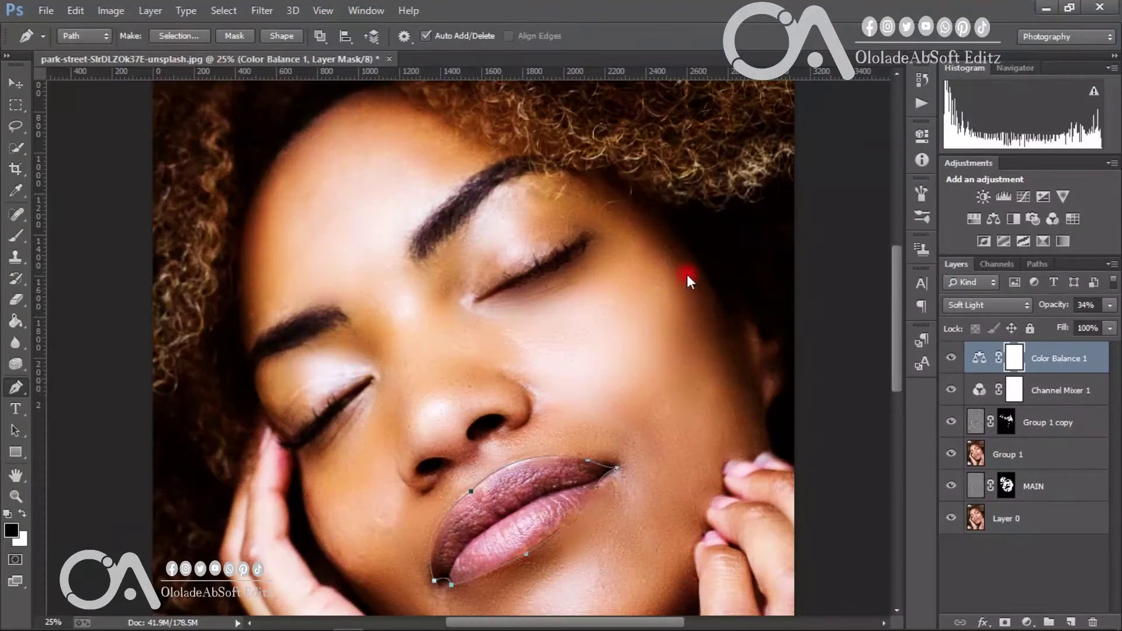
Step: Add a Solid Color fill layer in red #b11313 directly above Layer 0, masked to the lip selection
left_click(993, 520)
left_click(1027, 622)
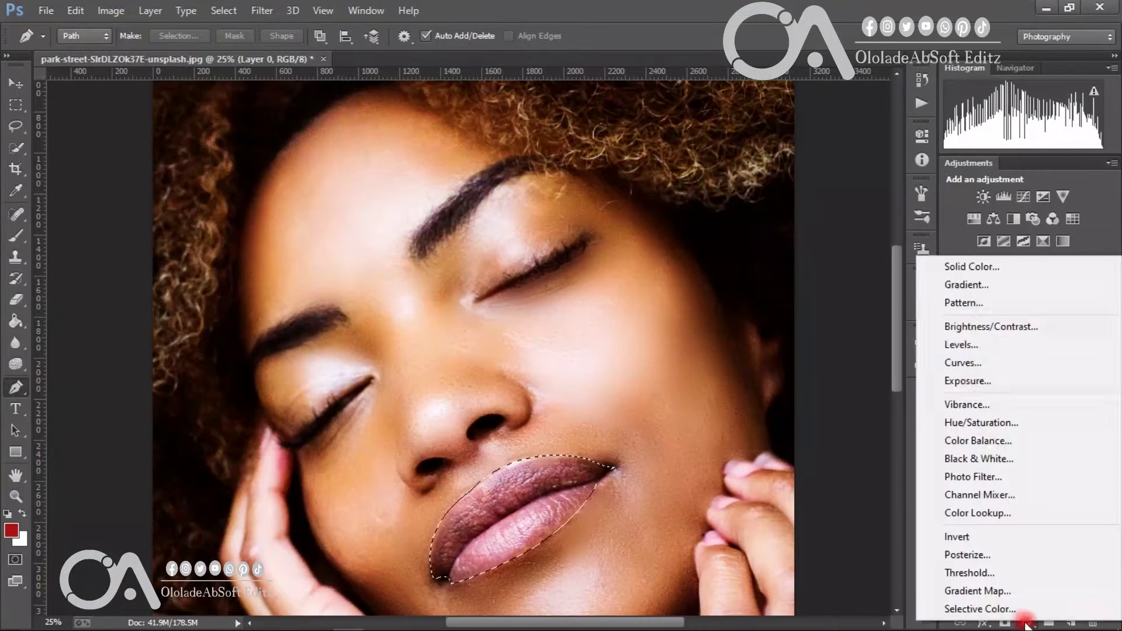
left_click(962, 270)
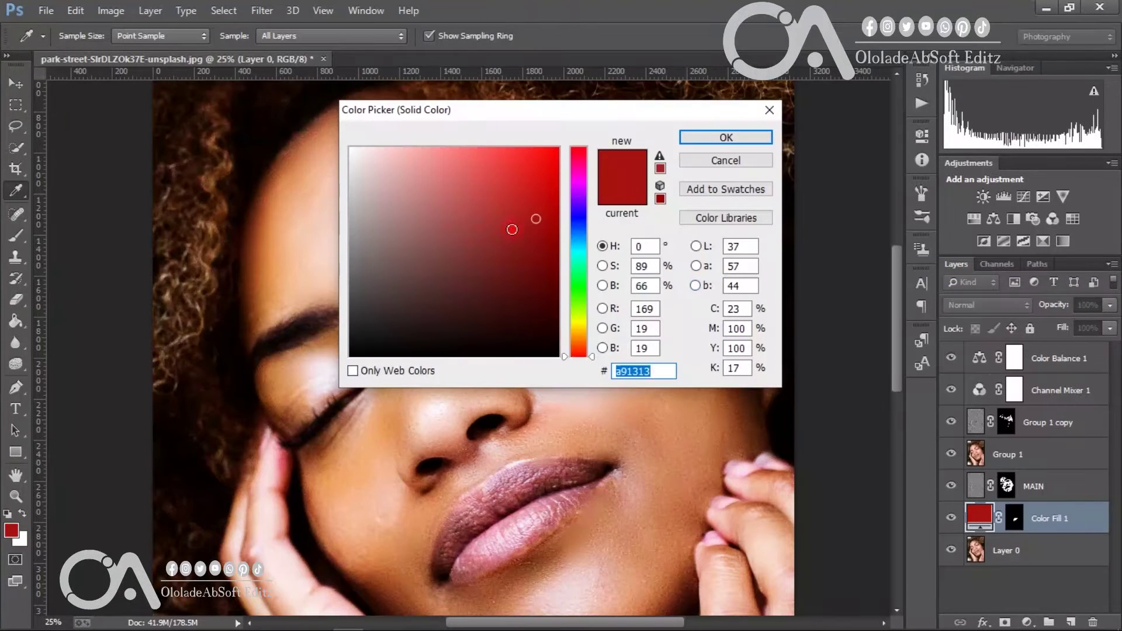
mouse_move(512, 229)
left_mouse_down()
mouse_move(503, 188)
mouse_move(470, 176)
left_mouse_up()
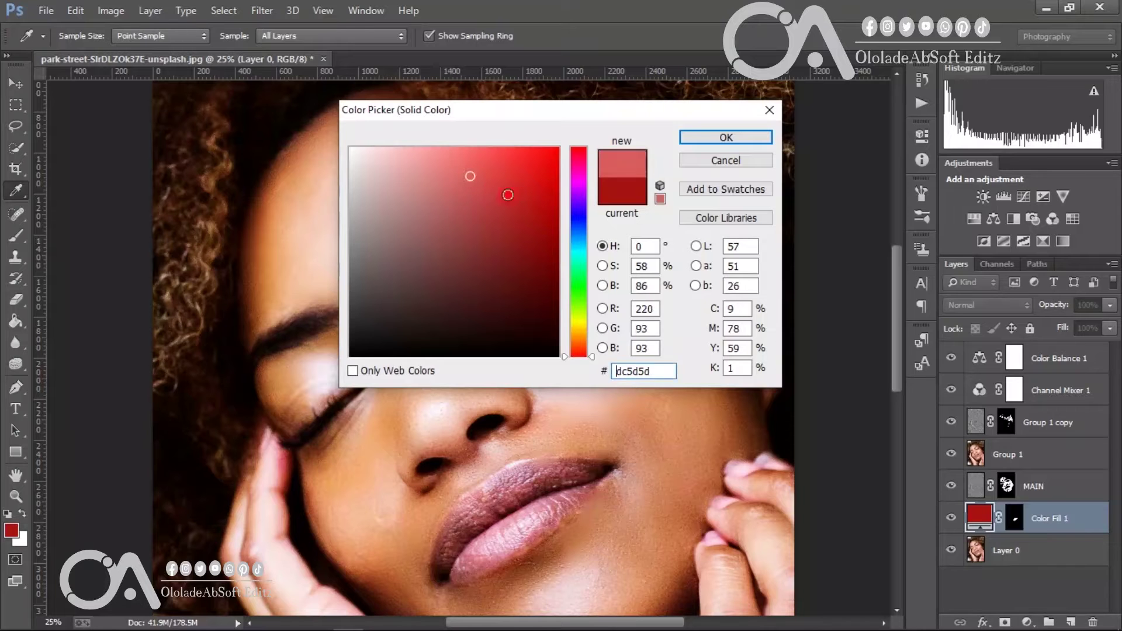
left_click(536, 210)
left_click(720, 136)
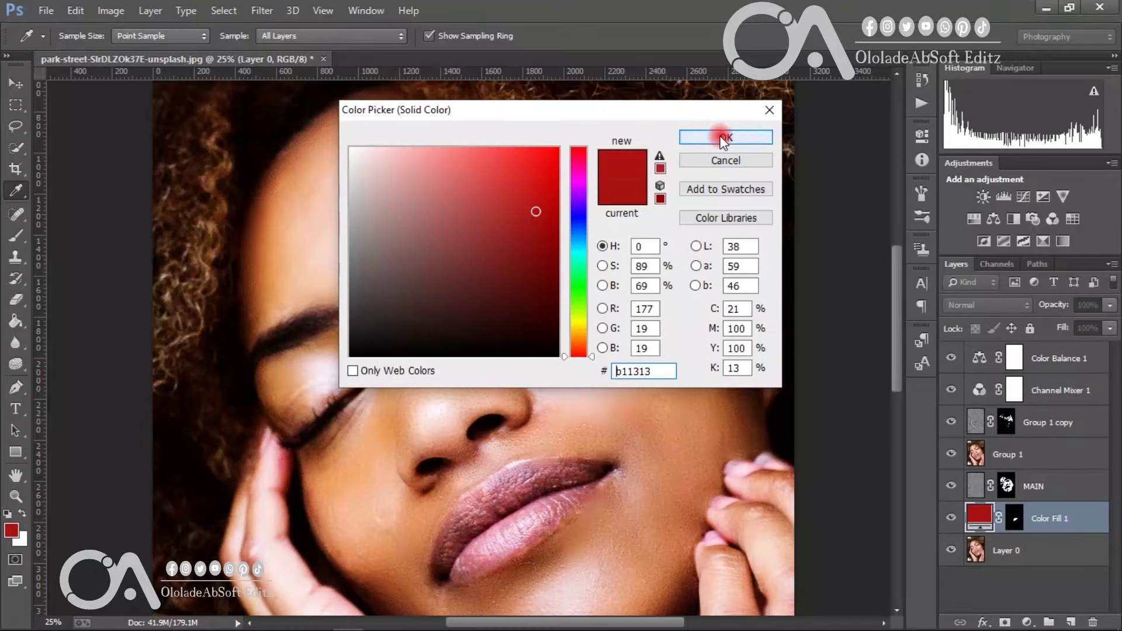
key("p")
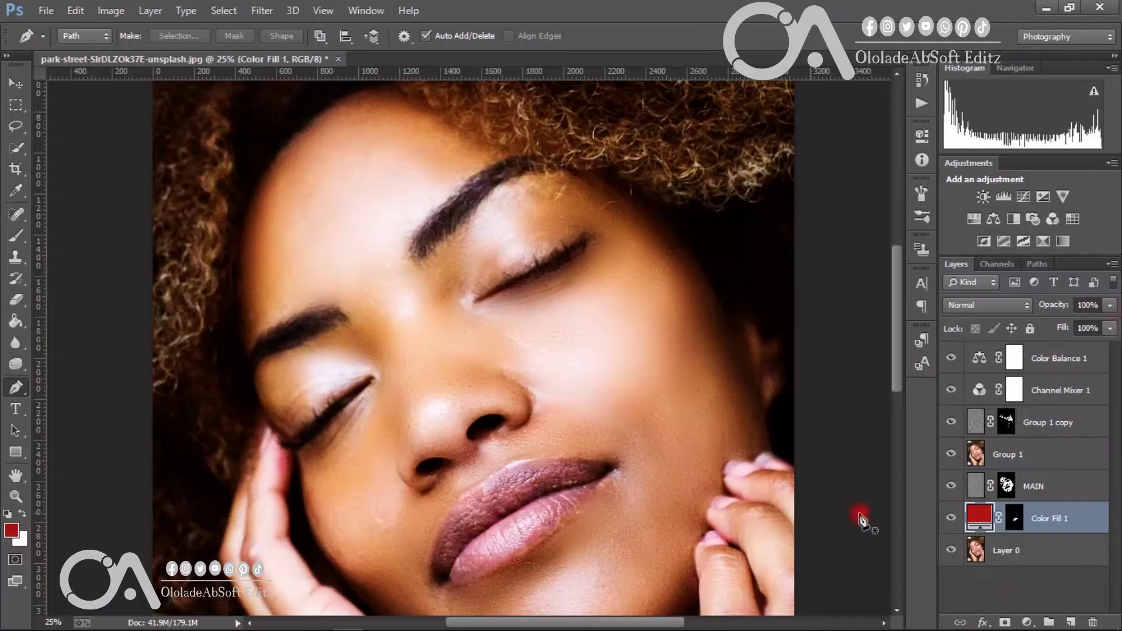
Step: Compare the lips with the fill layer hidden and shown, and change the fill colour to dark red #430303
left_click(952, 518)
left_click(952, 517)
double_click(976, 517)
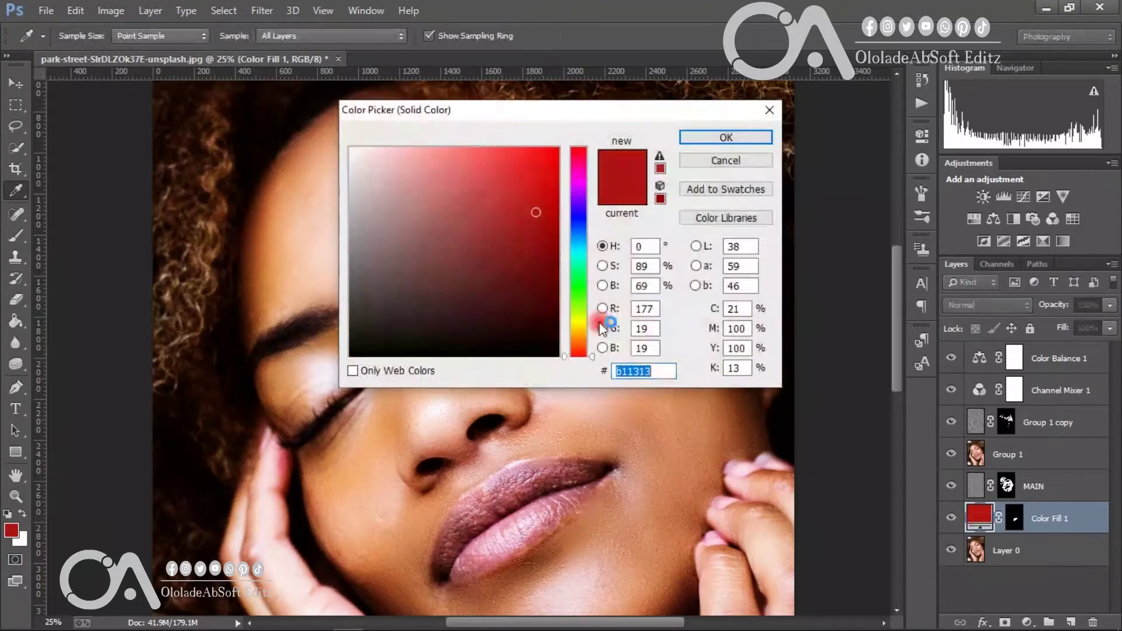
mouse_move(543, 225)
left_mouse_down()
mouse_move(535, 258)
mouse_move(547, 299)
left_mouse_up()
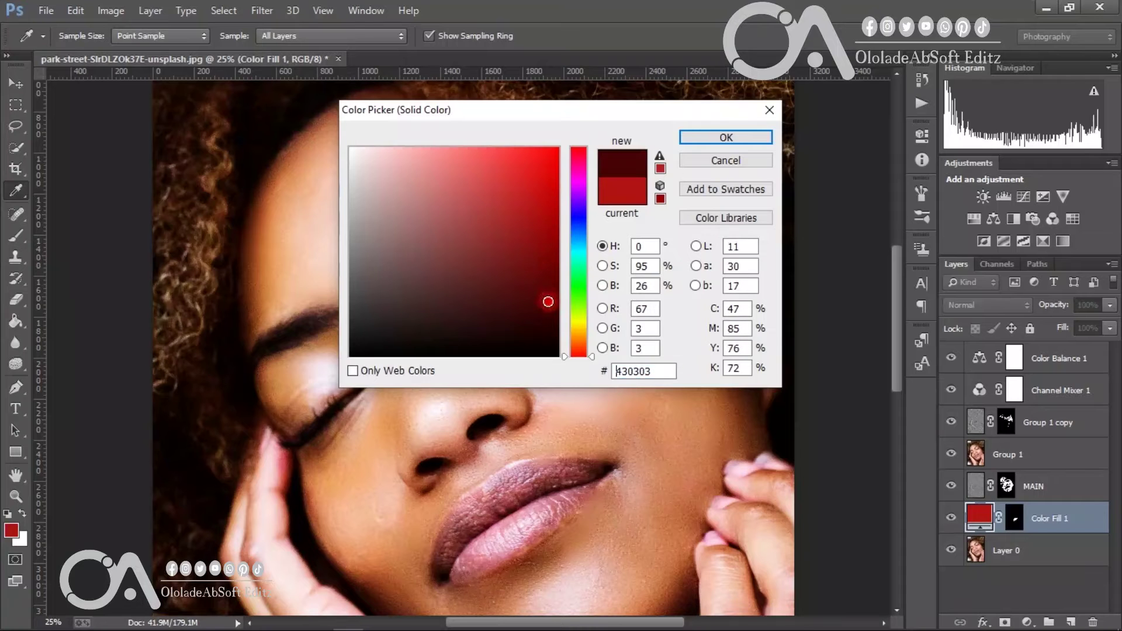
left_click(722, 136)
Step: Load the fill layer's lip mask as a selection and try #461313 as the fill colour
left_click(1016, 521, "ctrl")
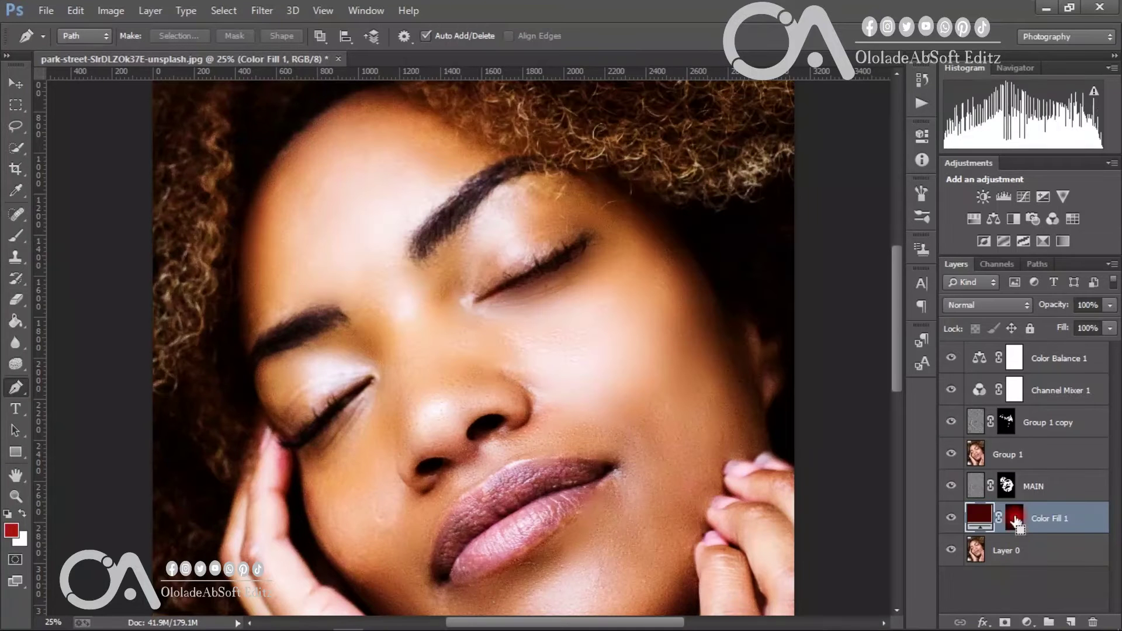
double_click(981, 517)
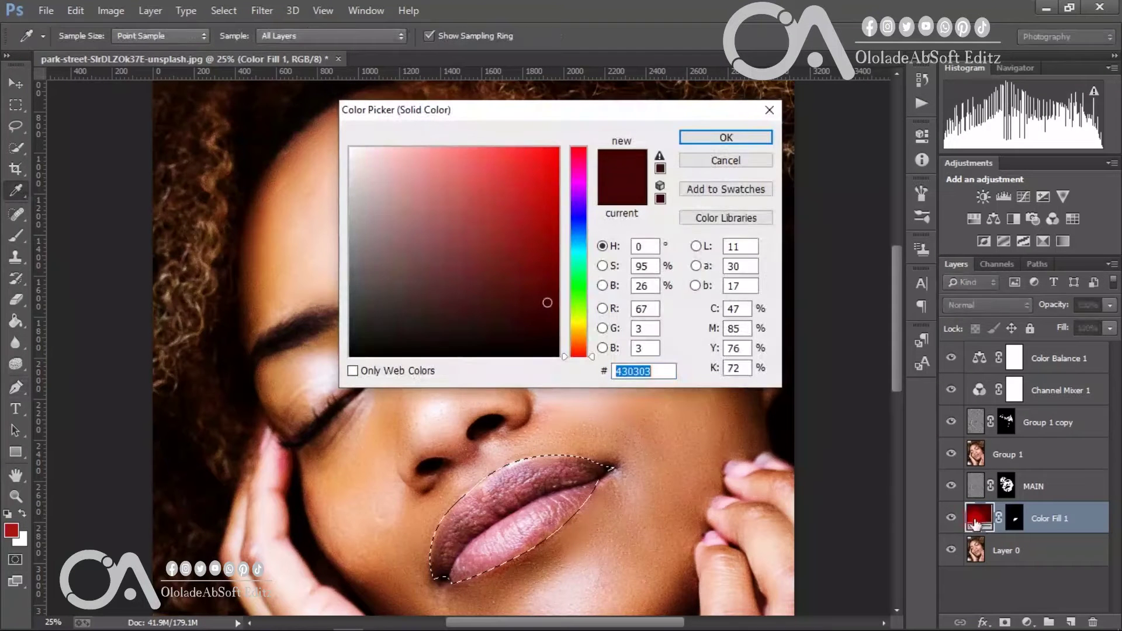
left_click(501, 299)
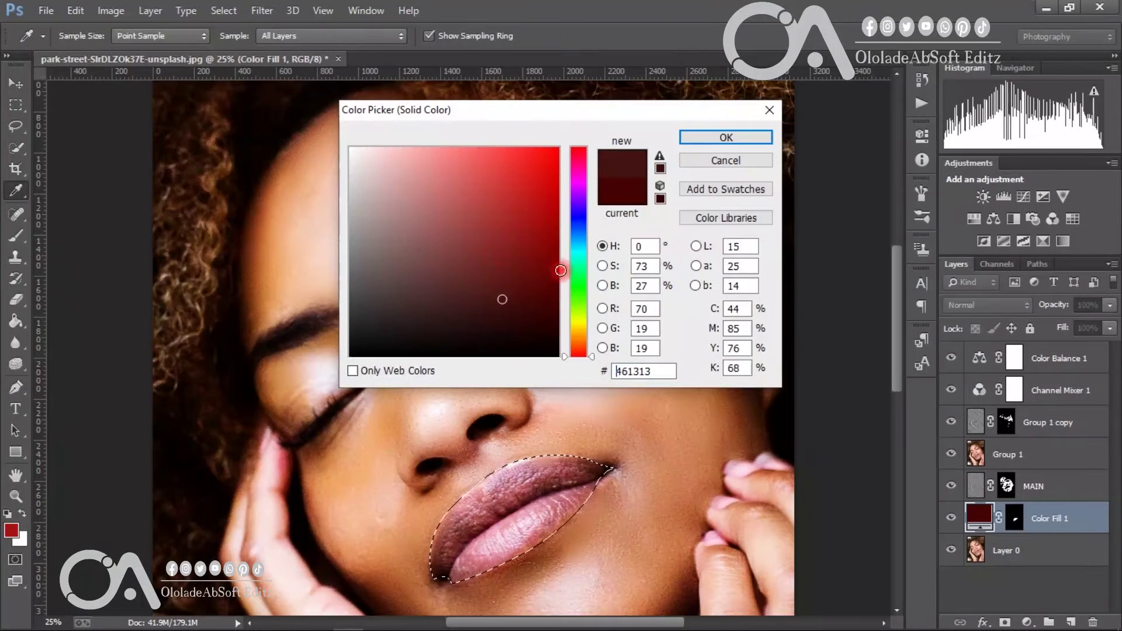
left_click(431, 253)
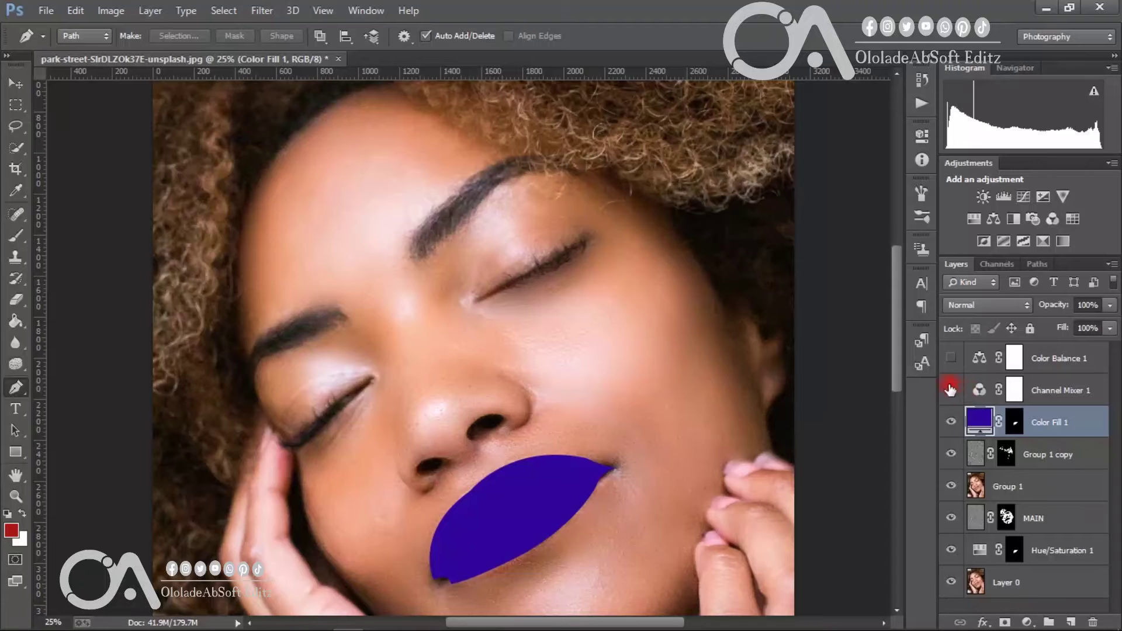
Step: Show the Channel Mixer and Color Balance layers, and set the blue lip fill layer's blend mode to Soft Light
left_click(951, 390)
left_click(946, 355)
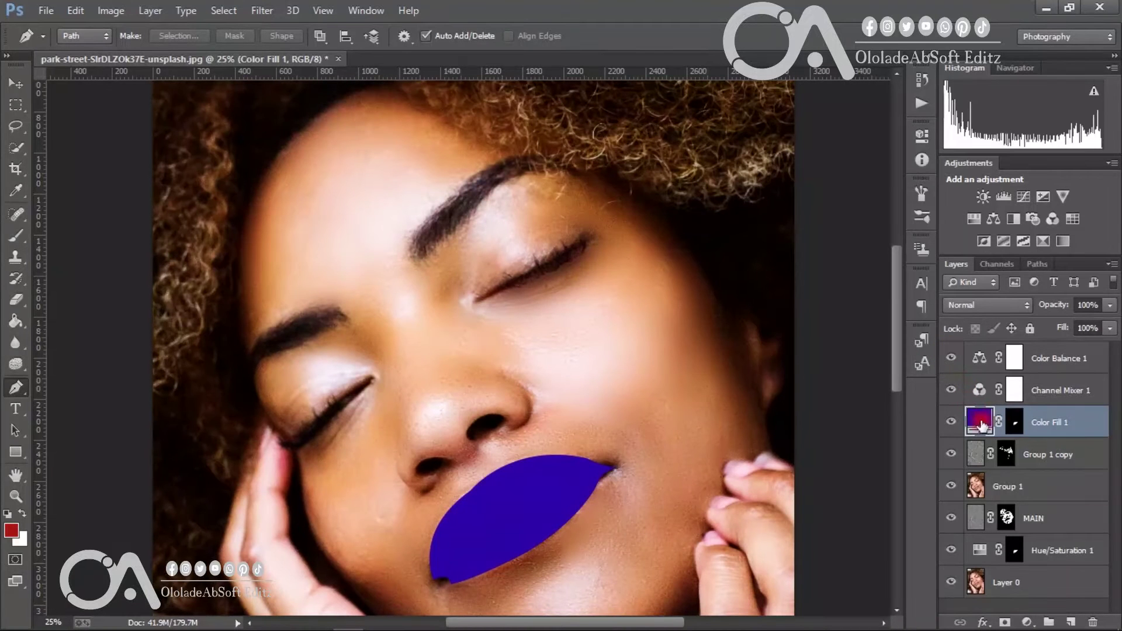
left_click(967, 307)
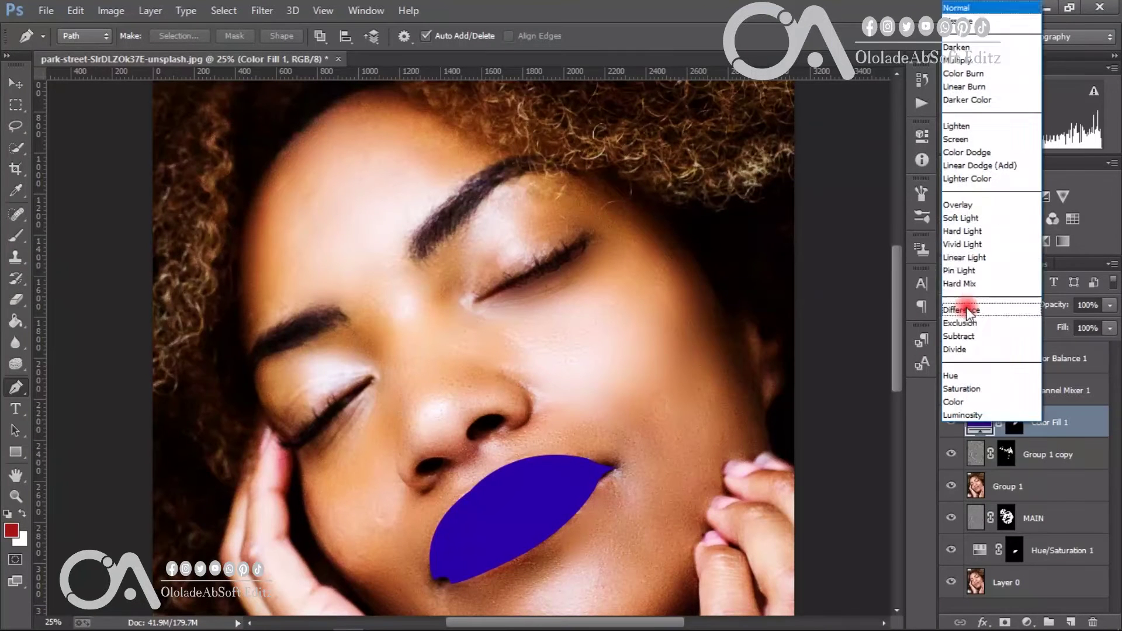
left_click(960, 220)
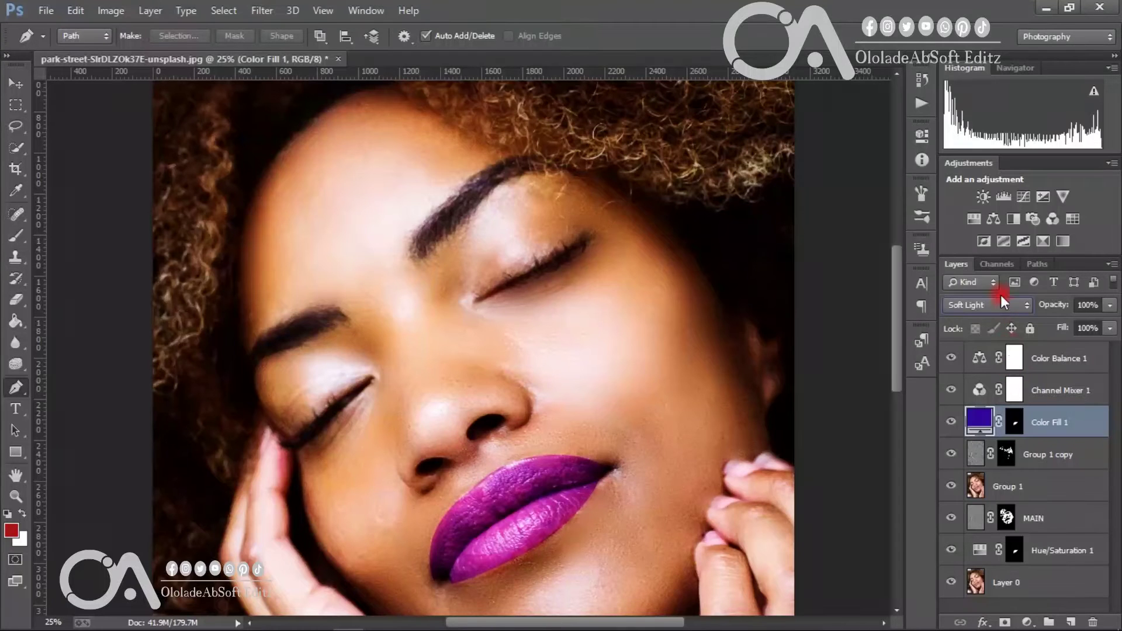
Step: Add a Hue/Saturation adjustment layer above the lip colour fill and clip it to that layer
left_click(1023, 623)
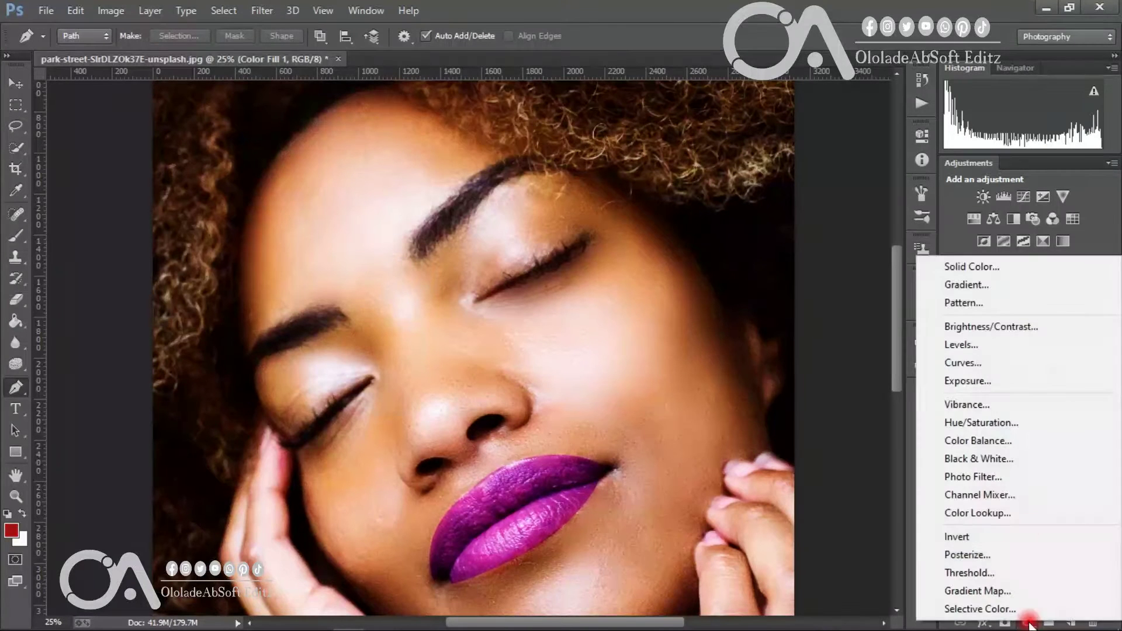
left_click(980, 424)
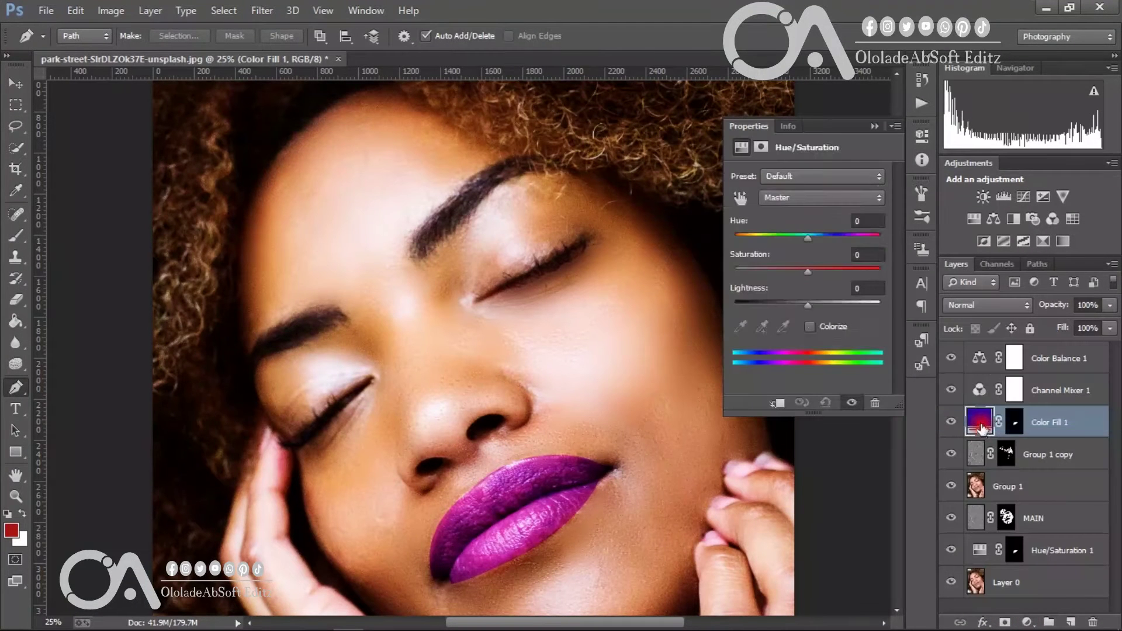
left_click(950, 422)
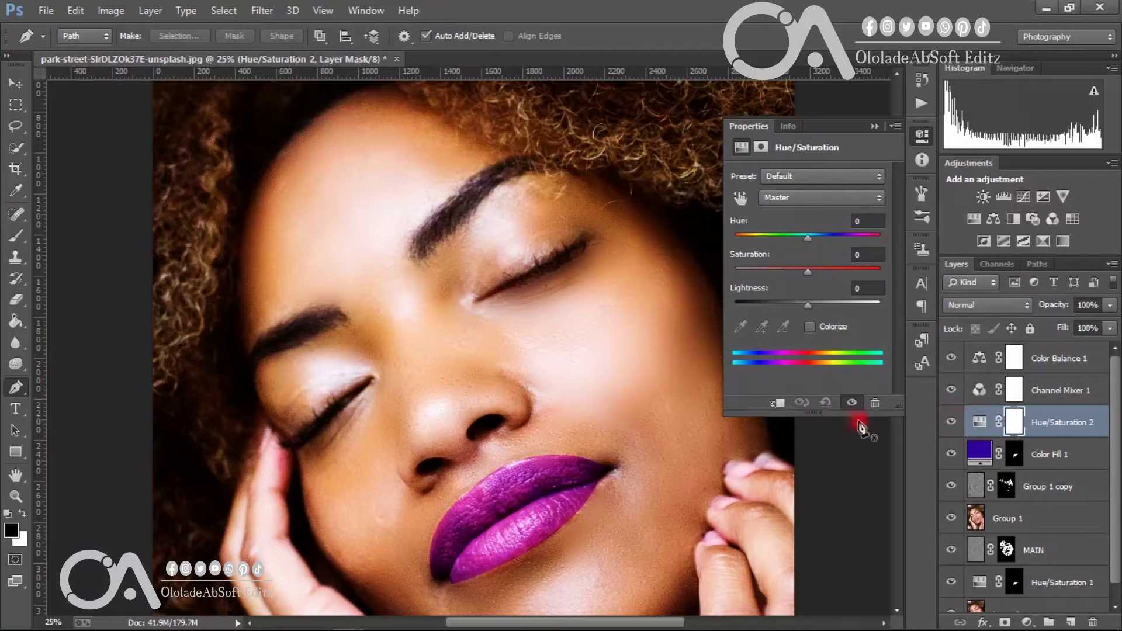
left_click(777, 403)
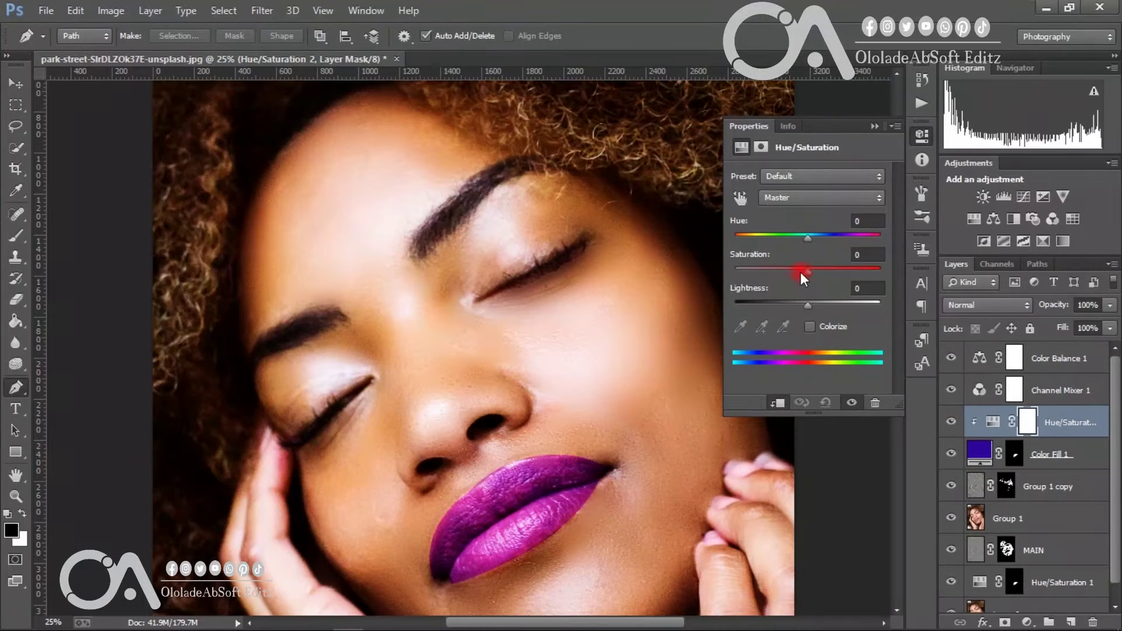
Step: Colorize the lips in the clipped Hue/Saturation layer with Hue 283, Saturation 72 and Lightness +6
left_click_drag(809, 273, 770, 273)
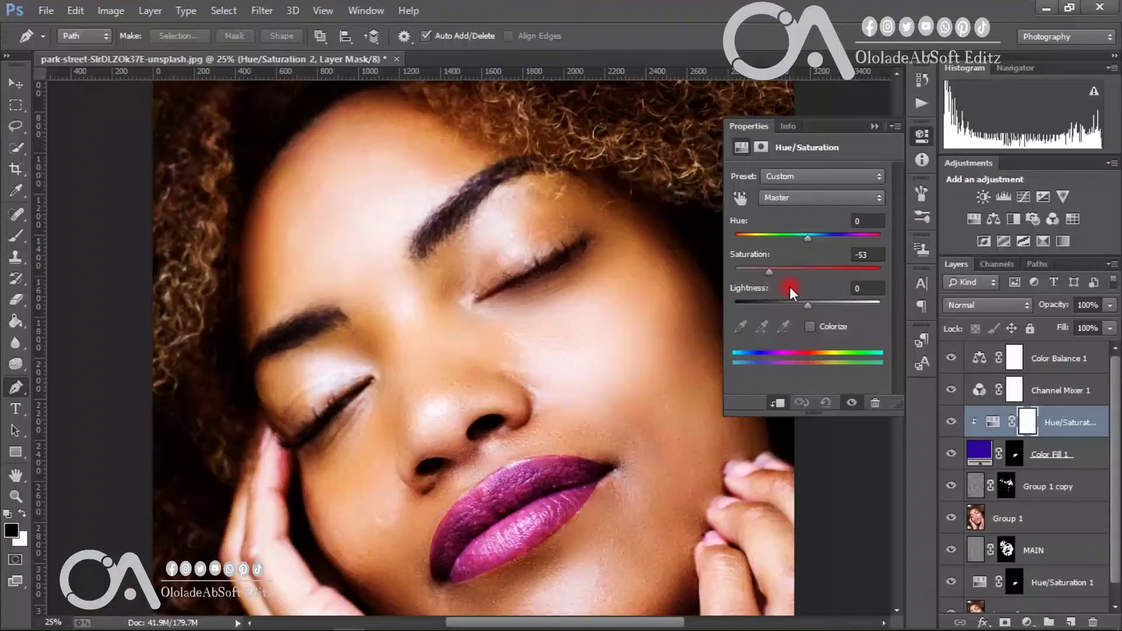
left_click(811, 327)
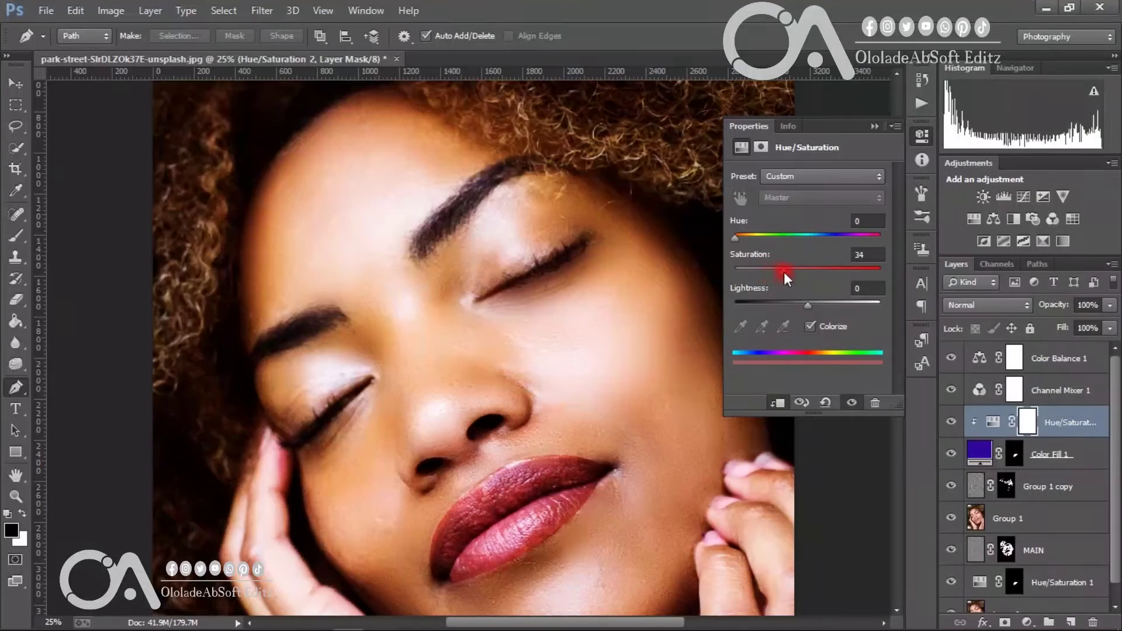
left_click_drag(770, 272, 758, 272)
left_click_drag(735, 235, 842, 241)
left_click_drag(759, 272, 854, 273)
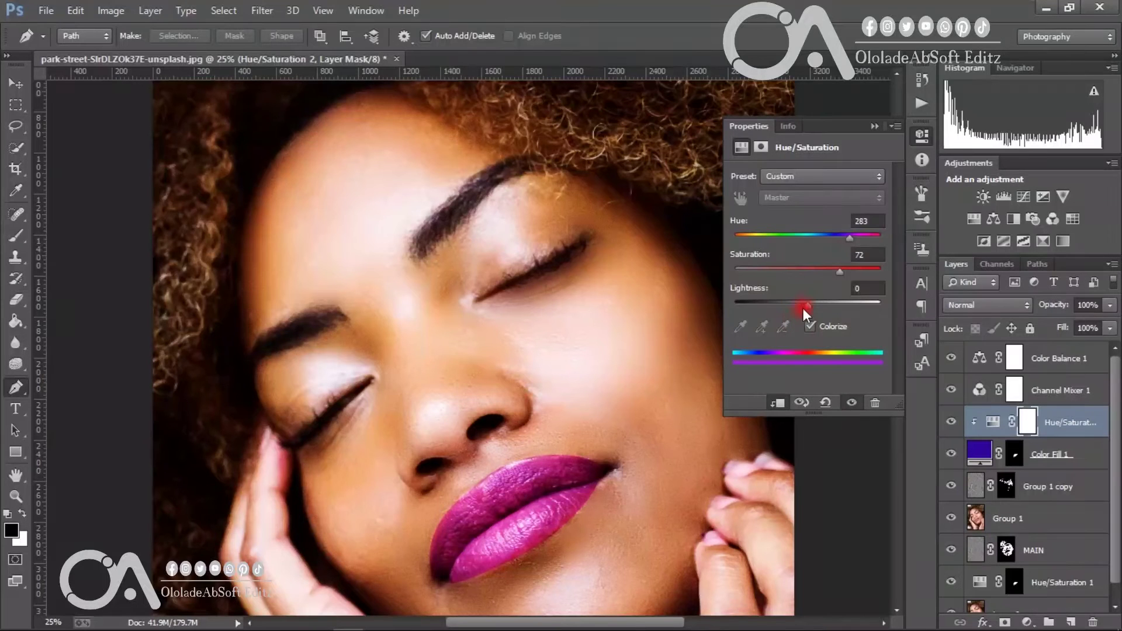
mouse_move(802, 310)
left_mouse_down()
mouse_move(835, 309)
mouse_move(796, 311)
mouse_move(810, 311)
left_mouse_up()
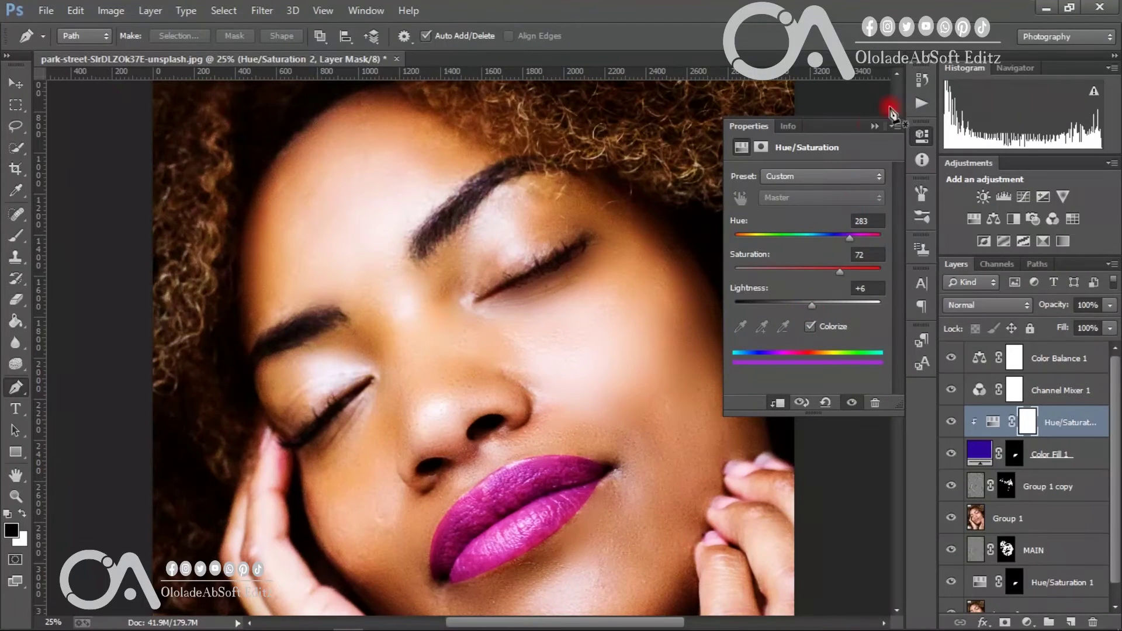
left_click(872, 125)
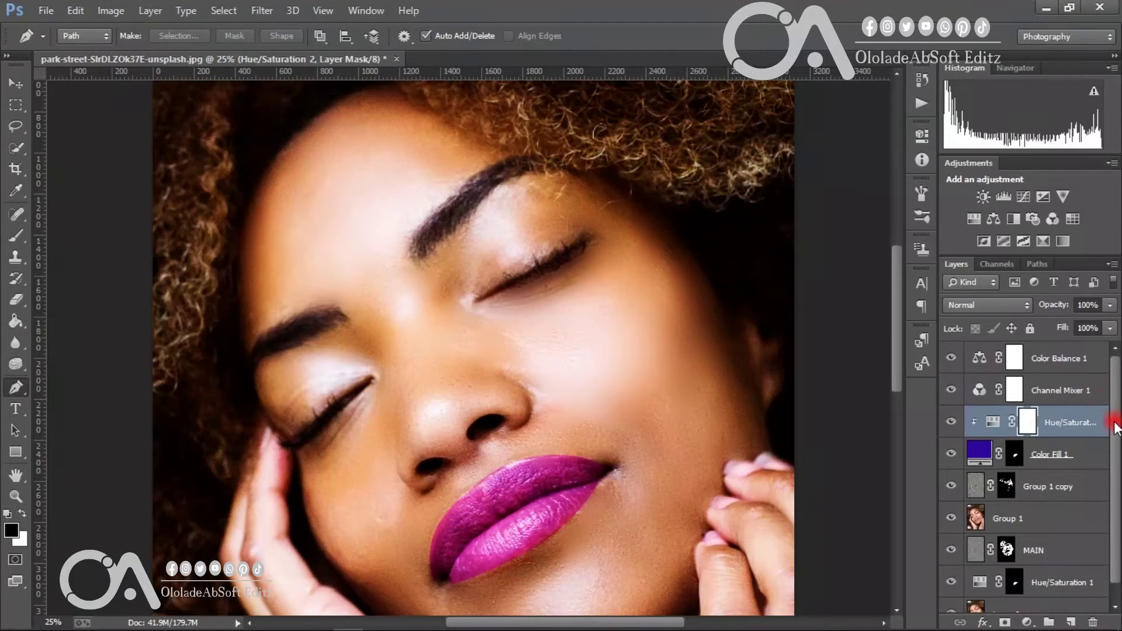
Step: Compare the whole portrait with the Color Balance and Channel Mixer layers hidden and shown
left_click_drag(1116, 403, 1115, 531)
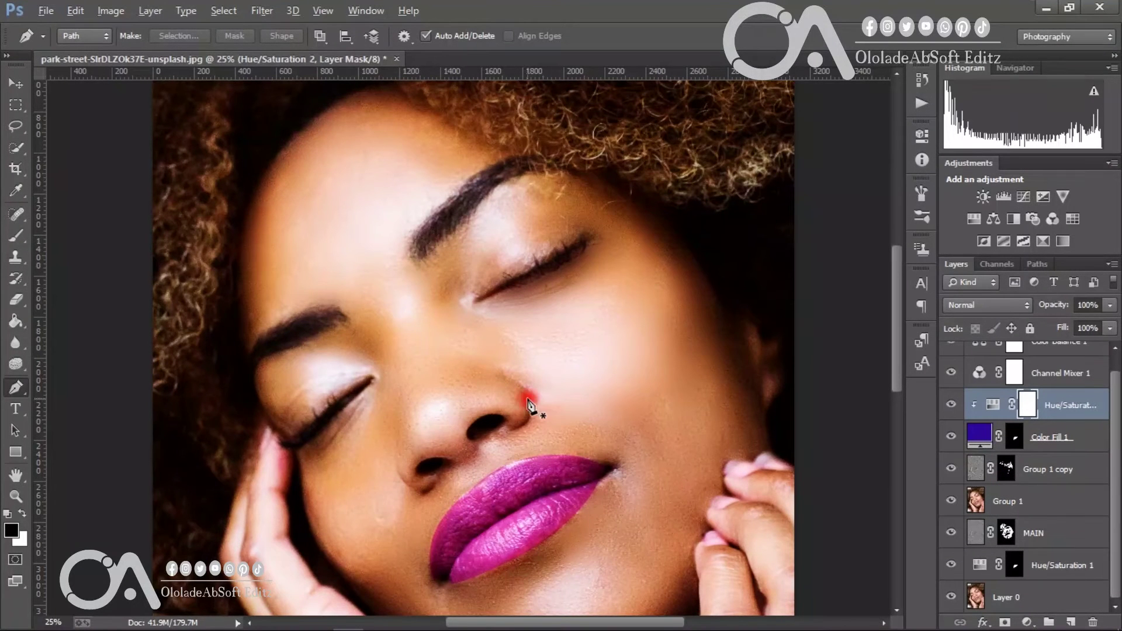
key("alt")
key("z")
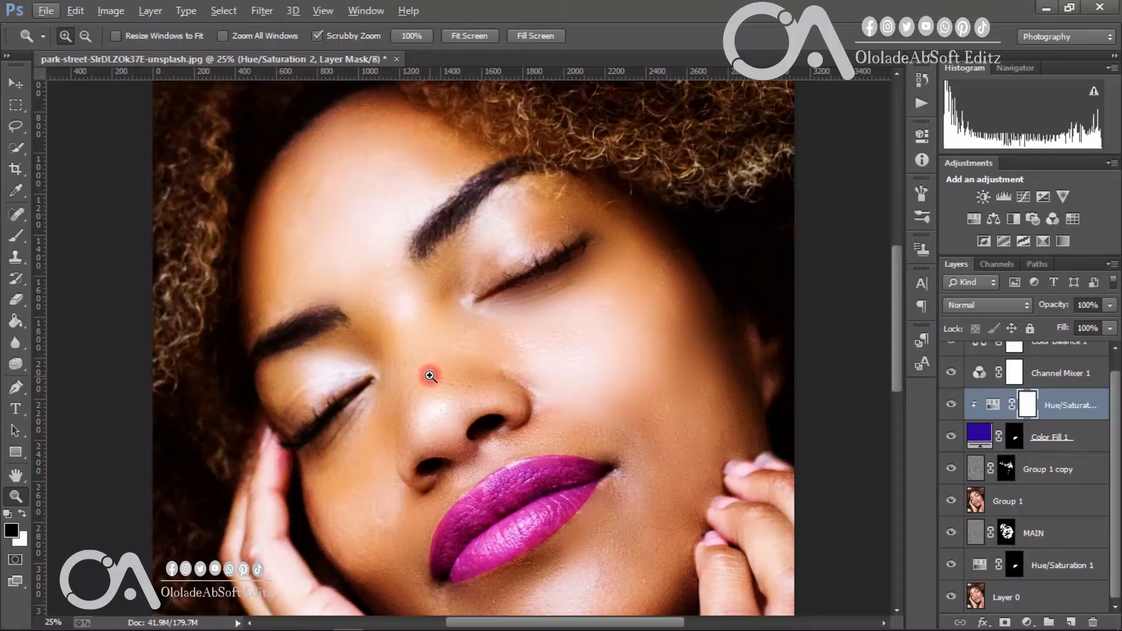
key("p")
left_click(492, 388)
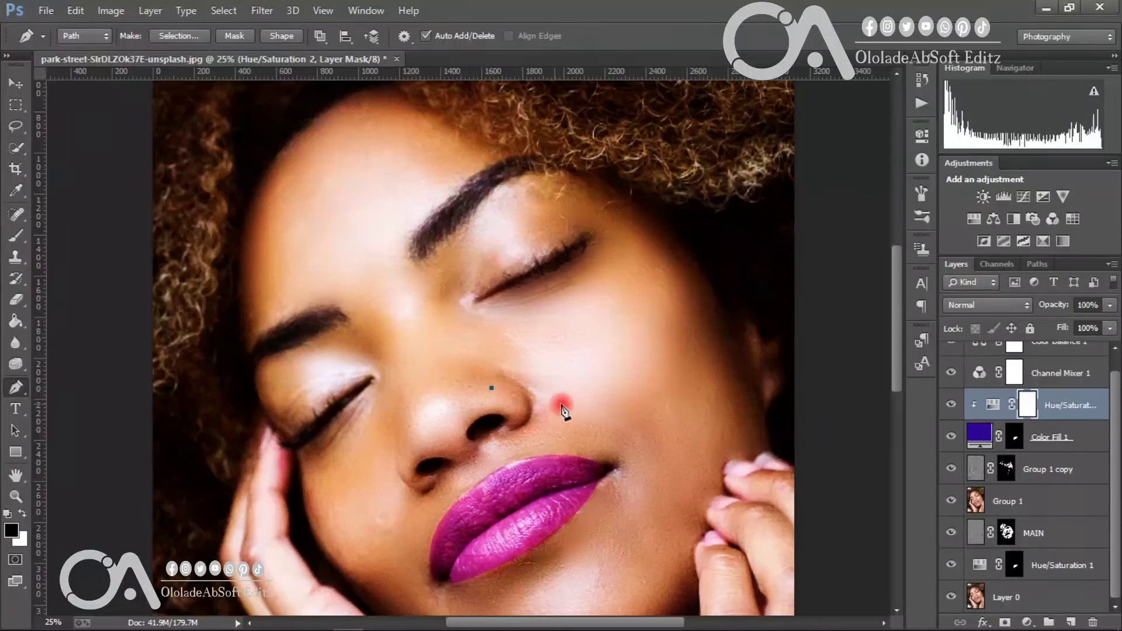
key("z")
left_click(498, 402, "alt")
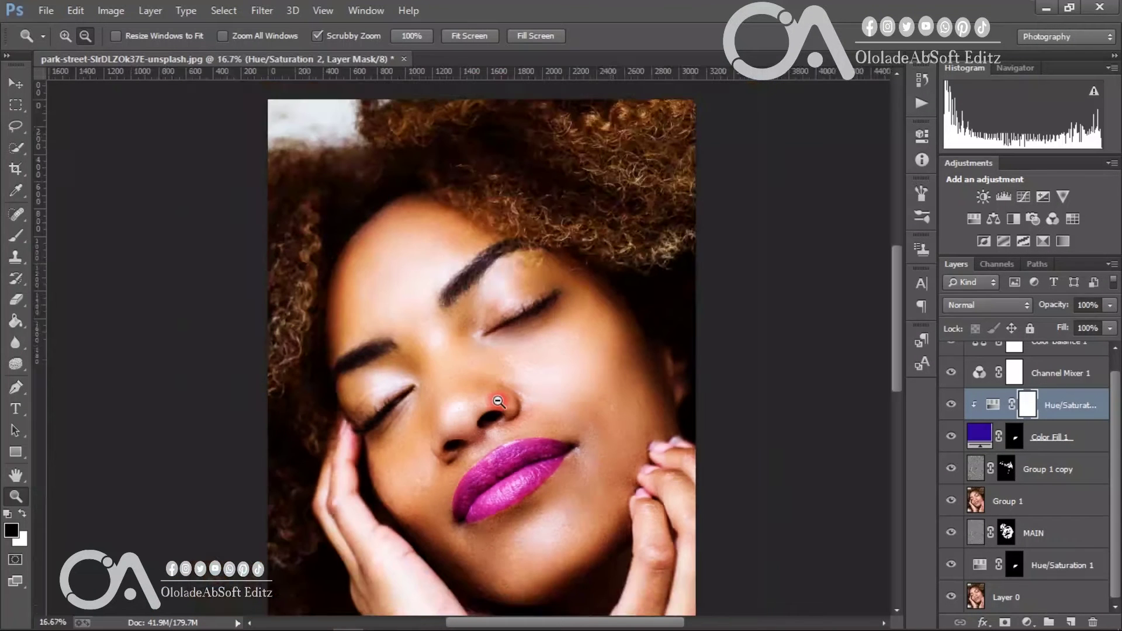
left_click(499, 401, "alt")
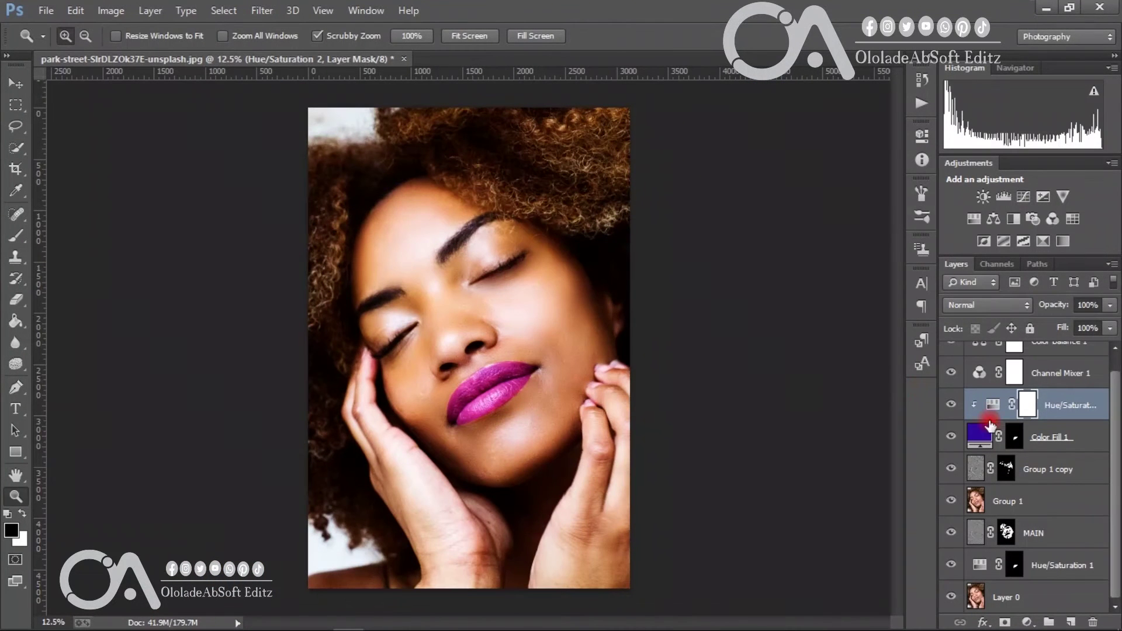
left_click_drag(1117, 424, 1117, 405)
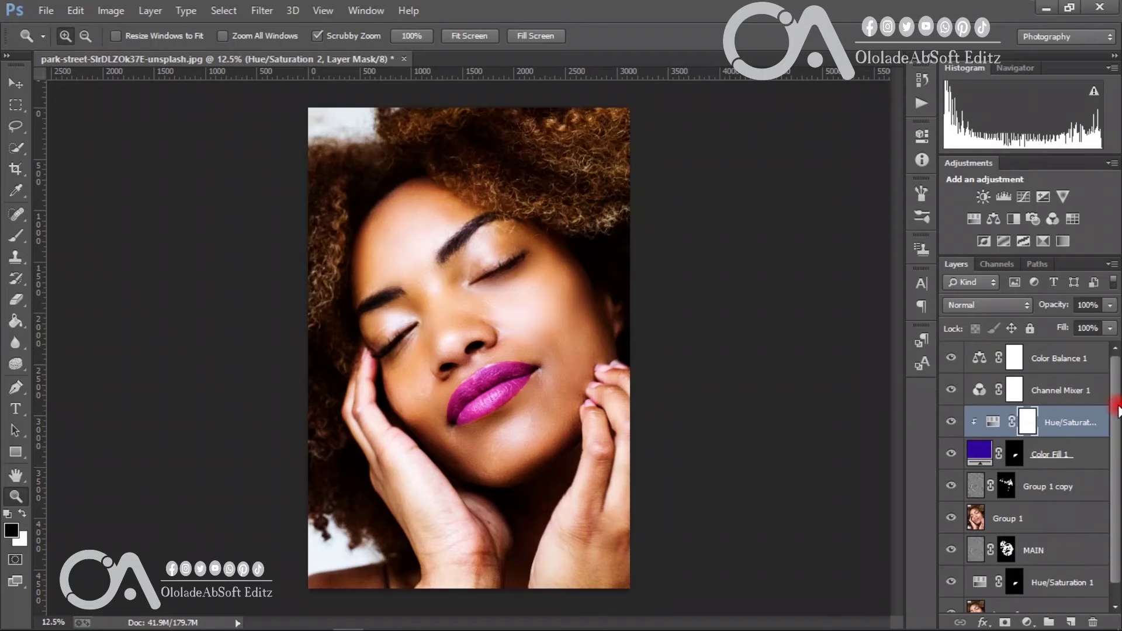
left_click(951, 359)
left_click(953, 390)
left_click(953, 392)
left_click(952, 392)
left_click(953, 392)
Step: Switch the Channel Mixer layer to Monochrome and set Red +38, Green -20, Blue -36 and Constant +36
double_click(980, 393)
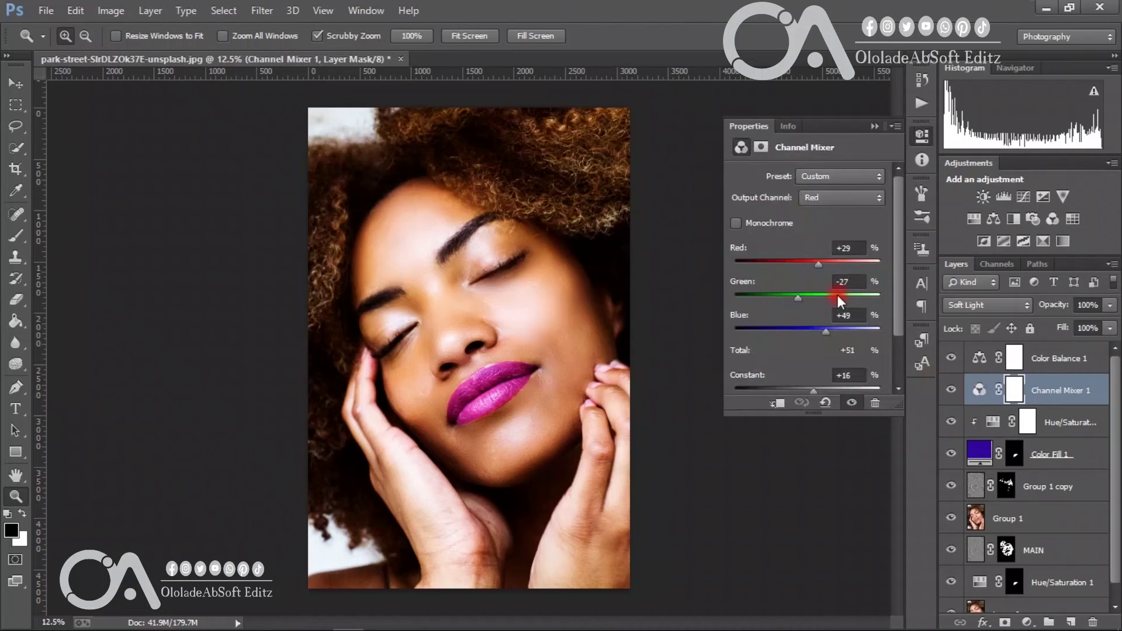
left_click(737, 223)
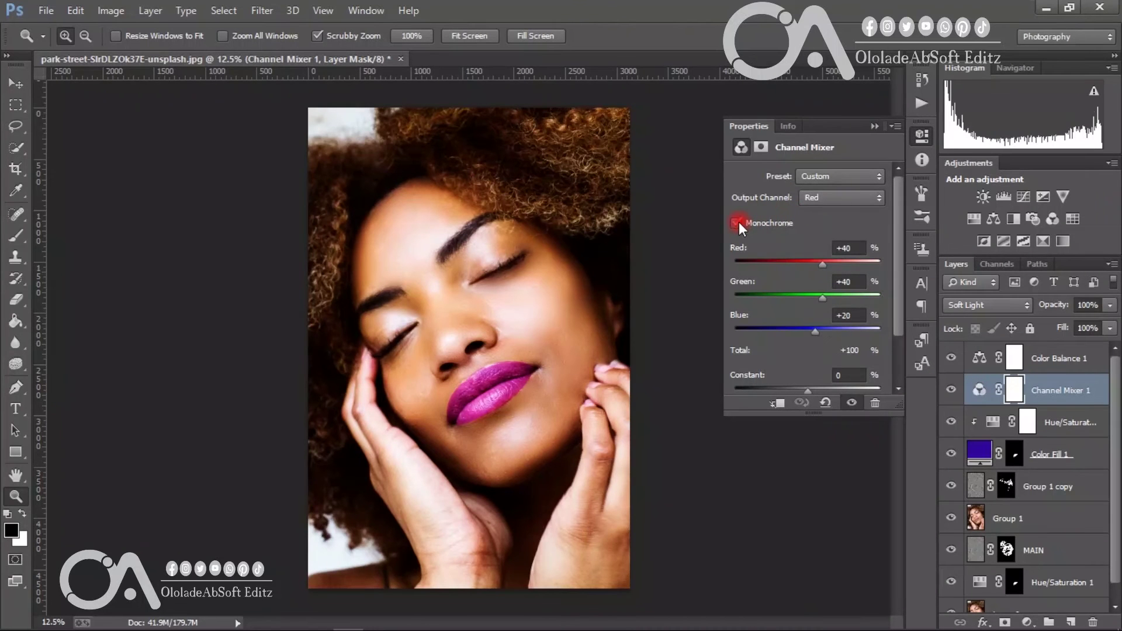
mouse_move(826, 256)
left_mouse_down()
mouse_move(814, 264)
mouse_move(851, 264)
mouse_move(822, 266)
left_mouse_up()
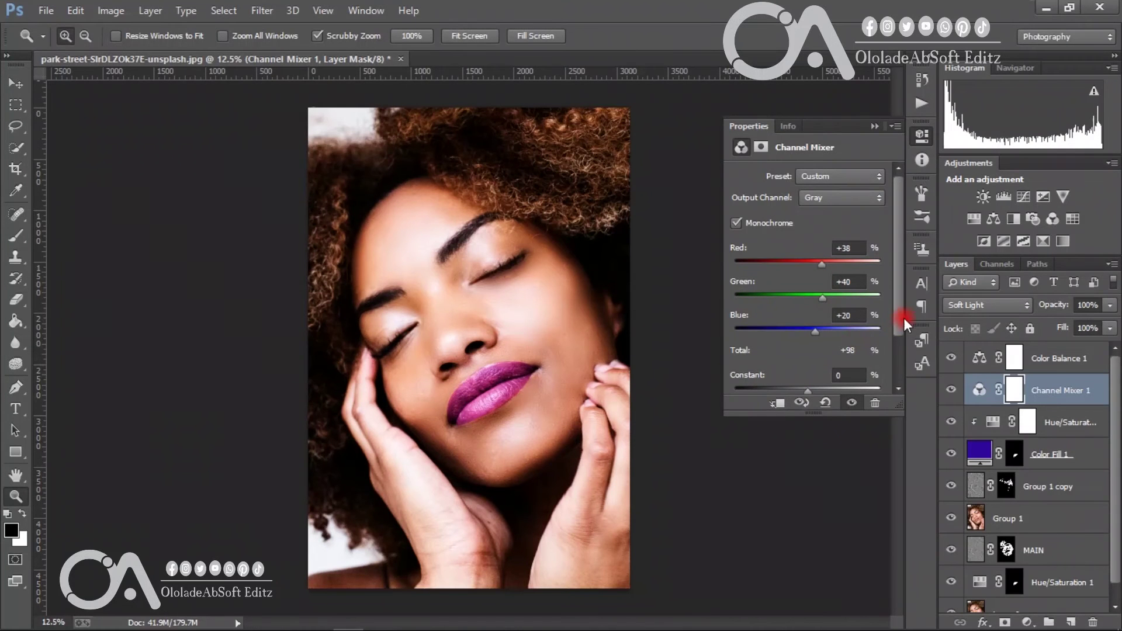
left_click_drag(900, 319, 893, 359)
mouse_move(807, 334)
left_mouse_down()
mouse_move(784, 334)
mouse_move(839, 334)
mouse_move(826, 331)
left_mouse_up()
left_click_drag(815, 271, 795, 274)
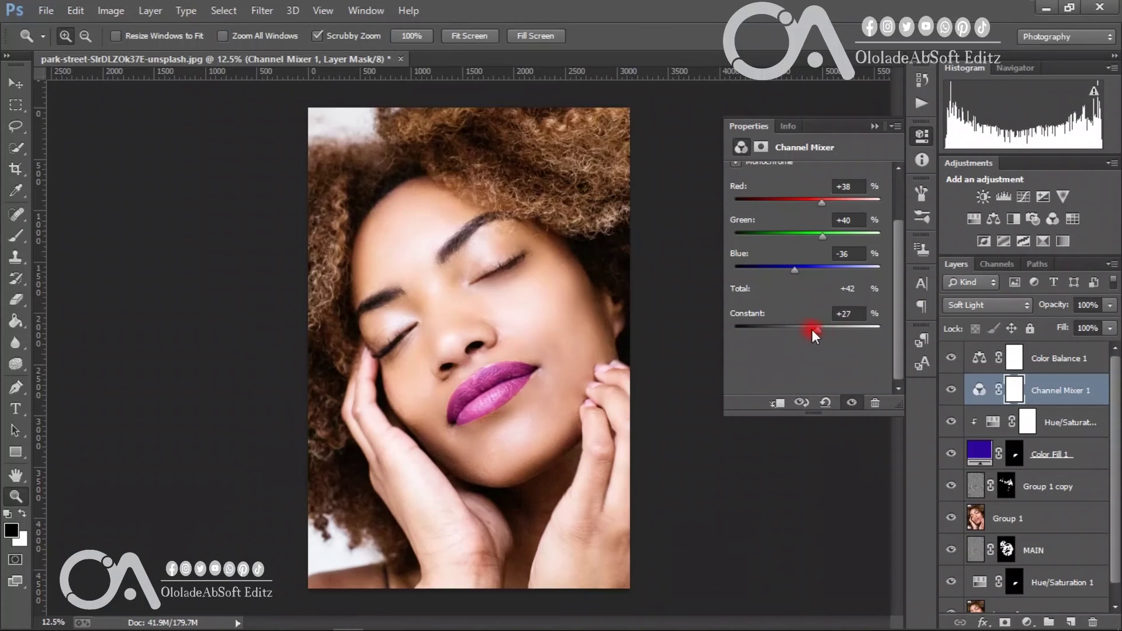
left_click_drag(812, 329, 821, 328)
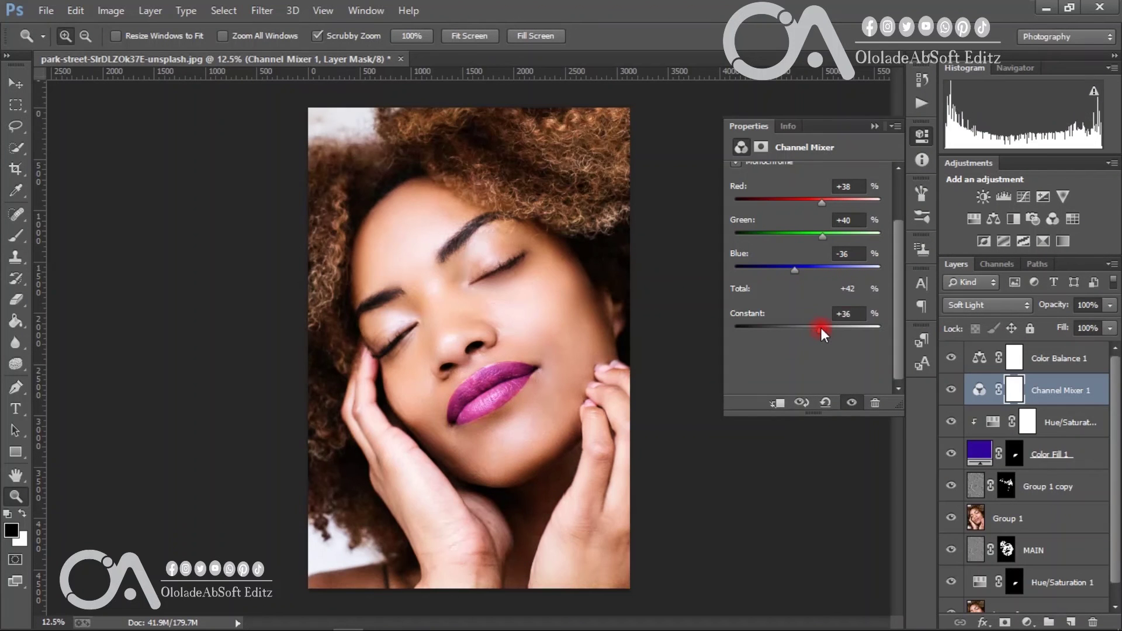
left_click_drag(898, 309, 899, 267)
left_click_drag(824, 296, 801, 297)
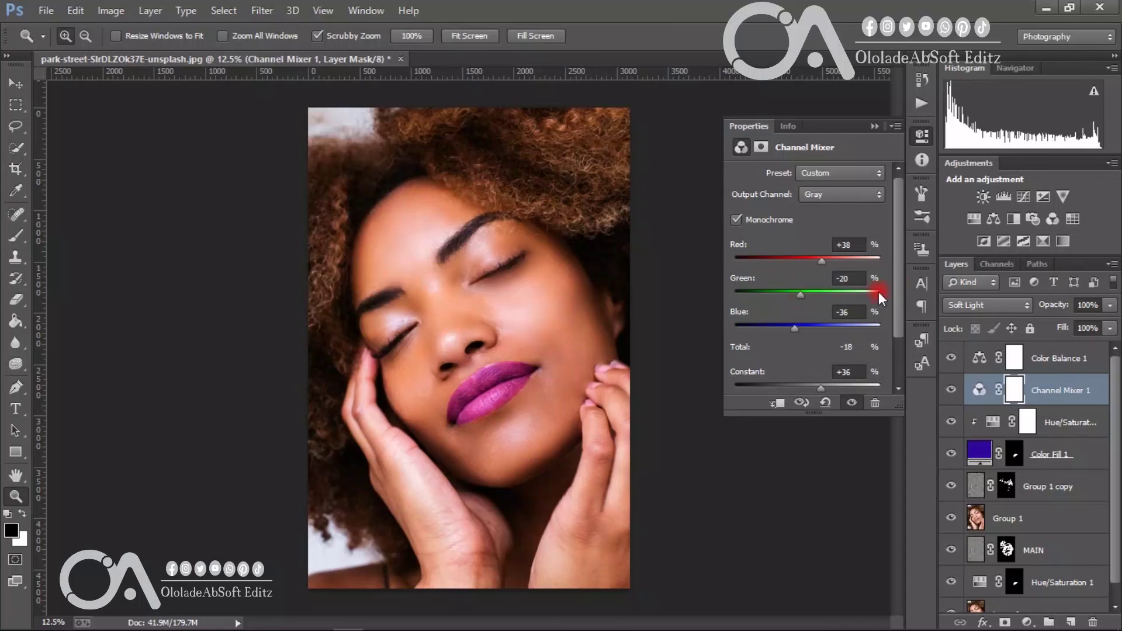
left_click_drag(900, 282, 900, 260)
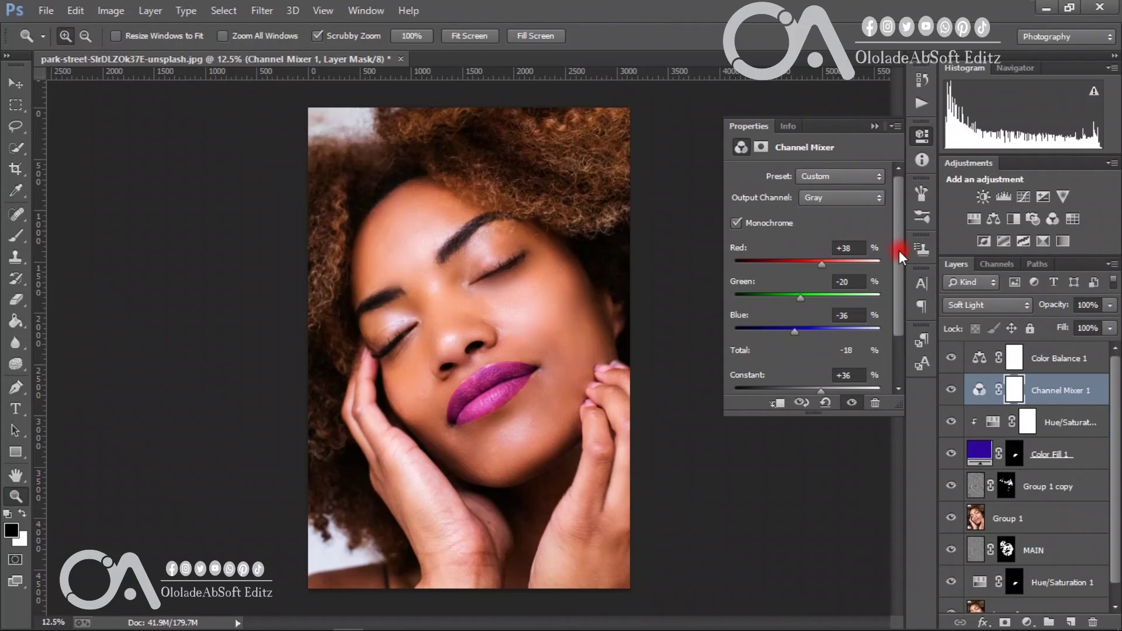
left_click(875, 126)
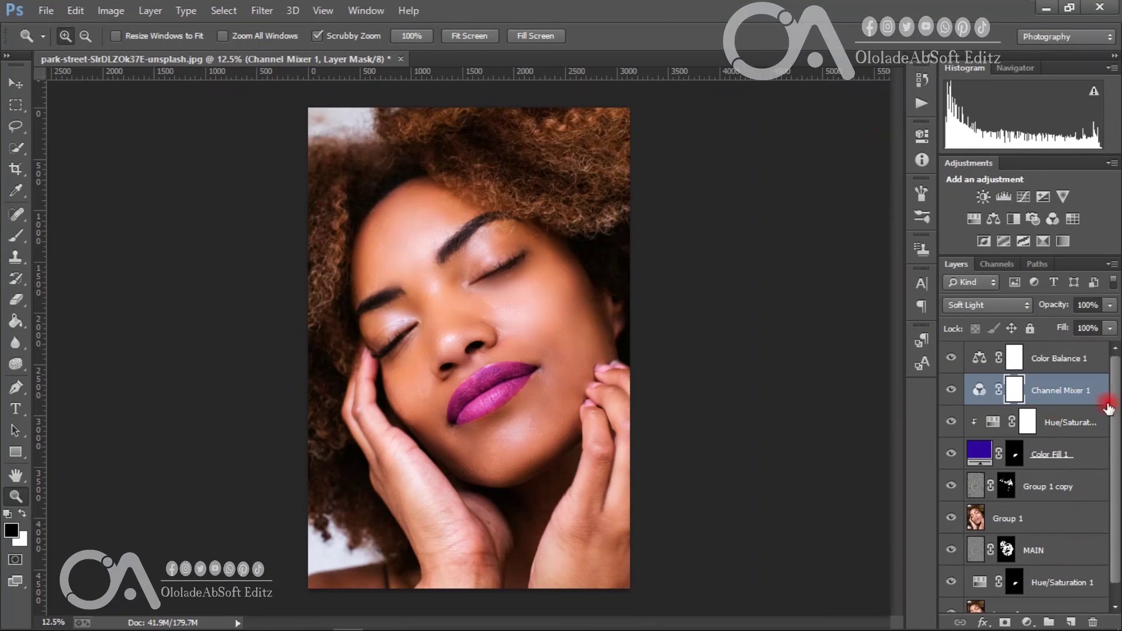